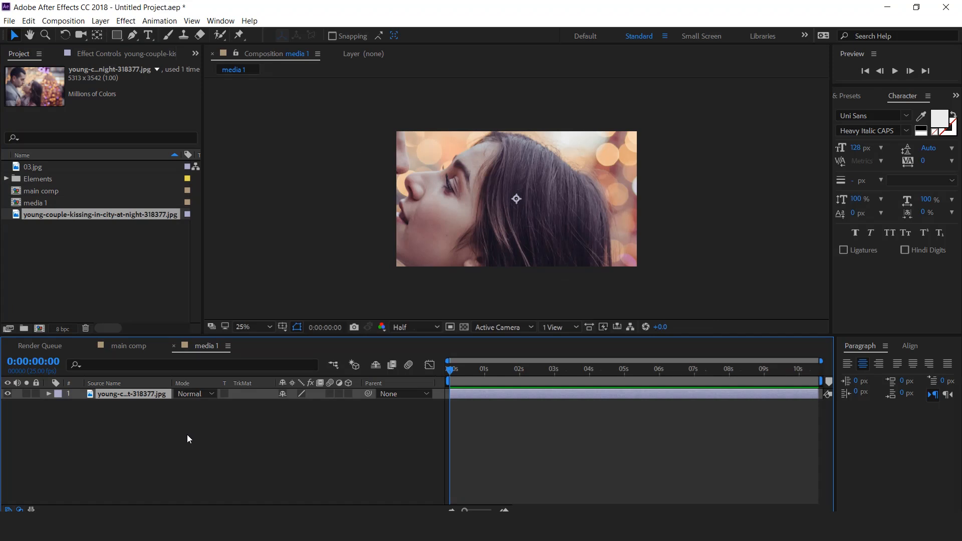
Scale the couple photo down to about 39% so it fills the frame and pre-compose it as "image placeholder1"
drag(312, 404, 281, 405)
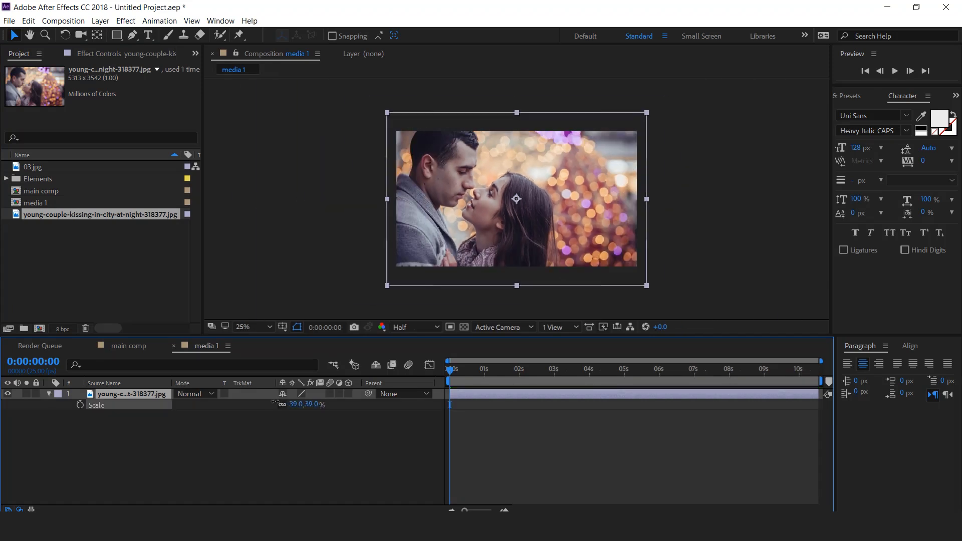
click(49, 394)
right_click(122, 396)
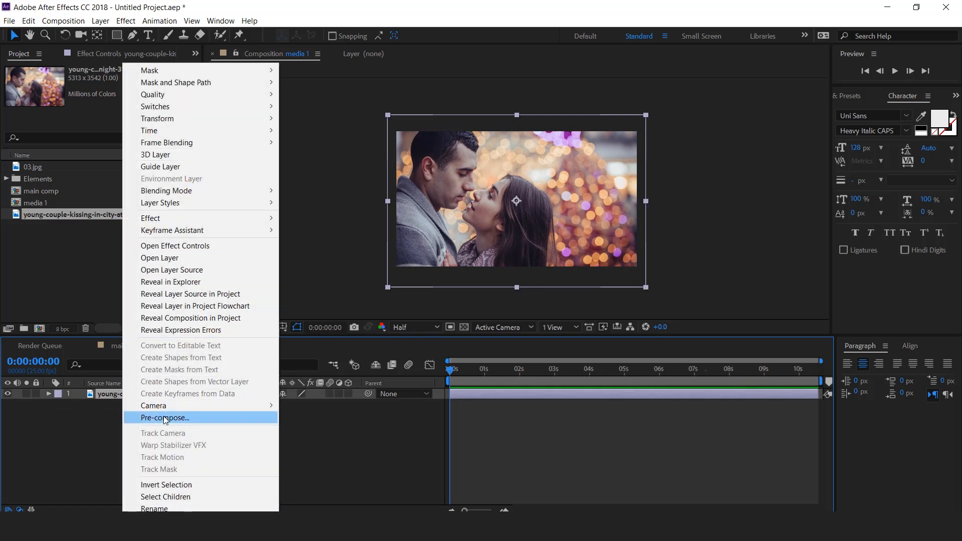
click(163, 417)
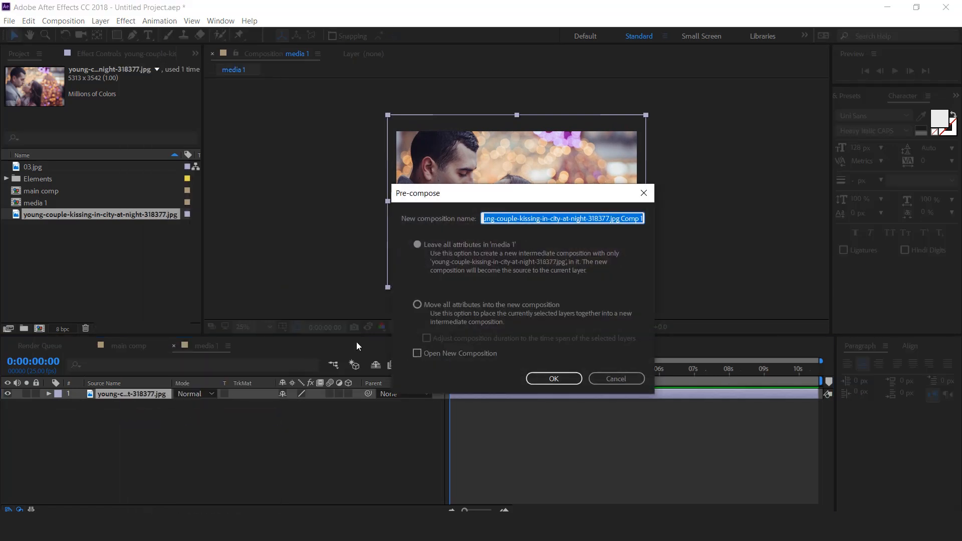
text(image place)
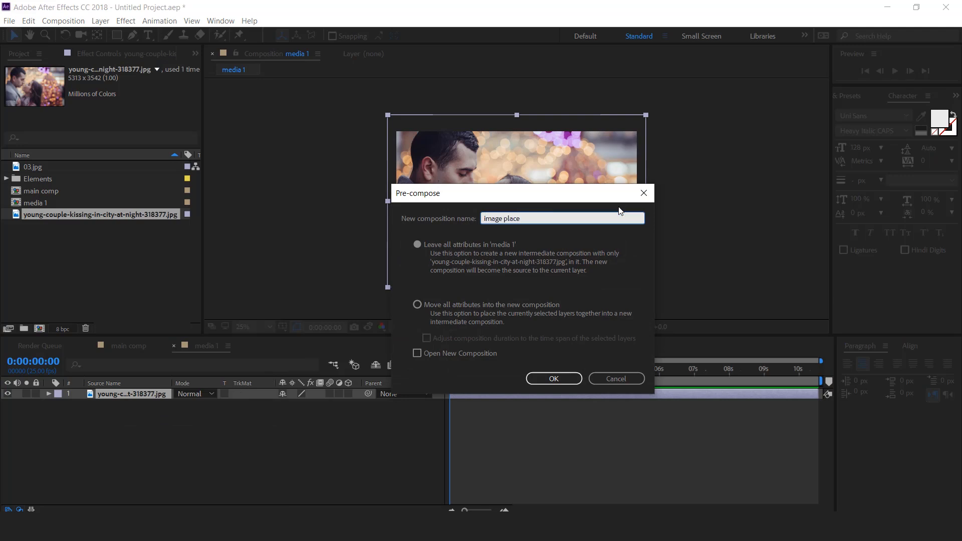
text(holder1)
key(Return)
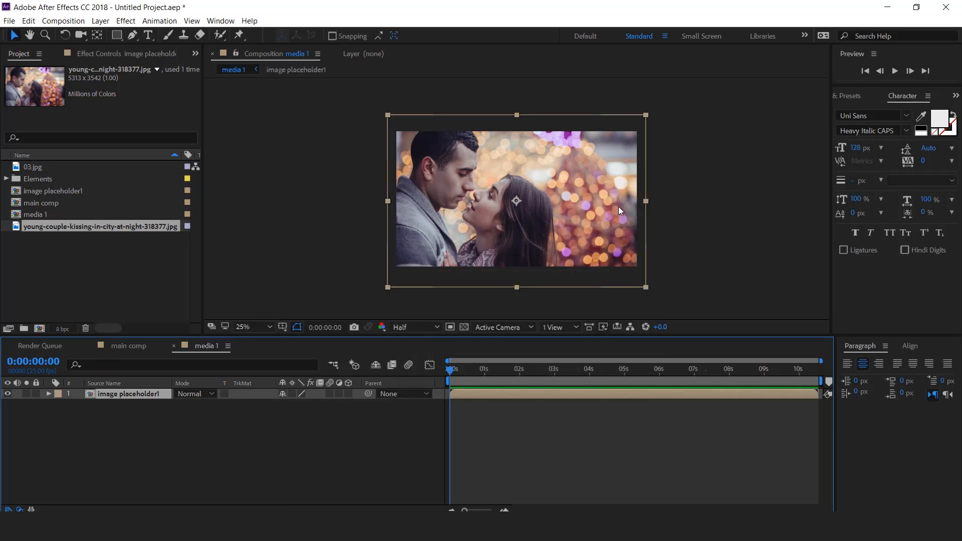
click(141, 446)
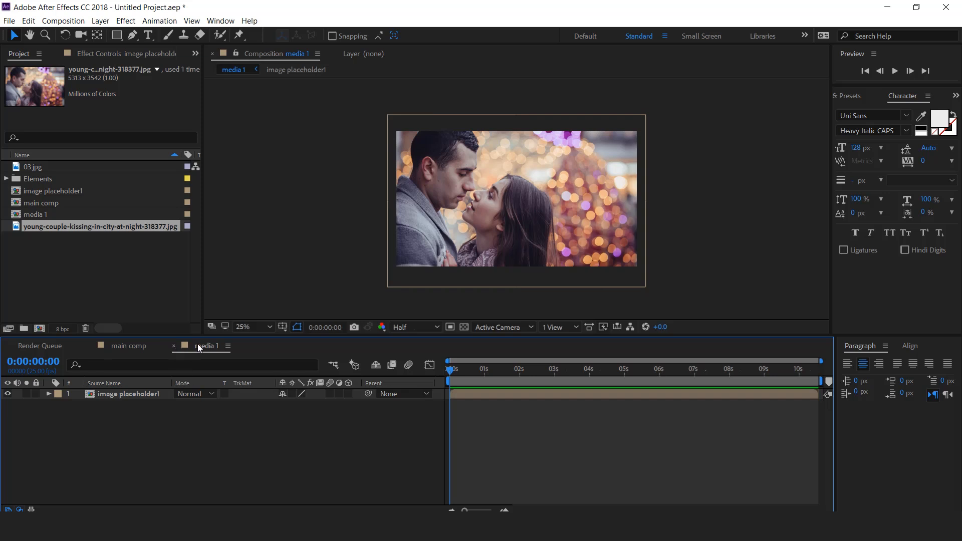
Close the media 1 composition and add media 1 from the project as a layer in the main comp
click(173, 345)
click(88, 287)
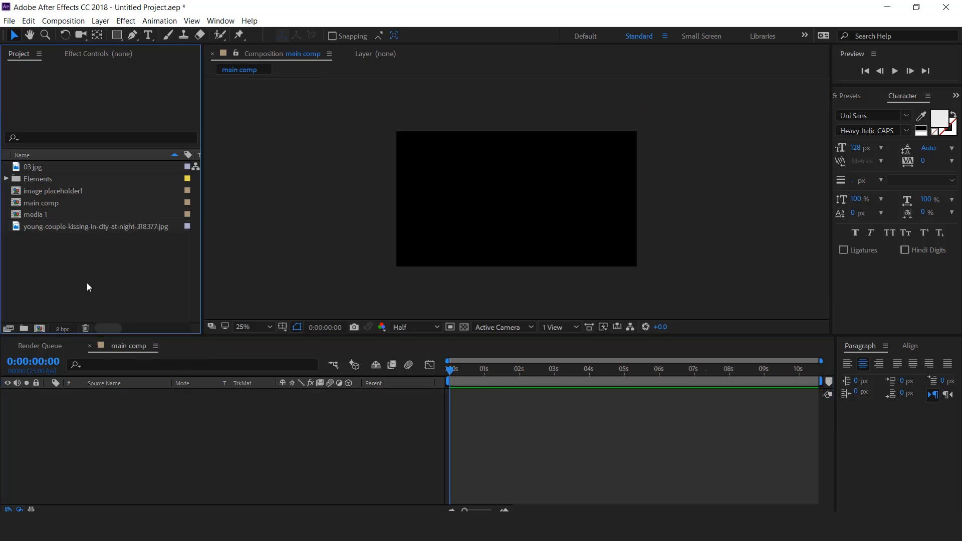
click(36, 214)
drag(36, 213, 135, 422)
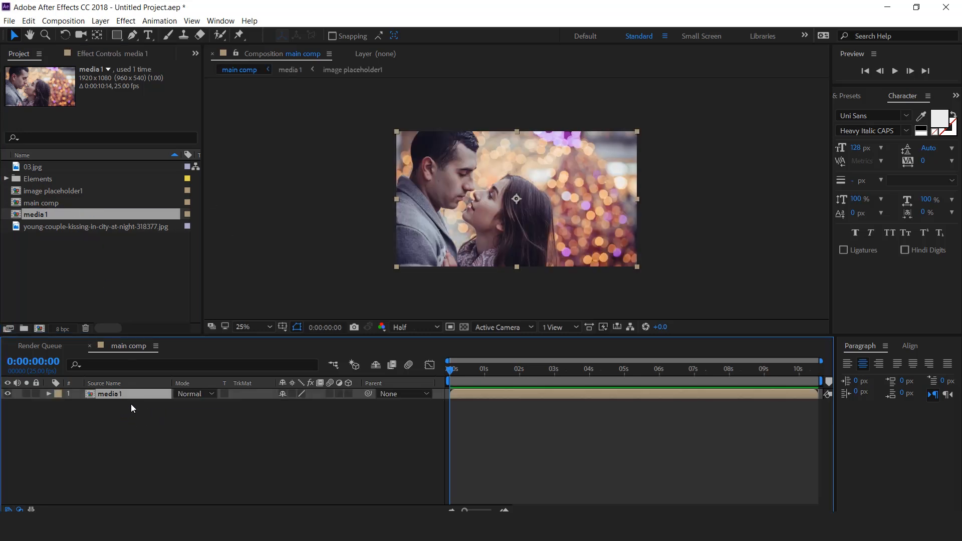
Apply the Tint effect to the media 1 layer in the main comp
key(ctrl+space)
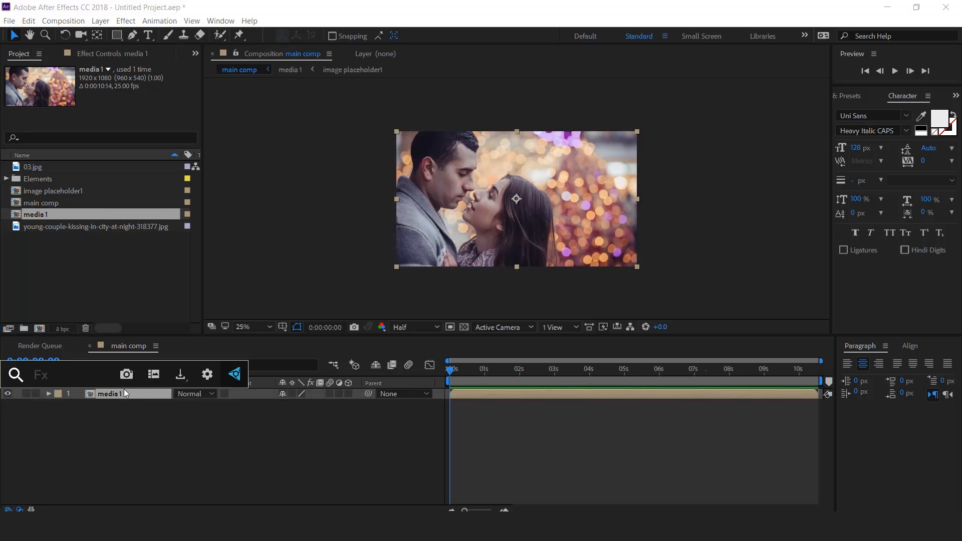
text(tint)
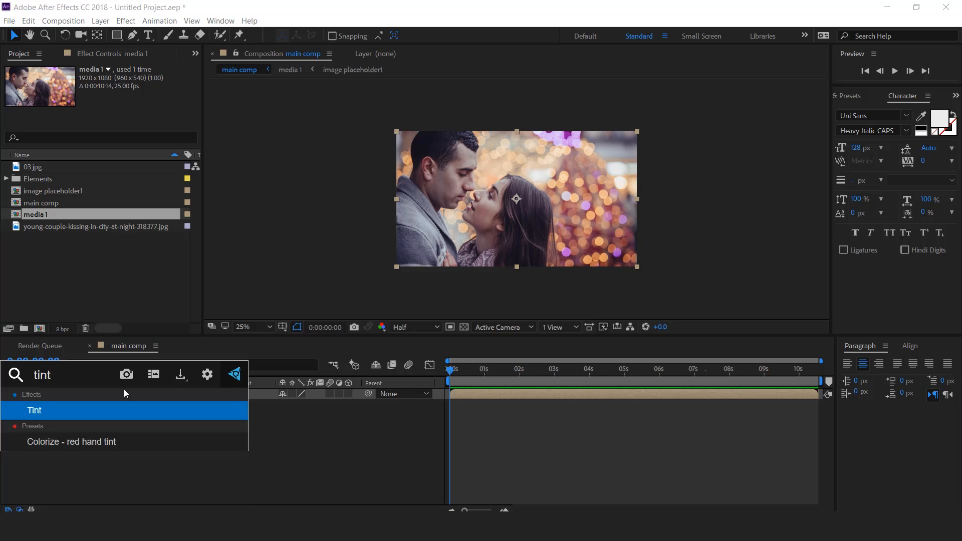
key(Return)
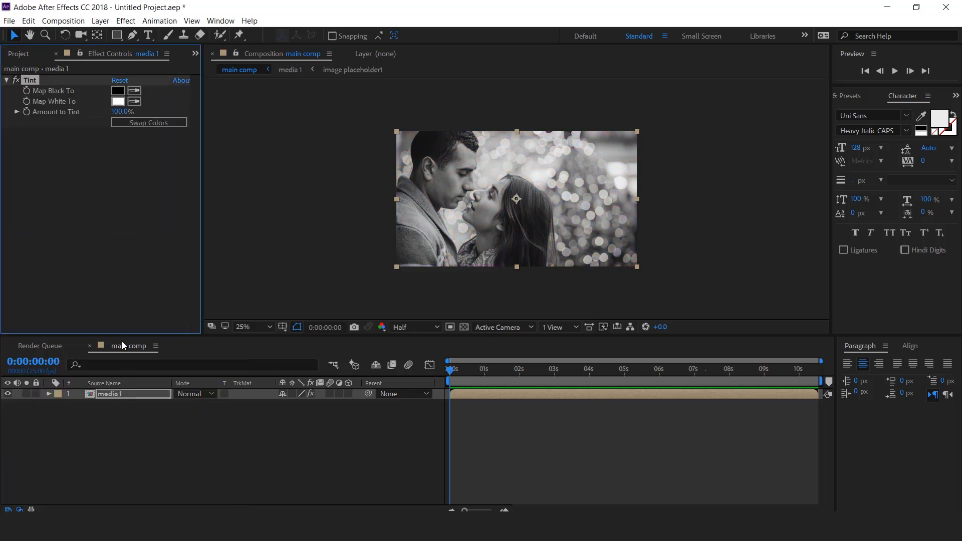
Map the Tint effect's white to light cyan 6BFFEE and its black to mid-grey 878787
click(118, 101)
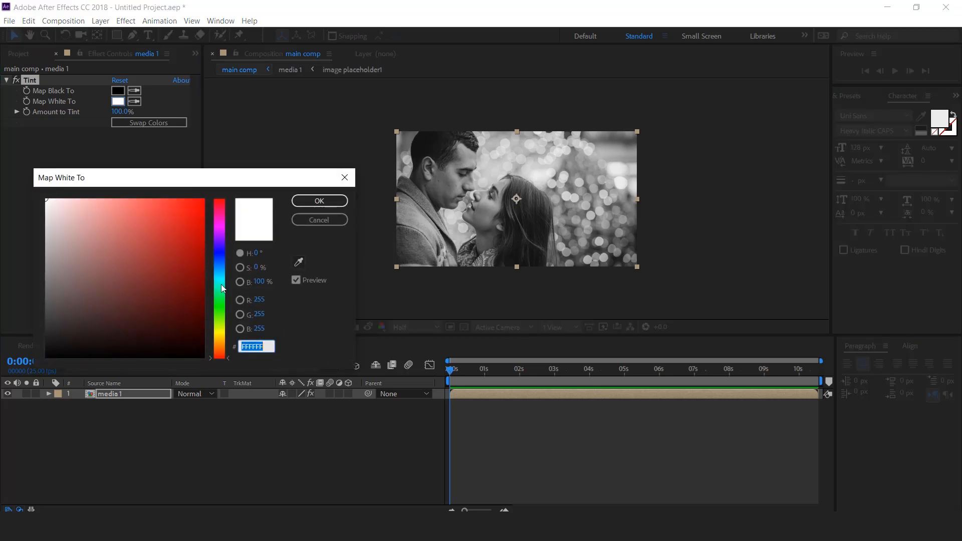
mouse_move(221, 285)
mouse_down()
mouse_move(233, 305)
mouse_move(227, 282)
mouse_up()
mouse_move(103, 208)
mouse_down()
mouse_move(80, 197)
mouse_move(142, 204)
mouse_move(137, 196)
mouse_up()
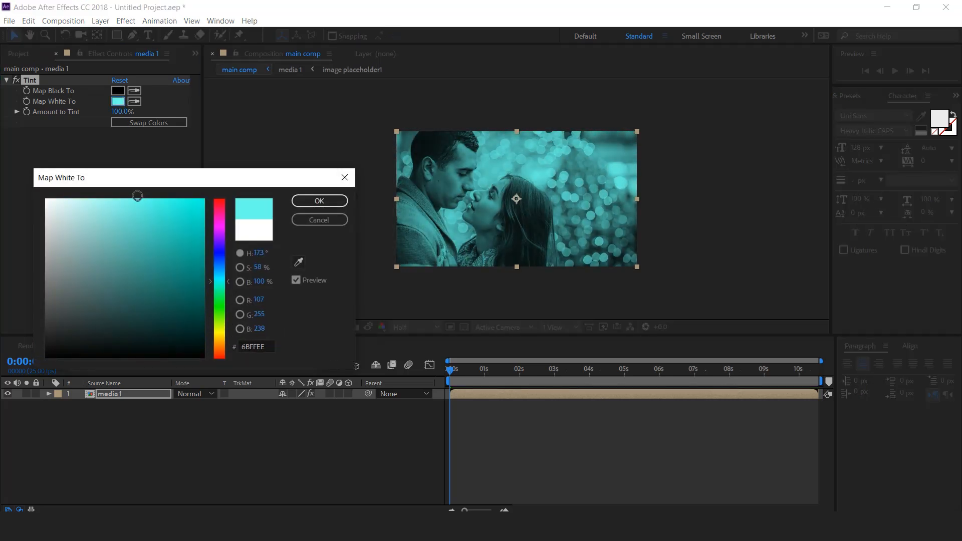
click(319, 200)
click(118, 91)
mouse_move(47, 230)
mouse_down()
mouse_move(42, 281)
mouse_move(46, 274)
mouse_up()
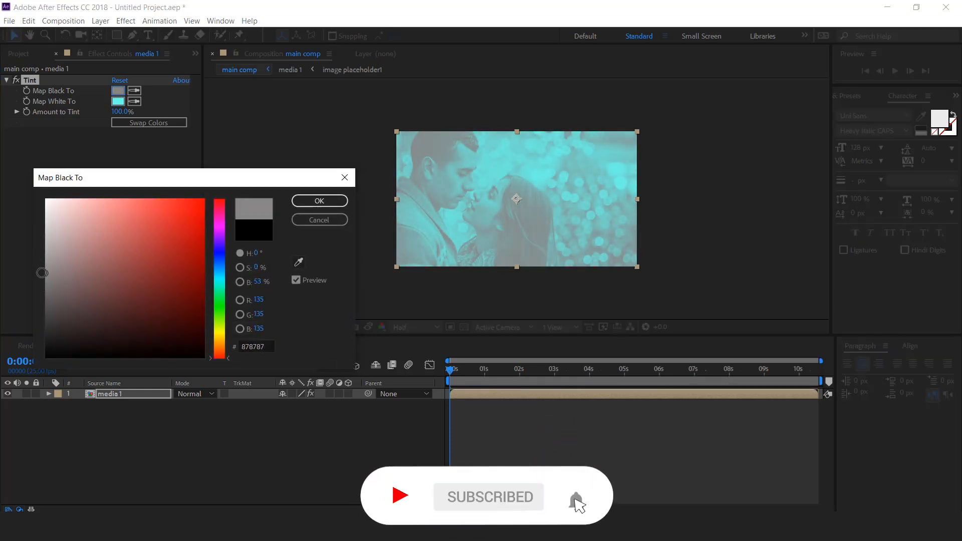
click(309, 204)
Apply Motion Tile to the media 1 layer with output width and height of 120 and mirrored edges
click(128, 393)
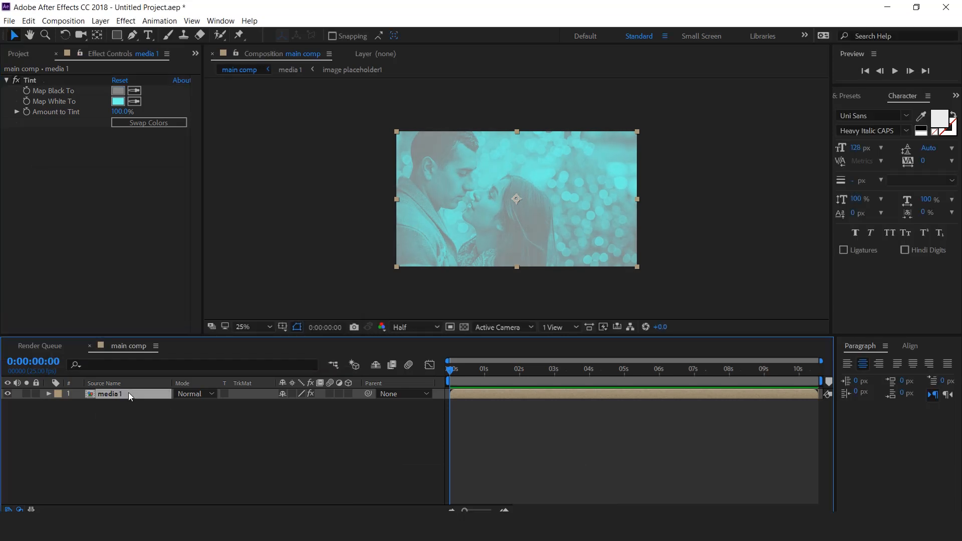
key(ctrl+space)
text(moti)
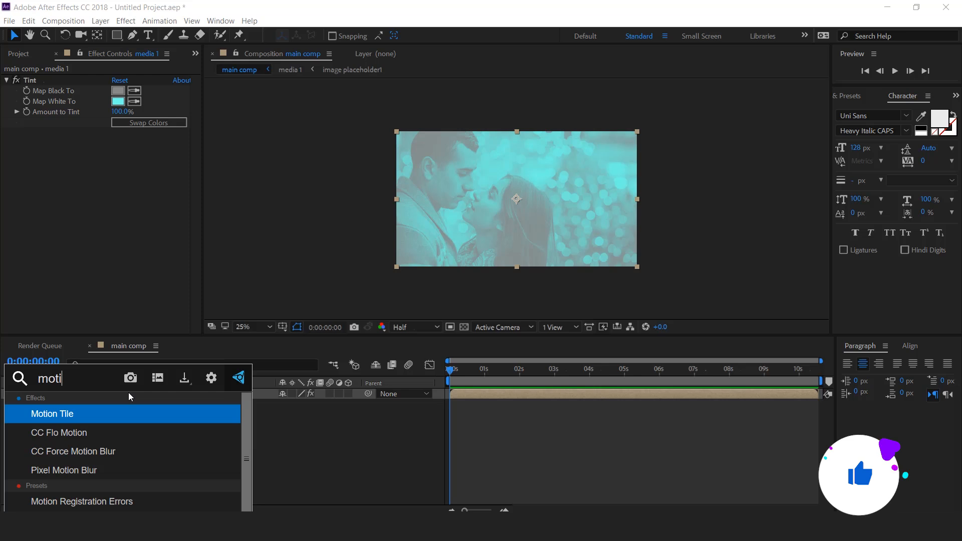
click(57, 414)
click(119, 176)
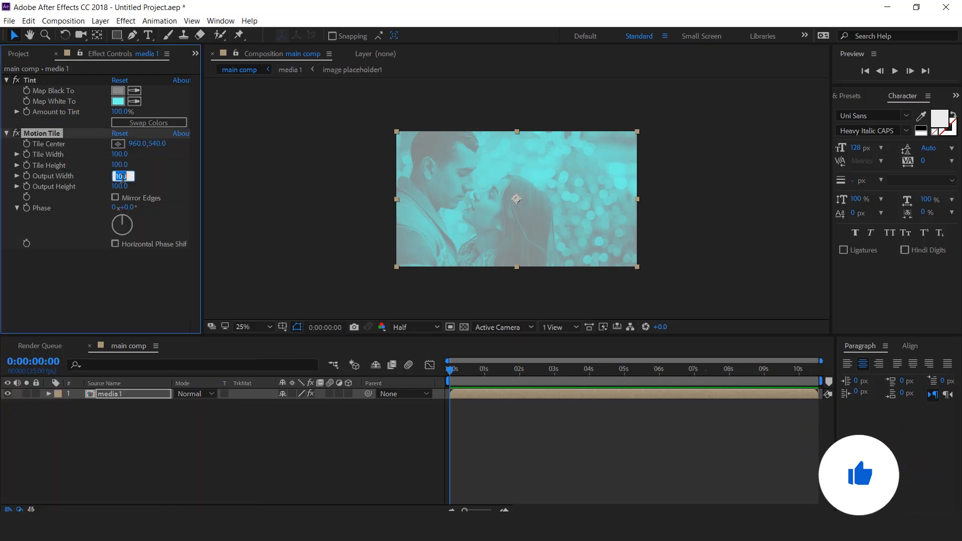
text(120)
key(Tab)
text(120)
click(115, 197)
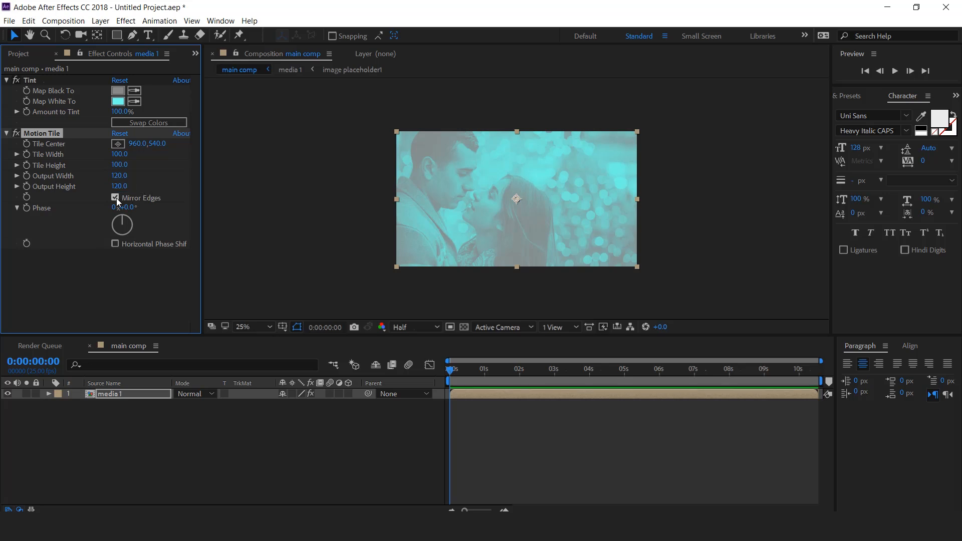
click(130, 411)
Duplicate the media 1 layer and map the Tint white of the upper copy to pink
click(127, 393)
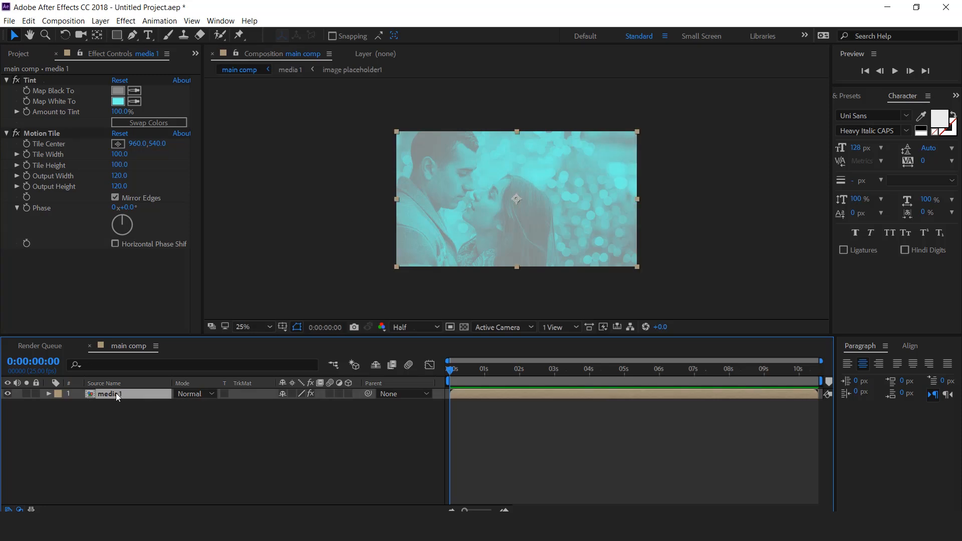
key(ctrl+d)
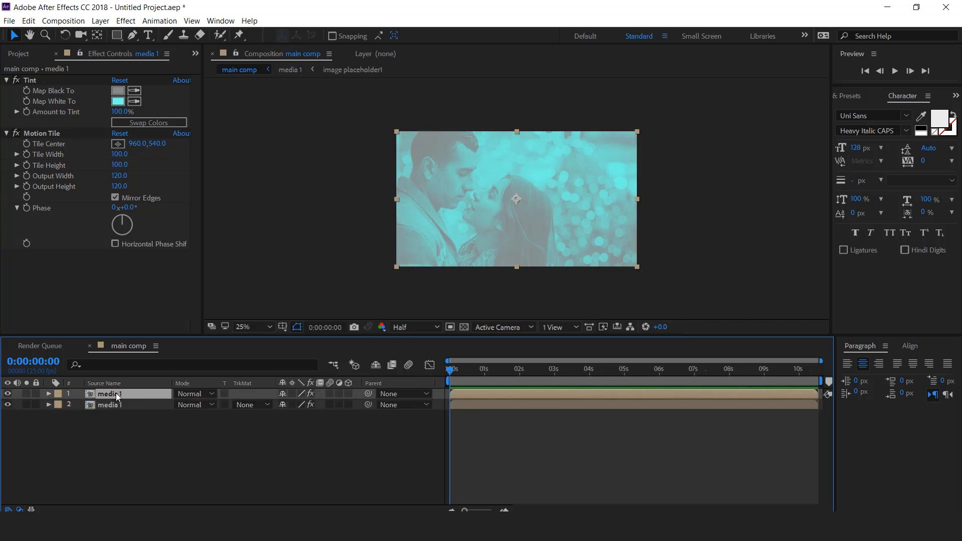
click(119, 101)
drag(227, 289, 231, 229)
click(319, 201)
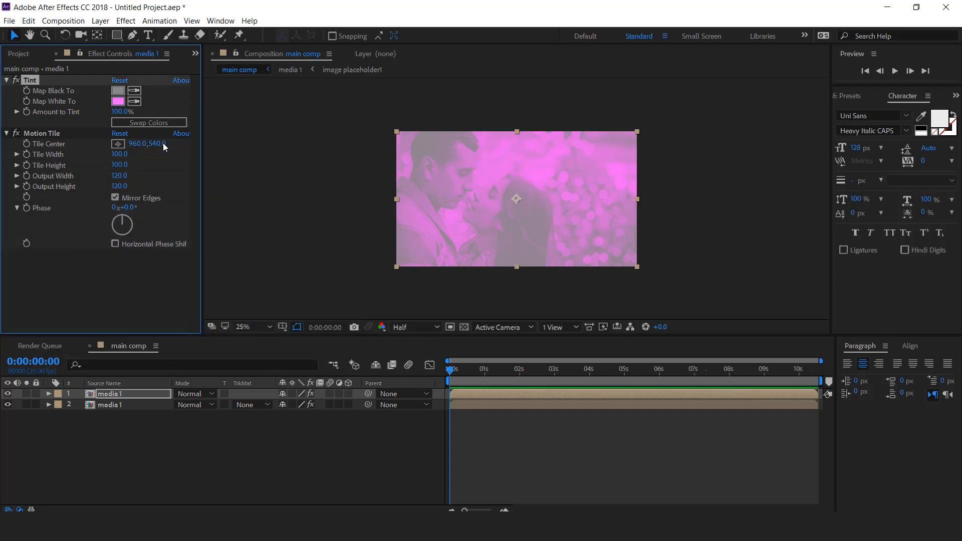
Darken the upper media 1 layer's Tint black mapping to a very dark shade
click(120, 92)
drag(47, 273, 39, 346)
click(308, 201)
click(289, 444)
Add Matte horizontal.mov from the Elements folder above both media 1 layers and scrub through its animation
click(114, 299)
click(22, 54)
click(75, 175)
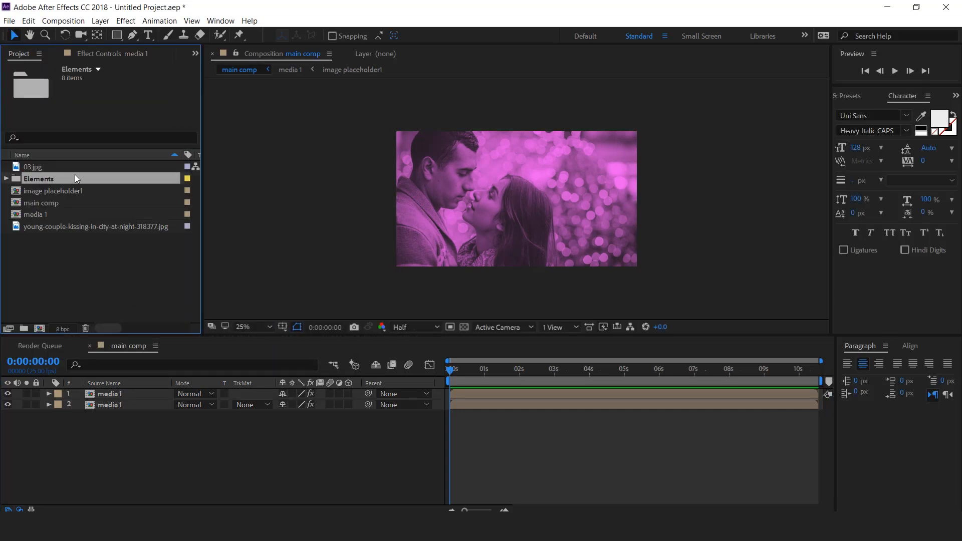
click(7, 180)
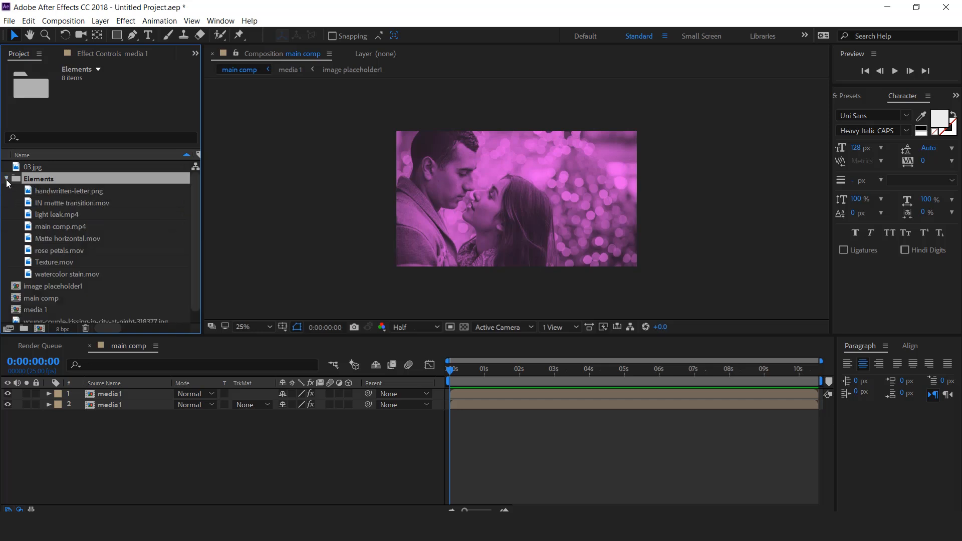
click(59, 239)
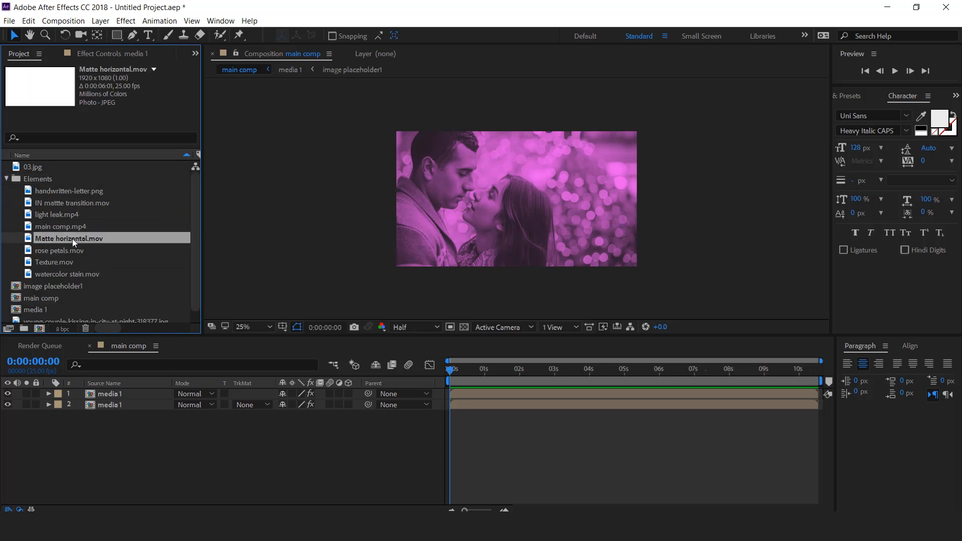
drag(31, 239, 119, 392)
mouse_move(449, 371)
mouse_down()
mouse_move(534, 374)
mouse_move(451, 381)
mouse_up()
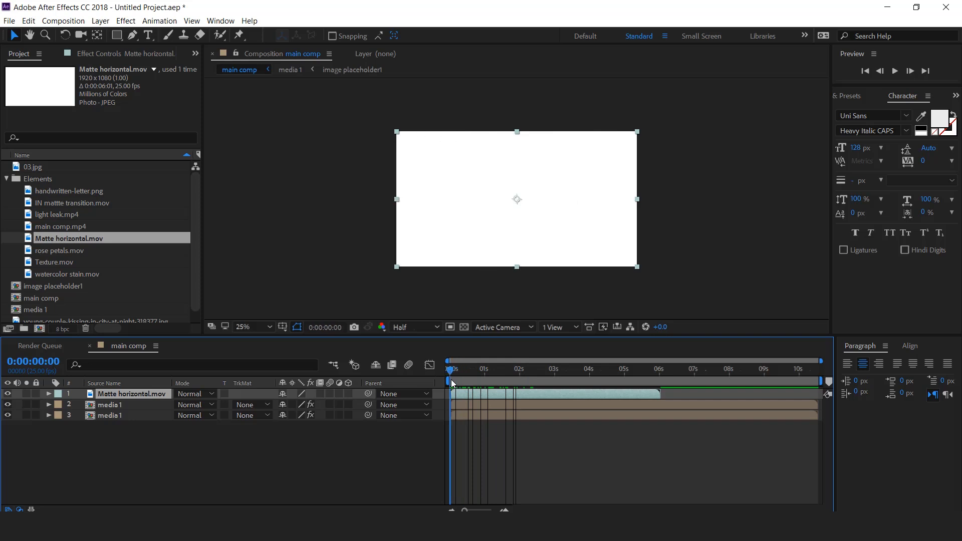
Set the upper media 1 layer's track matte to inverted luma of the Matte horizontal layer and preview the reveal
click(117, 406)
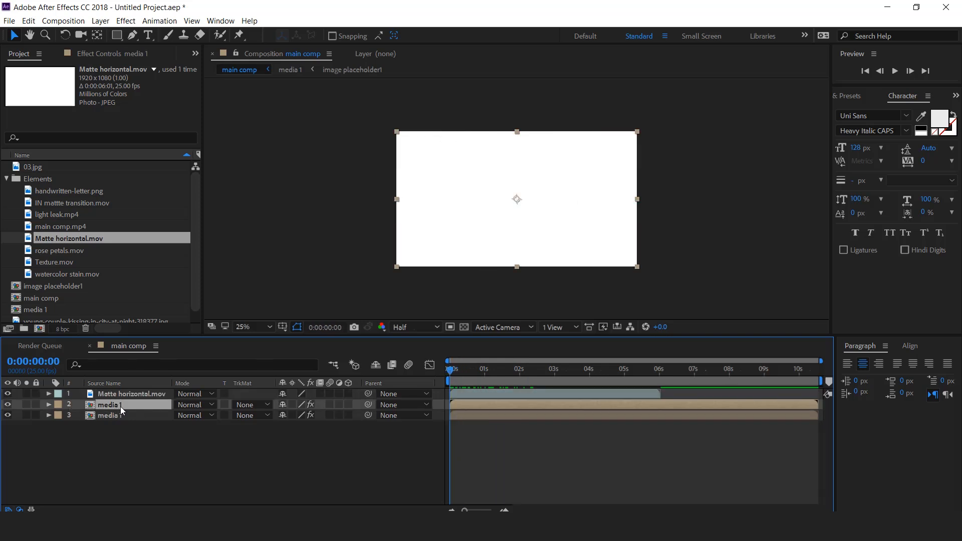
click(268, 405)
click(315, 468)
mouse_move(451, 374)
mouse_down()
mouse_move(579, 374)
mouse_move(453, 379)
mouse_up()
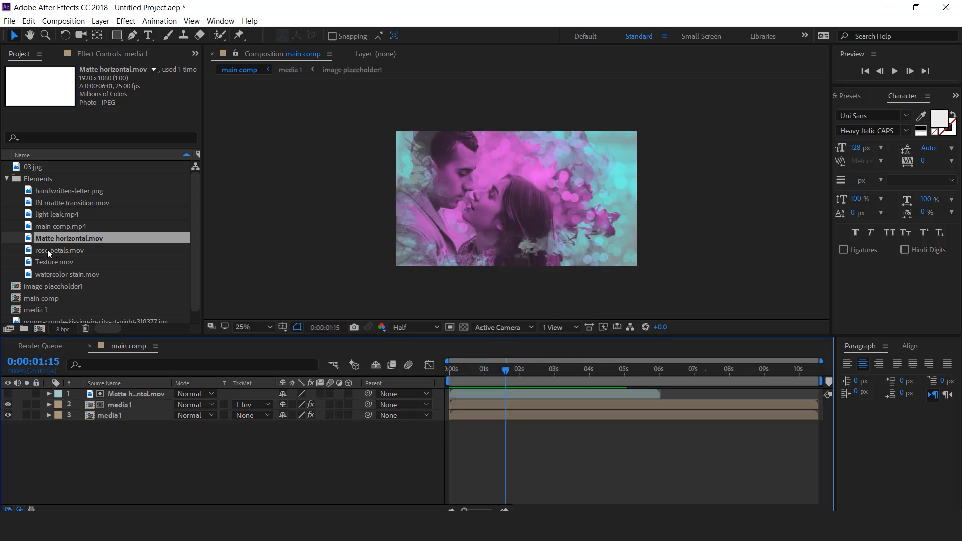
Add Texture.mov as the top layer of the main comp and go to its paper texture at 0:00:00:02
drag(56, 264, 123, 392)
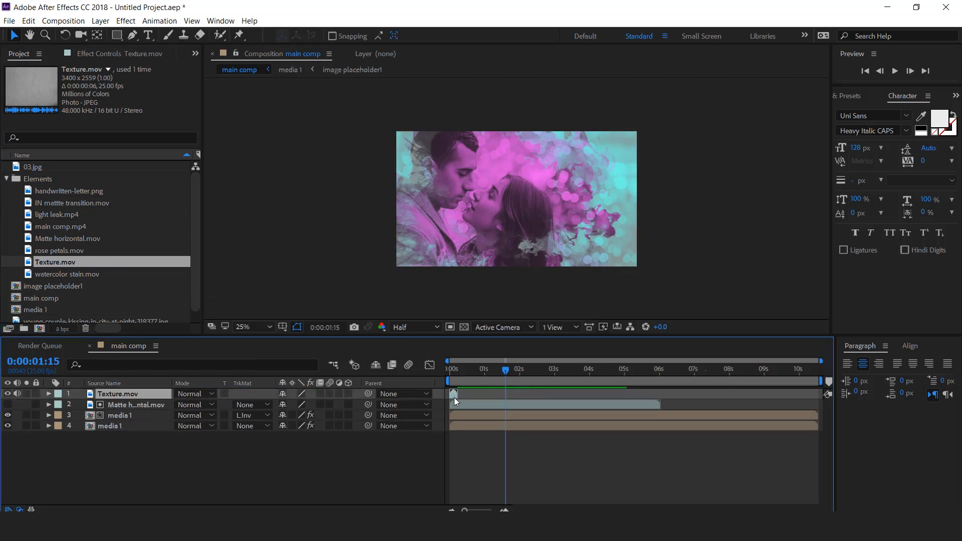
drag(494, 374, 449, 373)
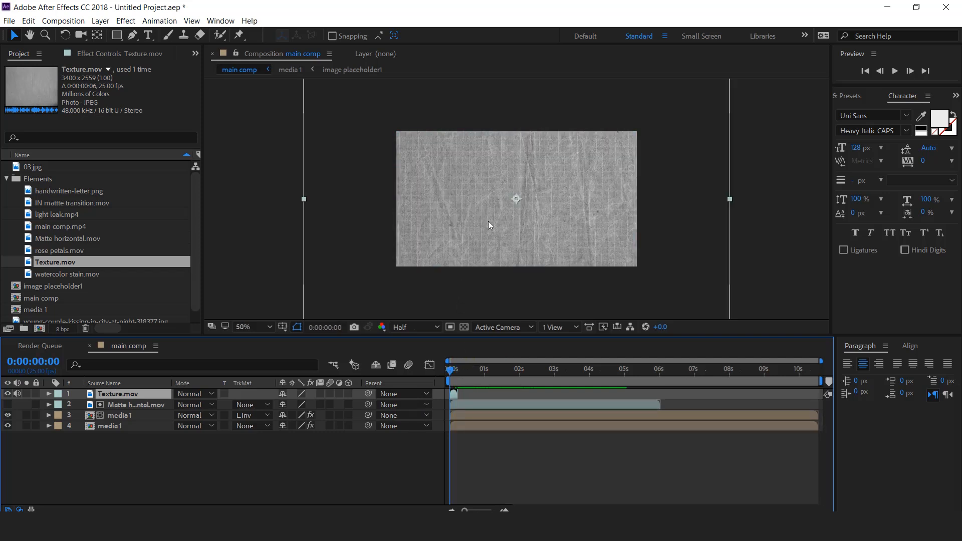
key(period)
key(period)
scroll(451, 370, up, 5)
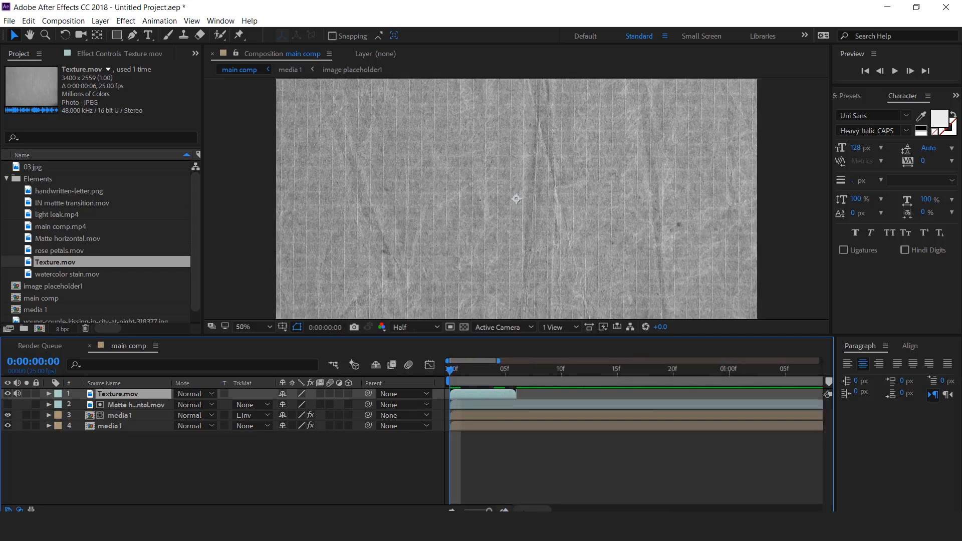
mouse_move(456, 370)
mouse_down()
mouse_move(506, 371)
mouse_move(446, 372)
mouse_move(474, 371)
mouse_up()
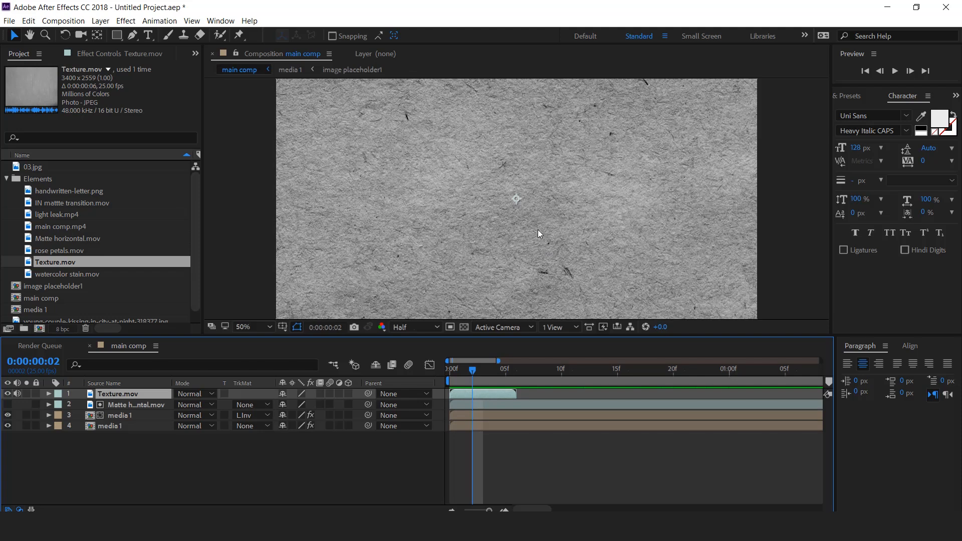
Freeze the Texture.mov layer on the frame at 0:00:00:02
right_click(473, 395)
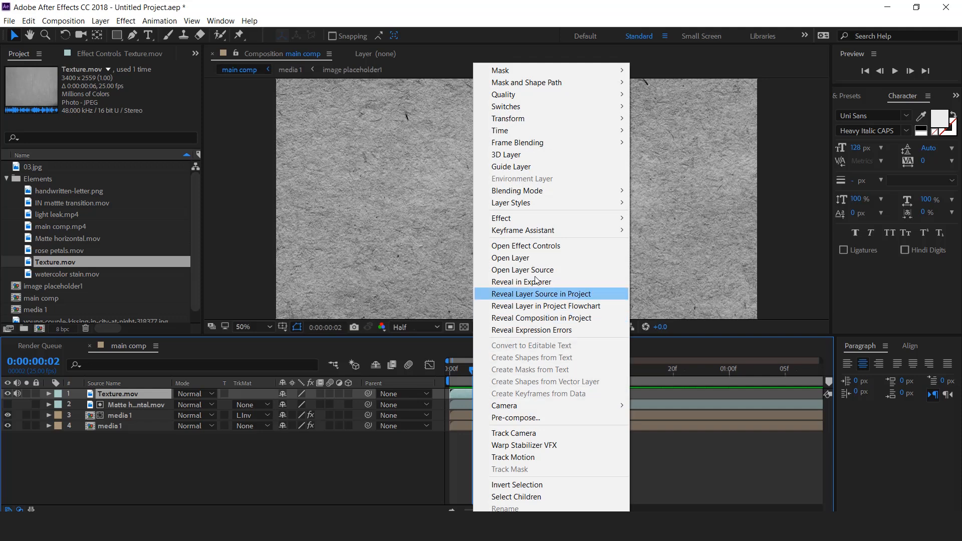
mouse_move(577, 131)
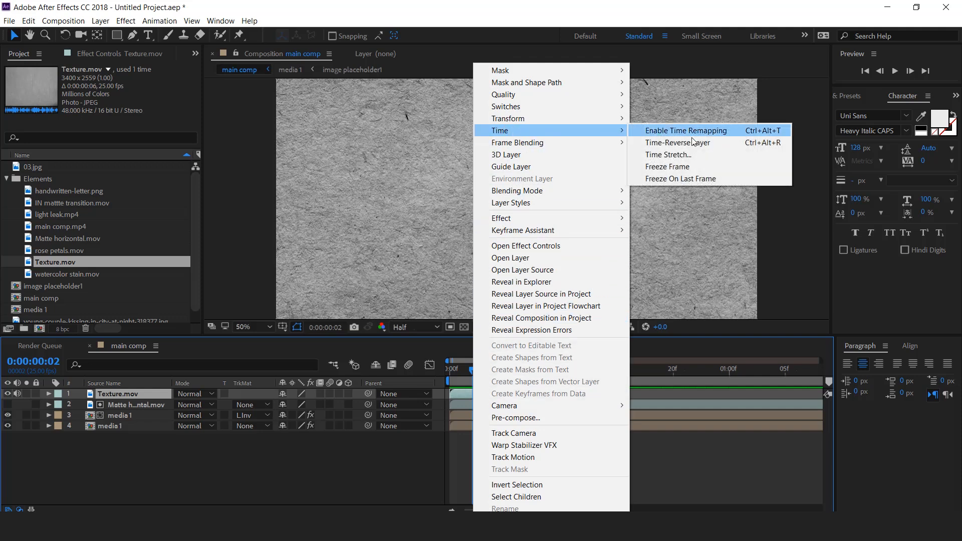
click(664, 168)
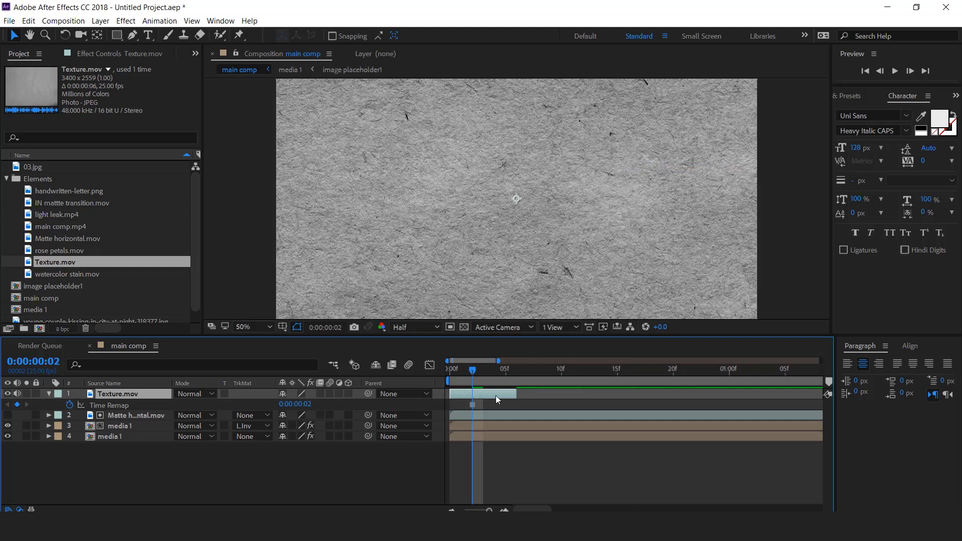
Extend the end of the frozen Texture.mov layer along the timeline over the matte and media 1 layers
drag(516, 395, 824, 395)
key(;)
click(486, 368)
drag(510, 369, 466, 372)
key(=)
key(=)
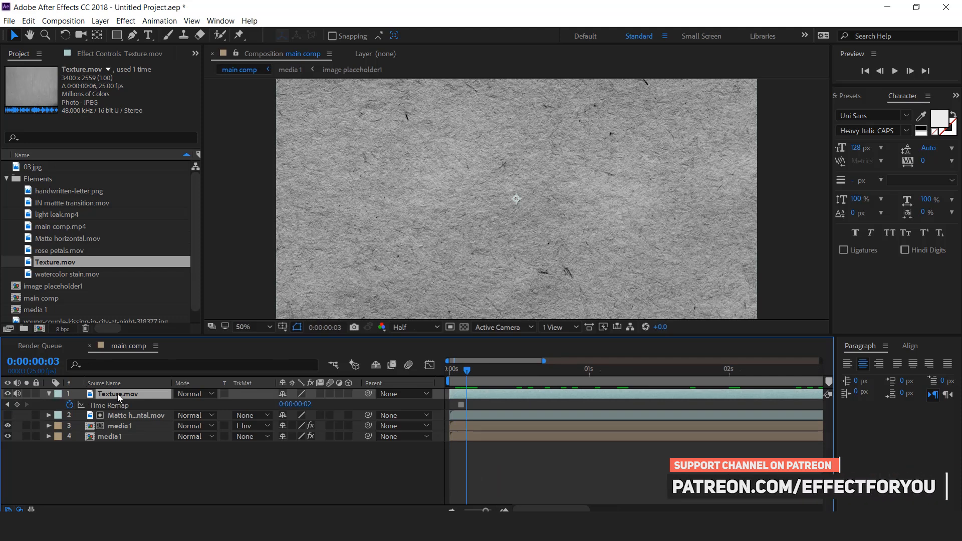
Set the Texture.mov layer's blending mode to Multiply and its opacity to 60%
click(206, 395)
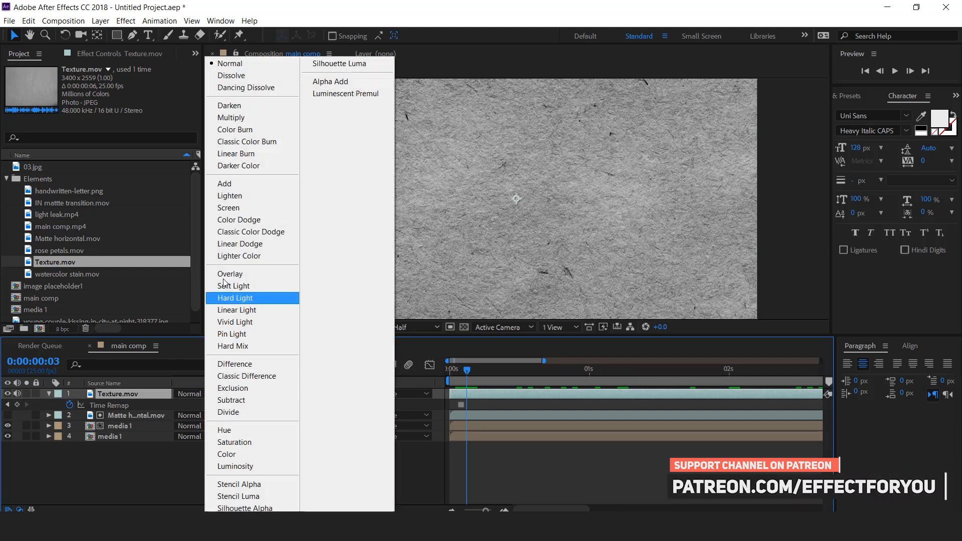
click(224, 118)
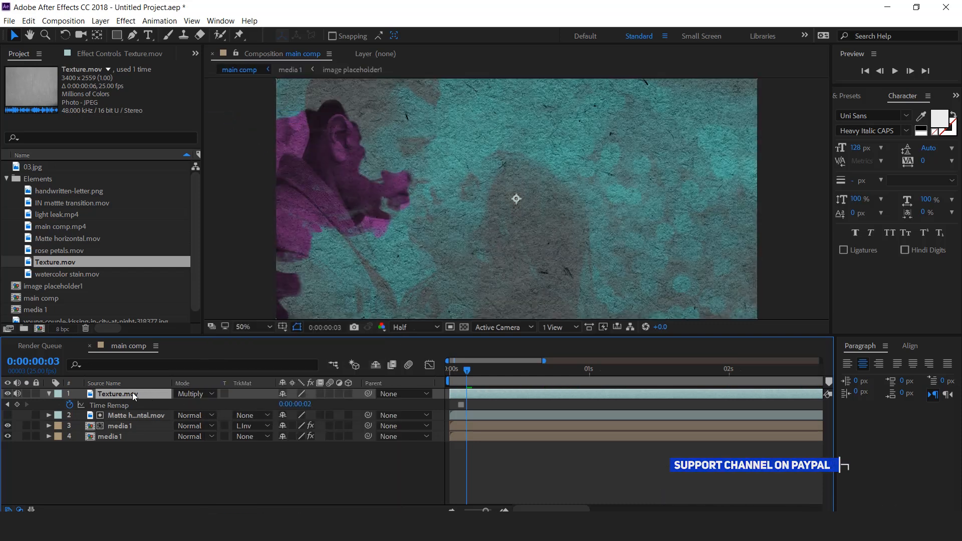
key(t)
drag(287, 404, 269, 405)
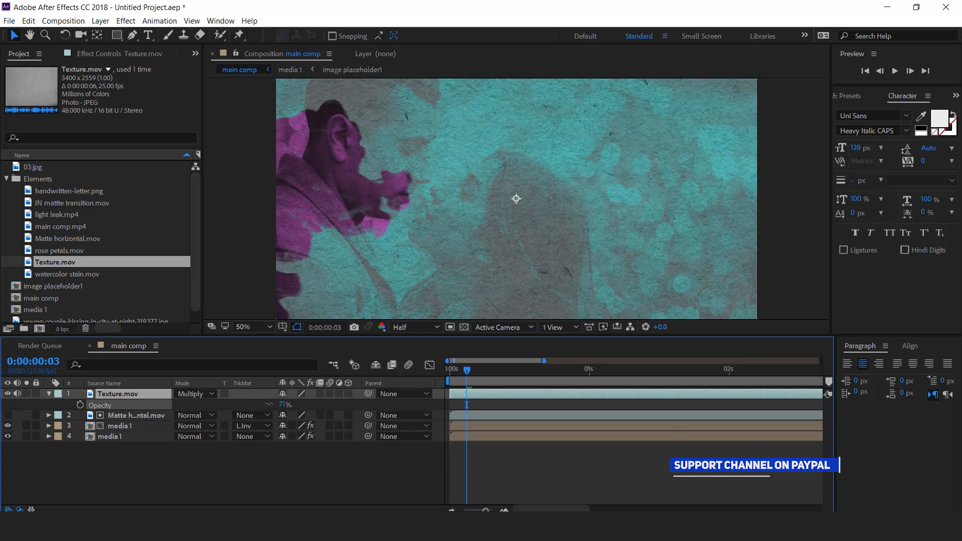
click(285, 405)
text(60)
key(Return)
click(50, 398)
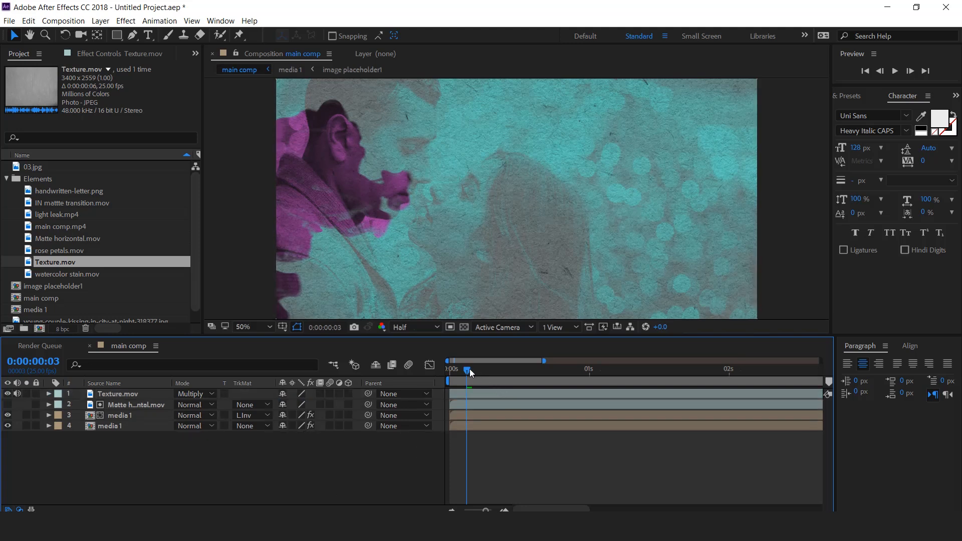
Preview the textured reveal, then change the Texture.mov layer's blending mode to Overlay and check it at 0:00:01:00
drag(470, 369, 638, 372)
key(space)
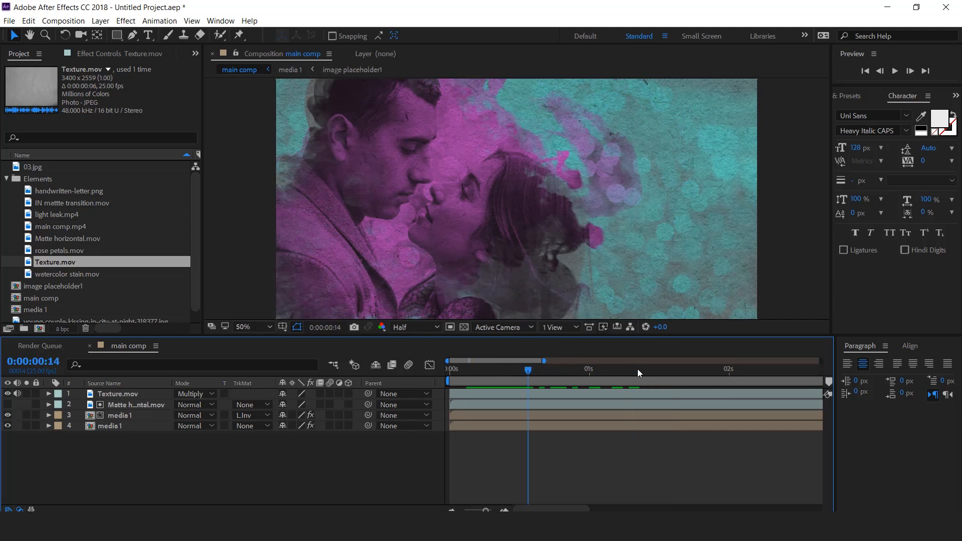
click(200, 394)
click(243, 273)
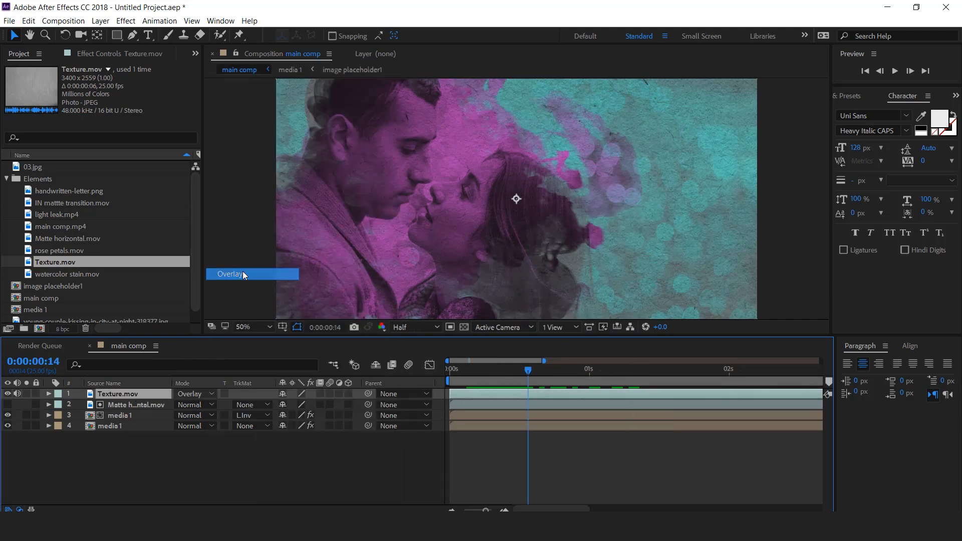
drag(528, 370, 589, 373)
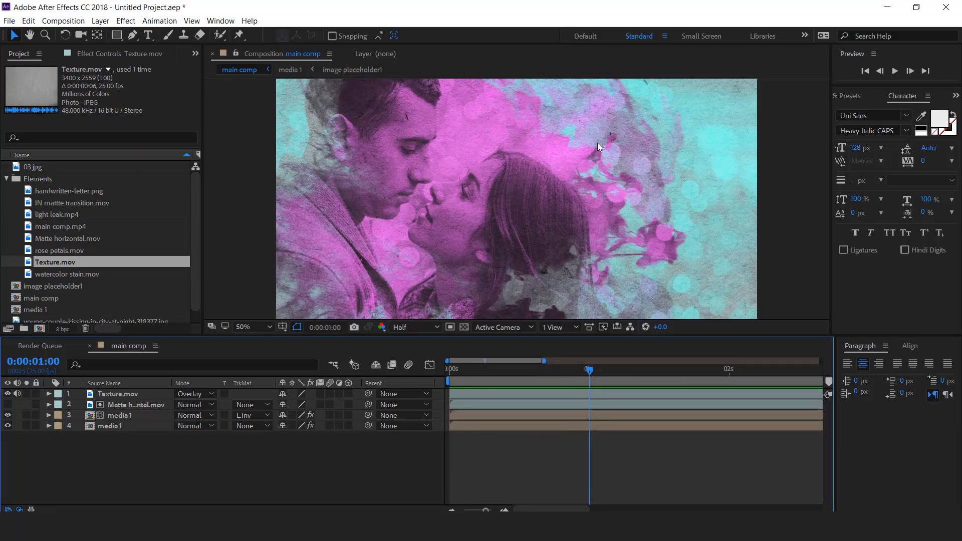
key(comma)
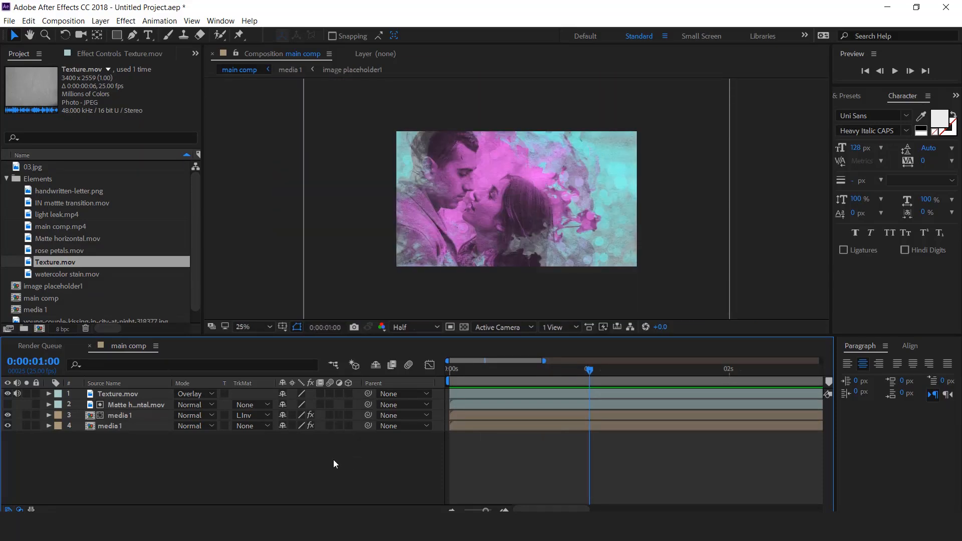
Create a new 1920 x 1080, 25 fps composition named "photo frame"
click(7, 179)
click(41, 260)
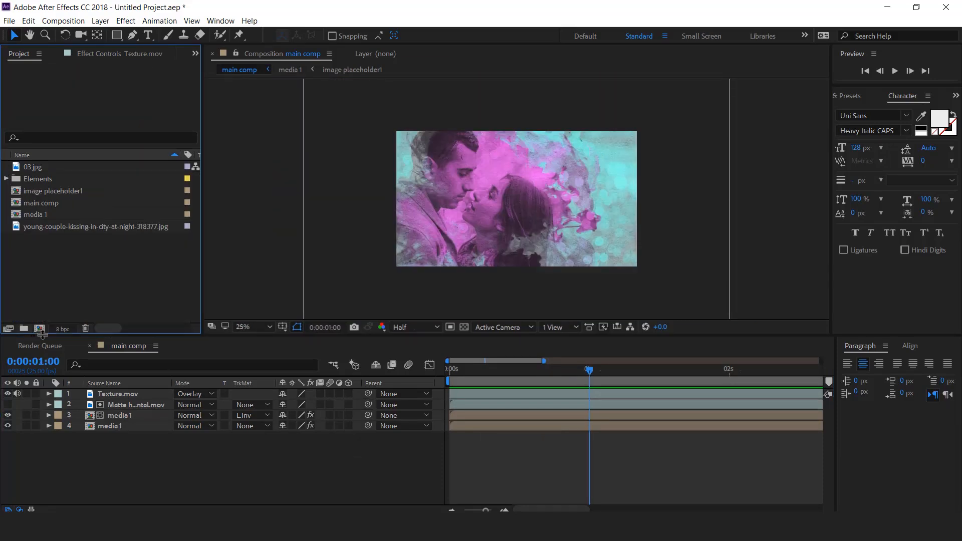
click(39, 328)
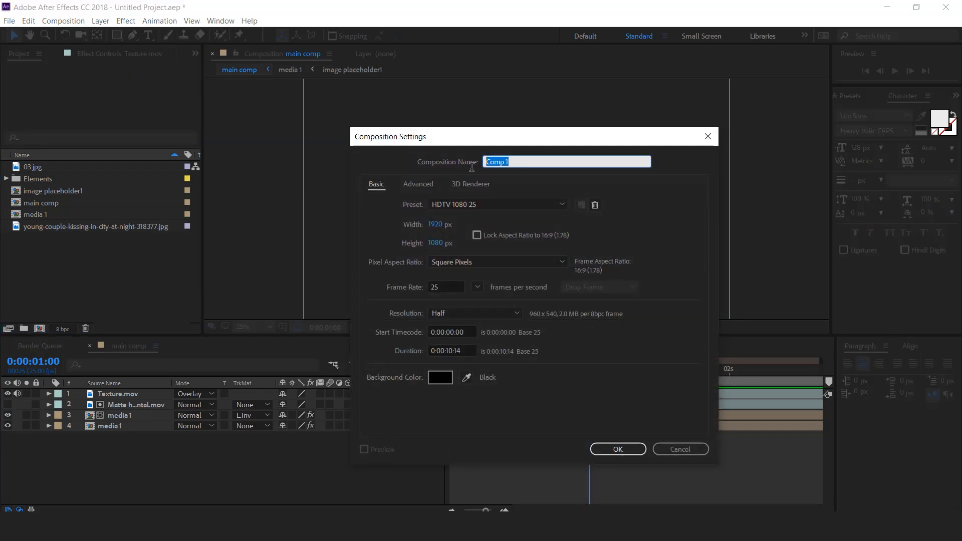
text(photo frame)
key(Return)
Add a white 1920 x 1080 solid layer to the photo frame composition
right_click(275, 404)
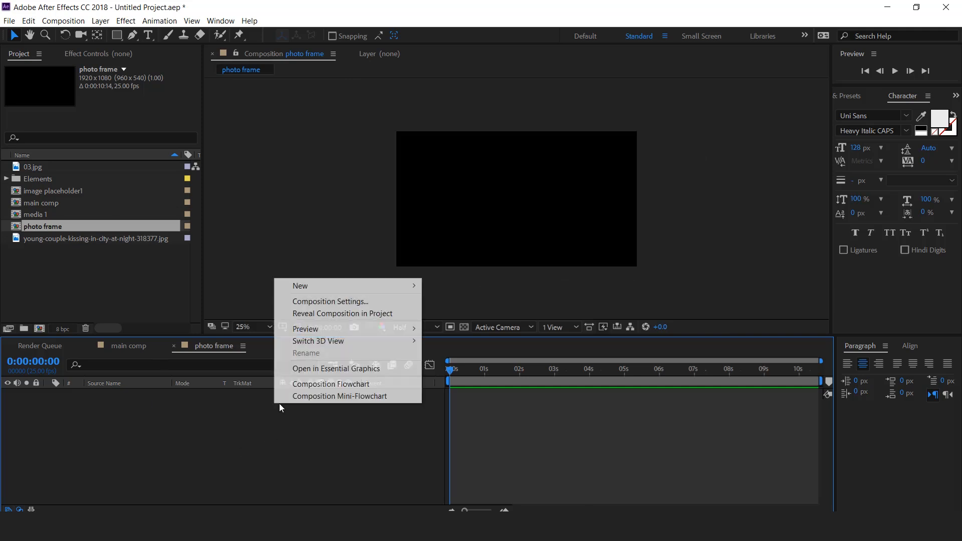
mouse_move(325, 287)
click(453, 312)
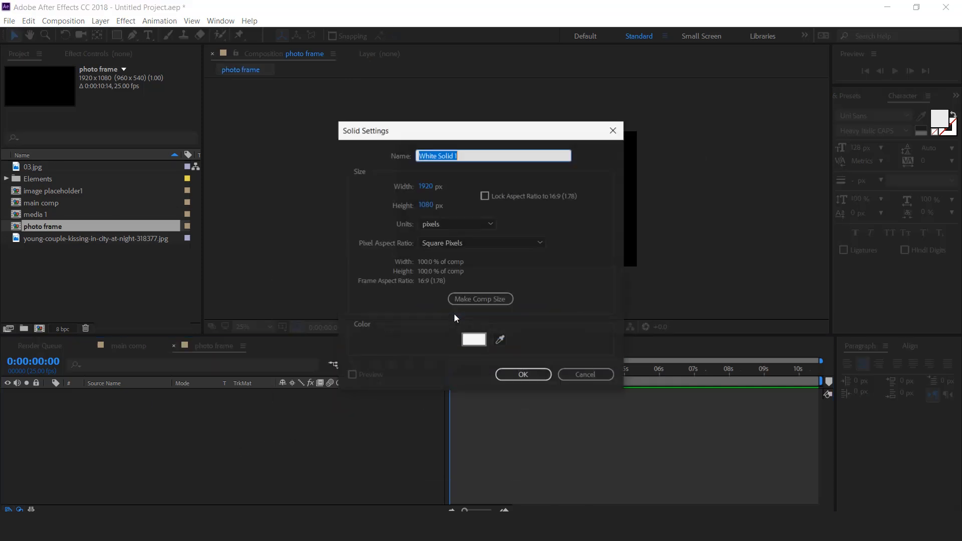
click(520, 375)
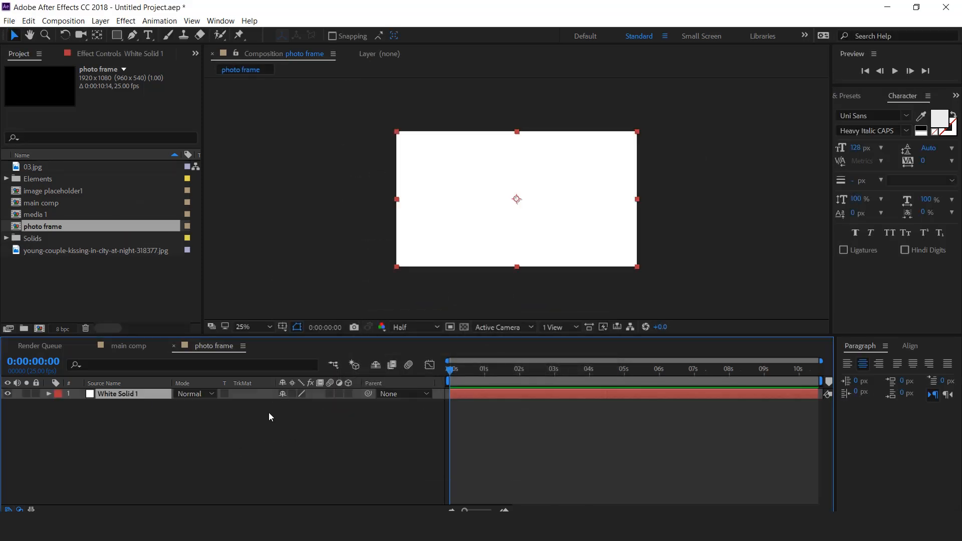
click(269, 413)
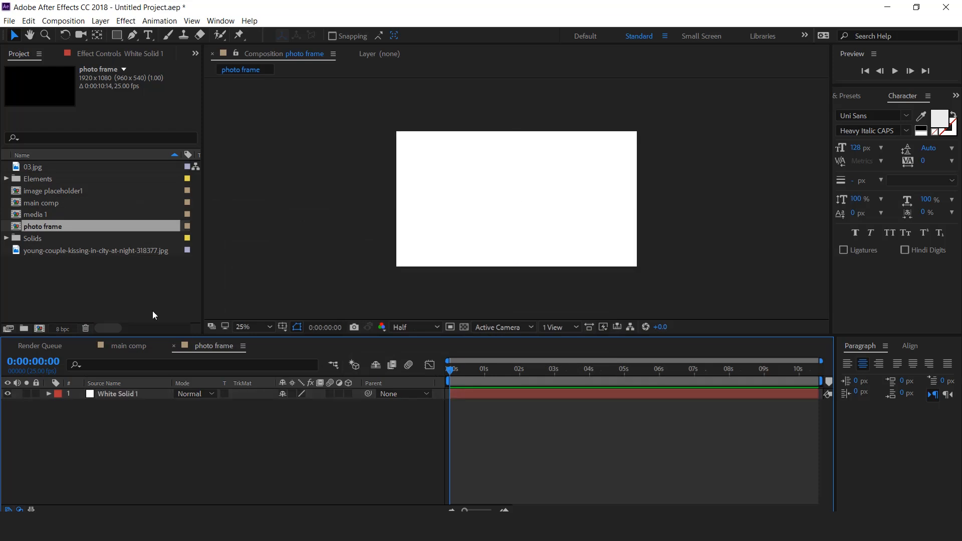
Place the media 1 composition above the white solid in the photo frame composition
click(80, 282)
click(20, 216)
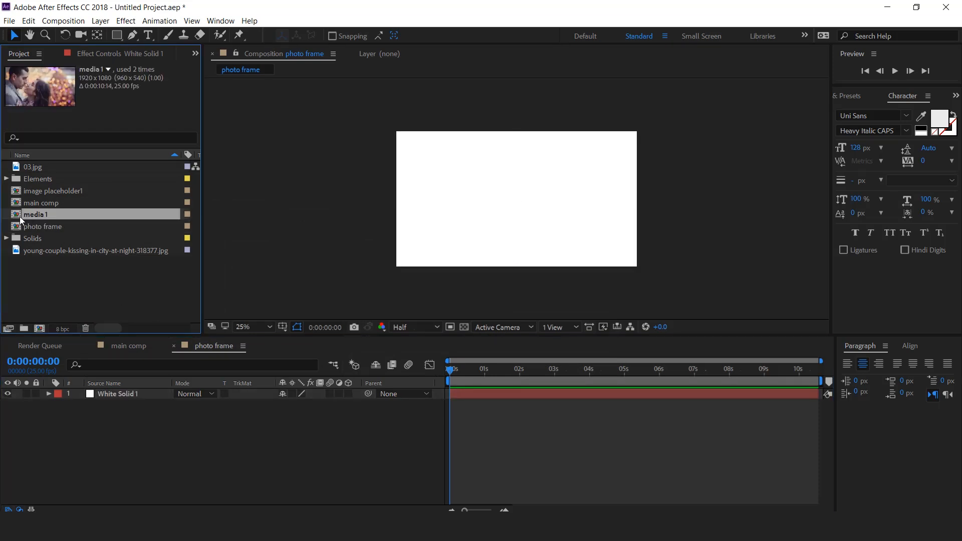
drag(100, 359, 111, 390)
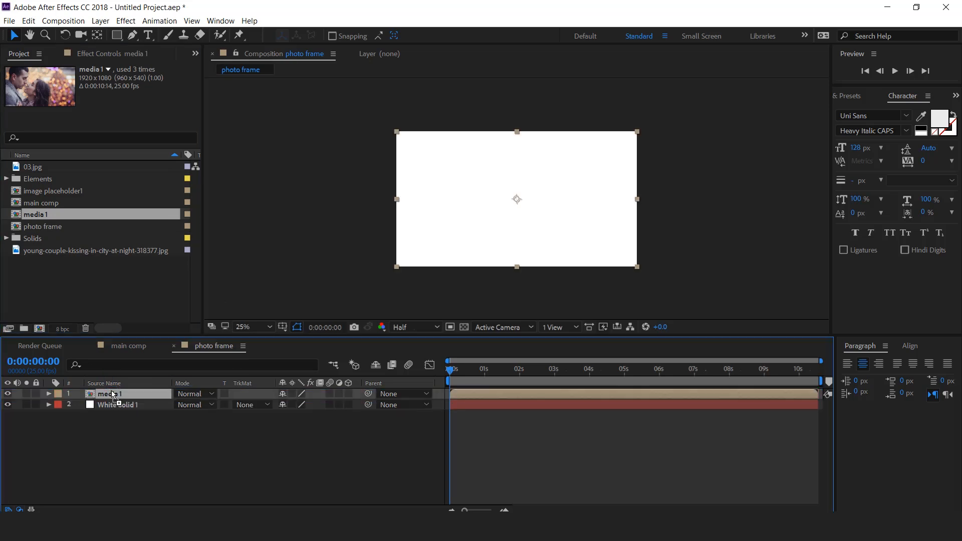
Apply the Tint effect to the media 1 layer with its Amount to Tint at 50%
key(ctrl+space)
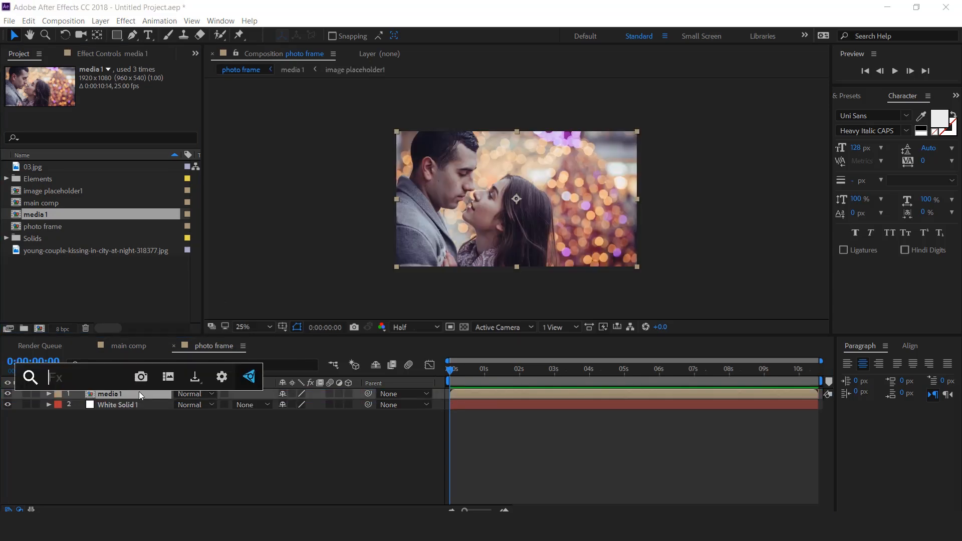
text(tint)
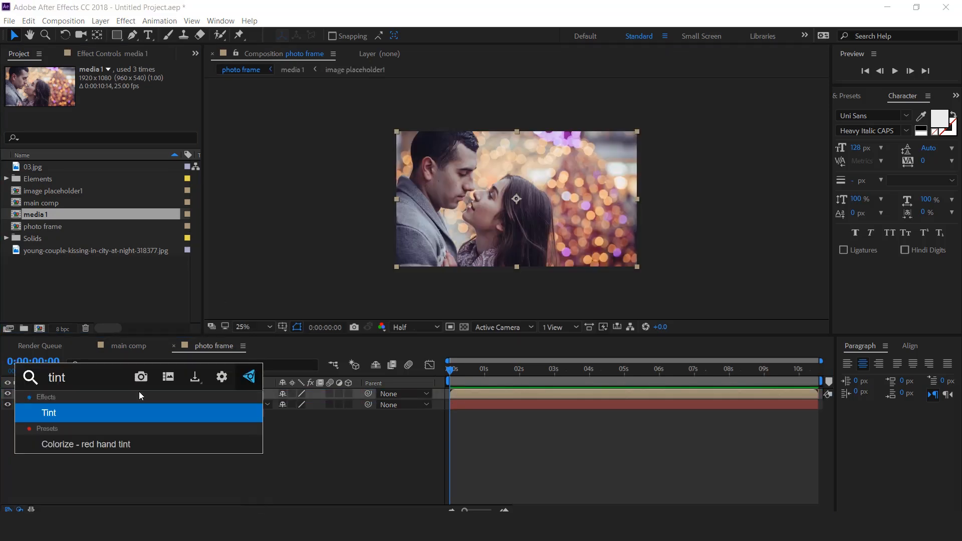
key(Return)
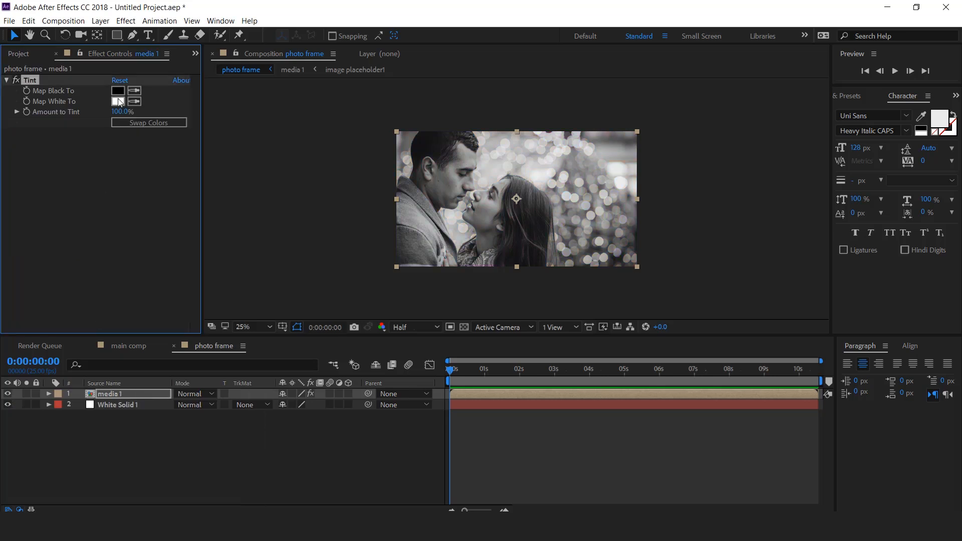
drag(118, 112, 90, 116)
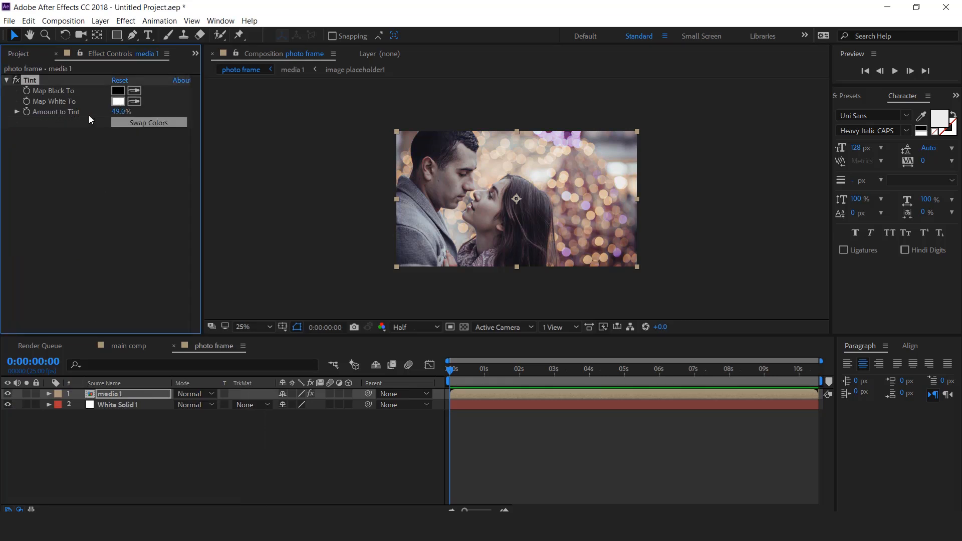
click(120, 111)
text(50)
click(140, 436)
Apply Find Edges to a duplicate of the media 1 layer and set the copy's Amount to Tint to 100%
click(118, 396)
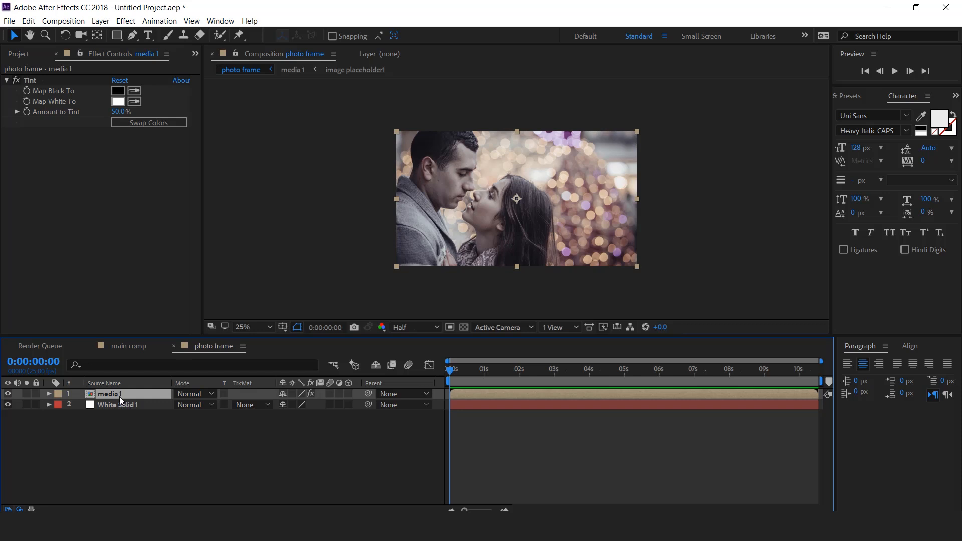
key(ctrl+d)
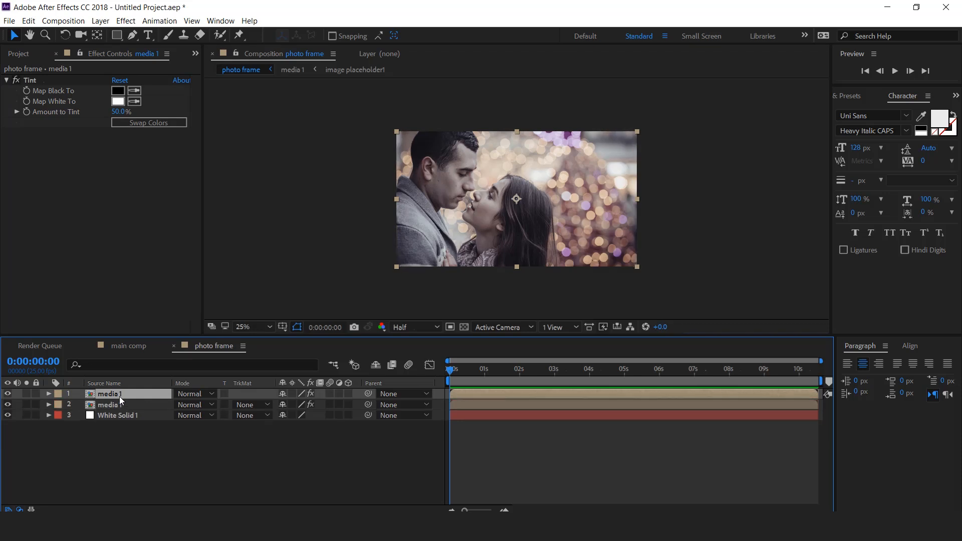
key(ctrl+space)
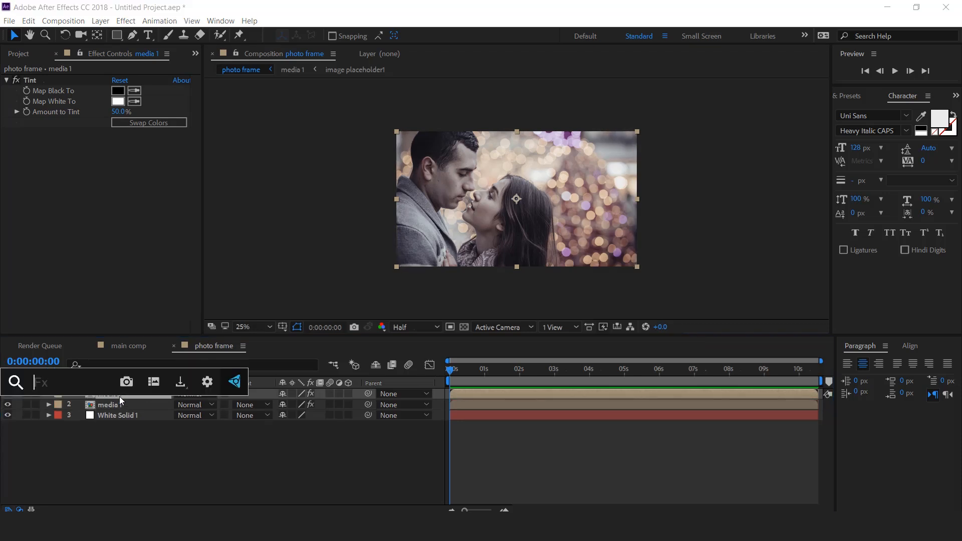
text(find)
click(72, 419)
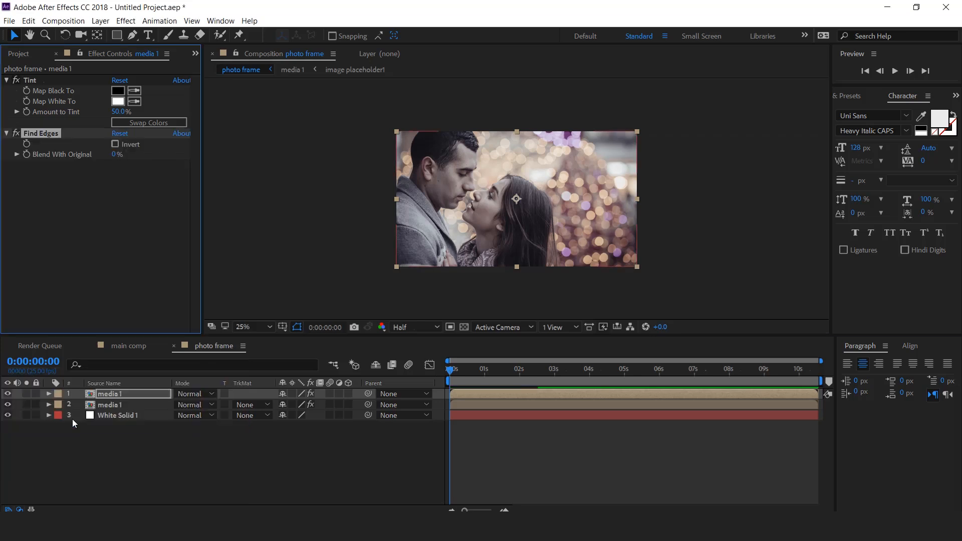
drag(119, 112, 399, 116)
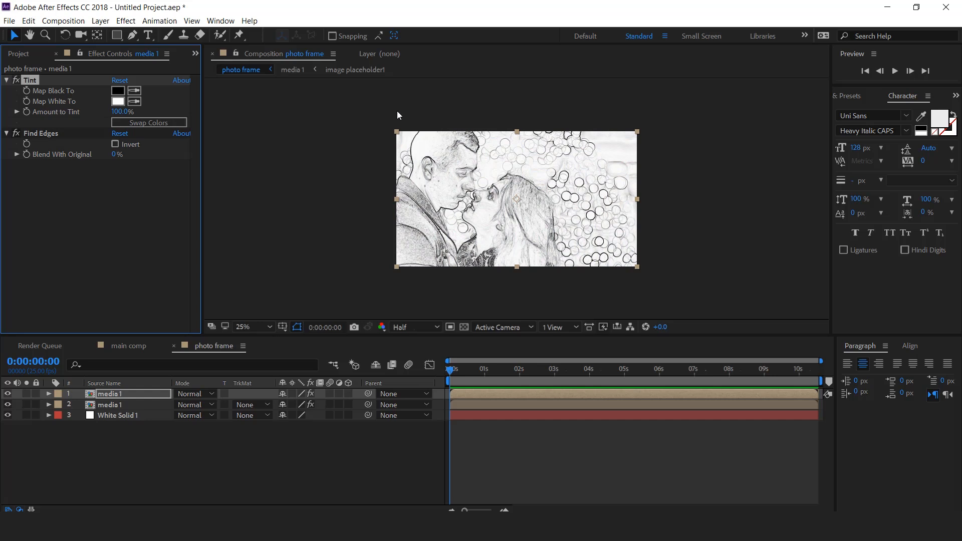
Set the blending mode of both media 1 layers to Multiply
click(195, 394)
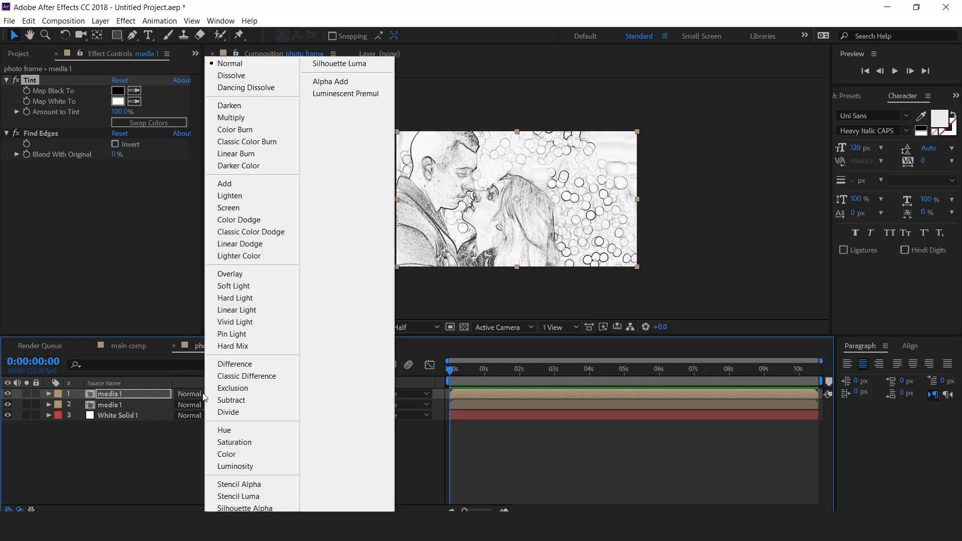
click(237, 117)
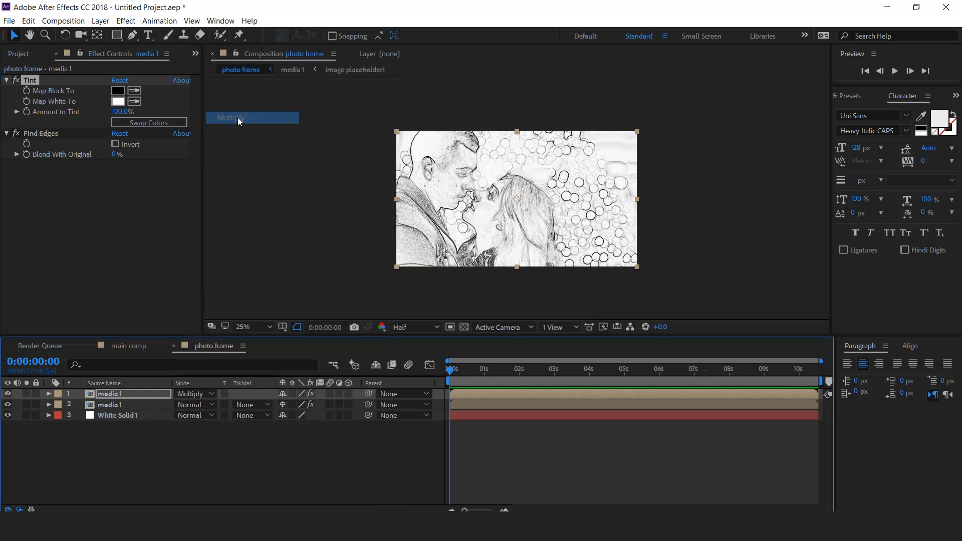
click(192, 405)
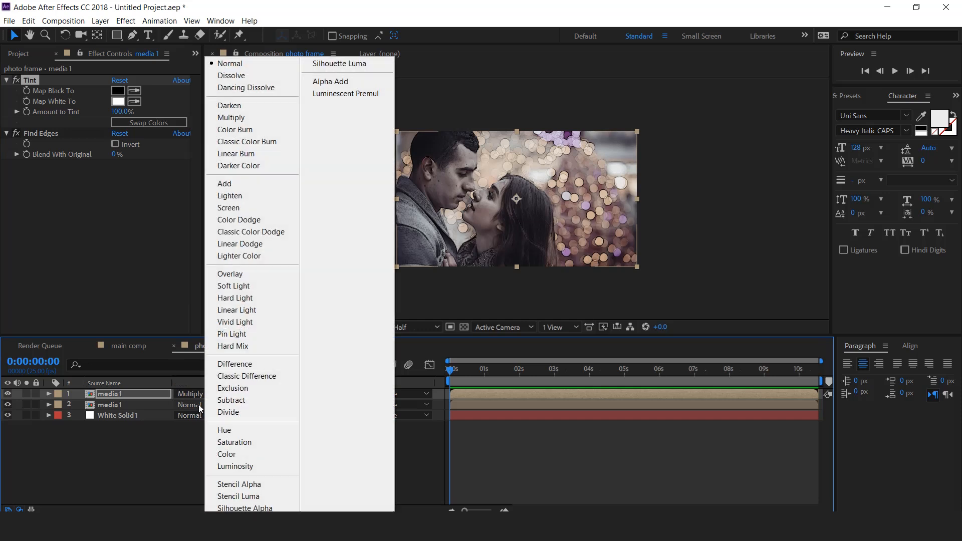
click(246, 118)
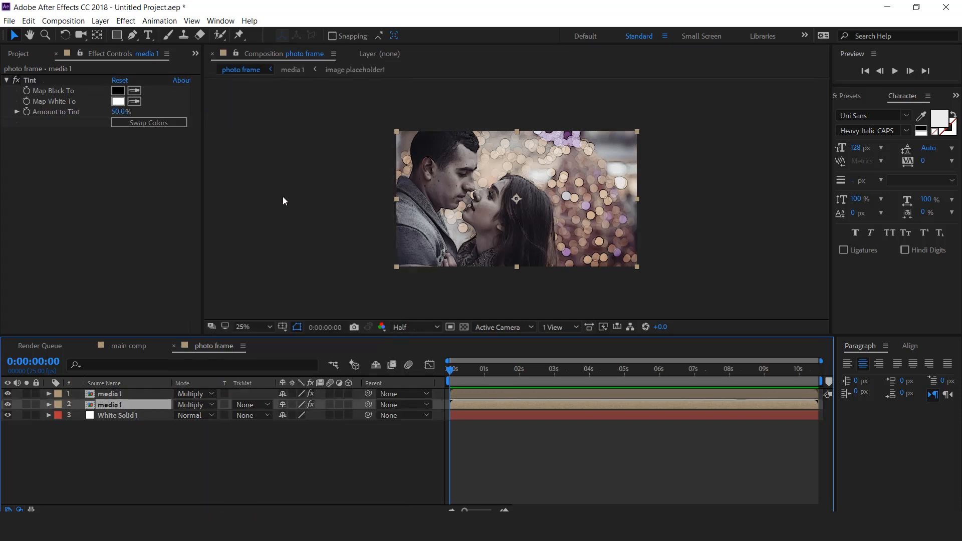
Duplicate the top media 1 layer and set the new copy's blending mode to Normal
click(119, 394)
key(ctrl+d)
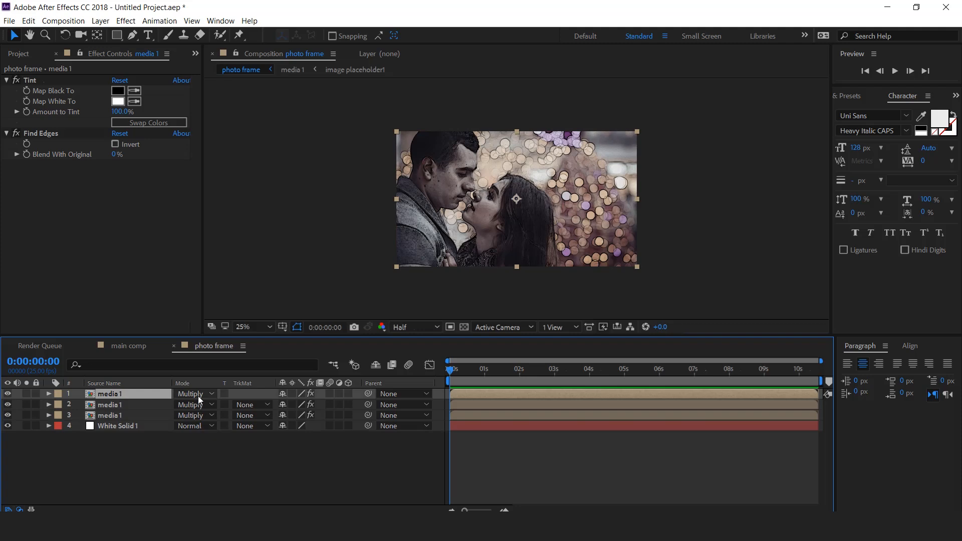
click(212, 394)
click(257, 61)
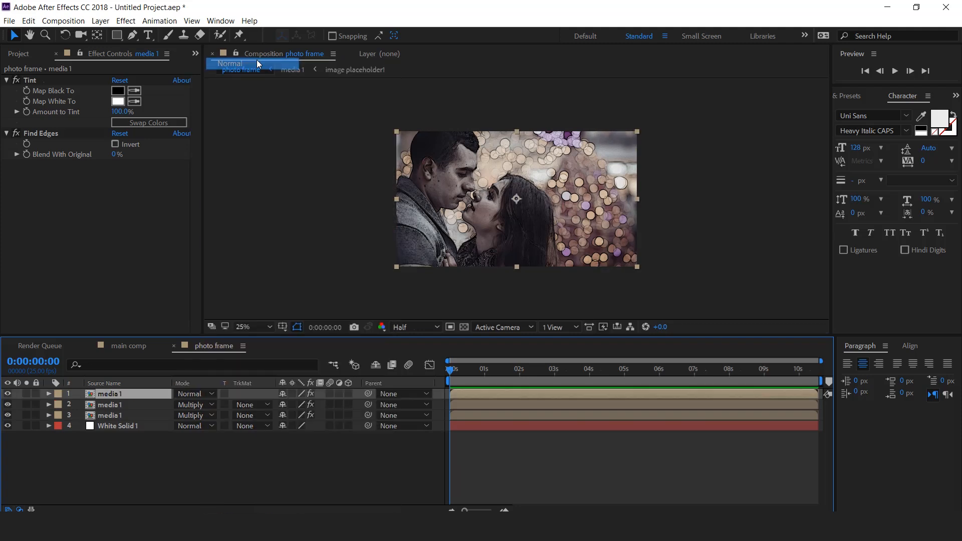
Delete the Tint and Find Edges effects from the top media 1 layer
click(30, 80)
ctrl+click(41, 133)
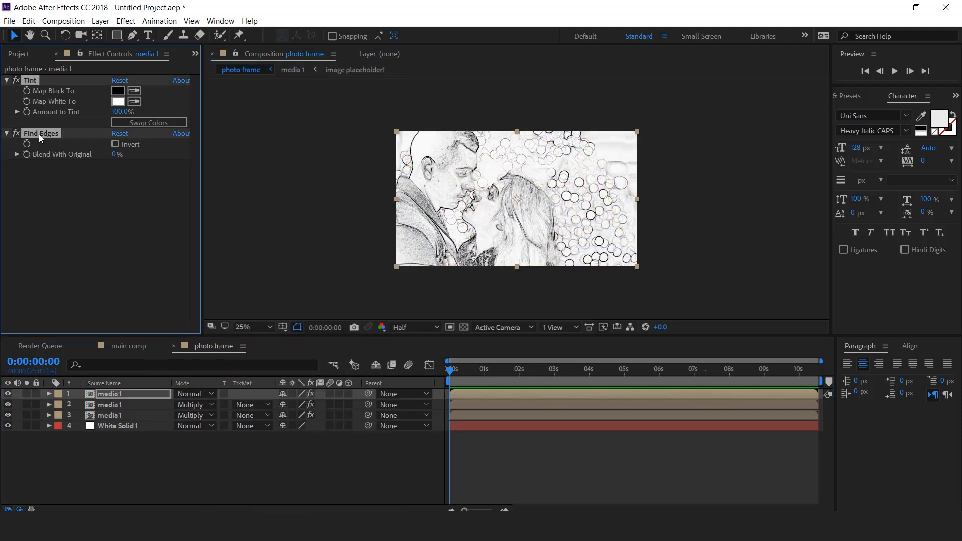
key(Delete)
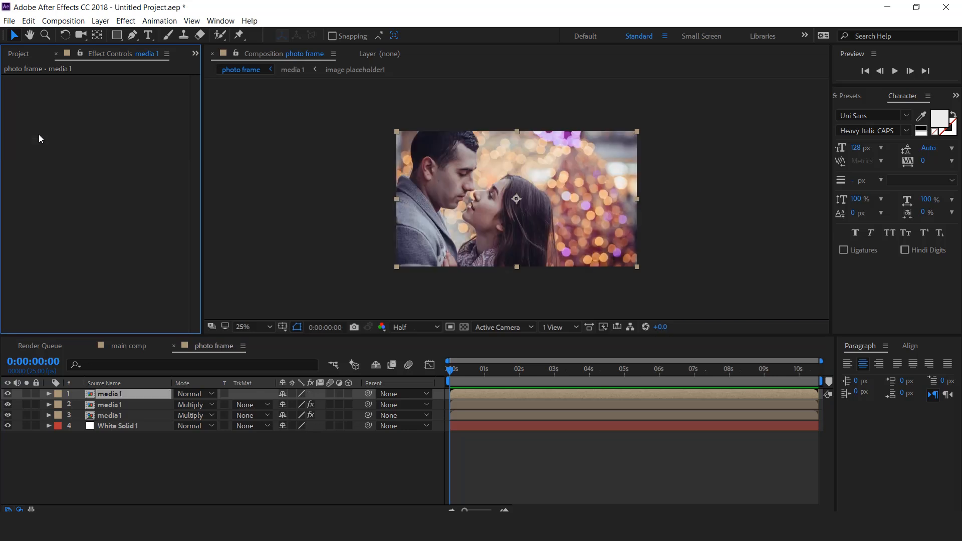
Add watercolor stain.mov from the Elements folder as the top layer of the photo frame composition
click(19, 54)
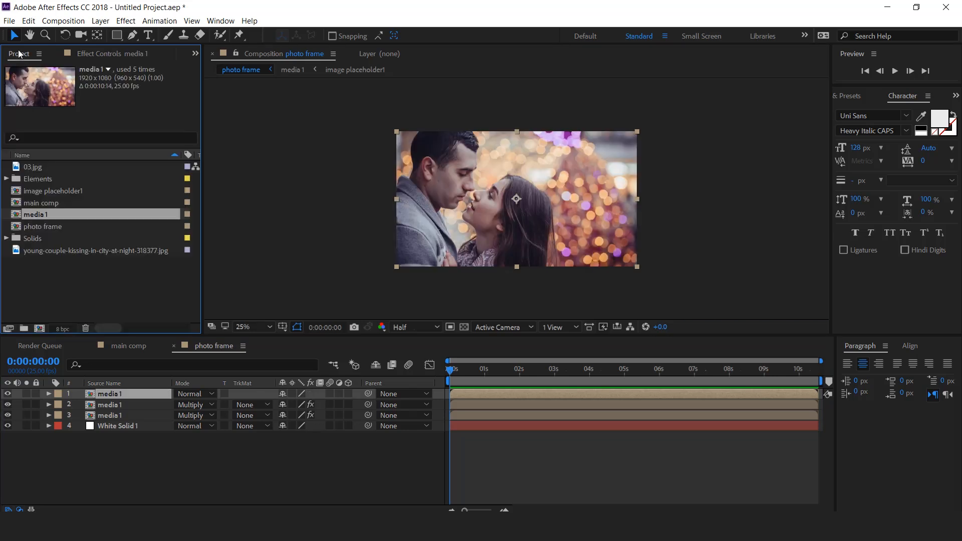
click(6, 179)
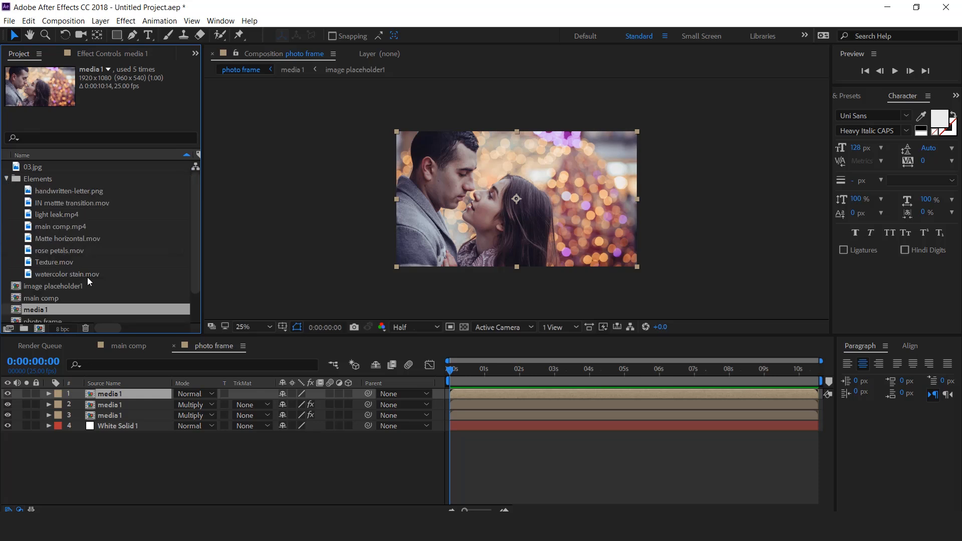
click(30, 274)
drag(28, 278, 122, 392)
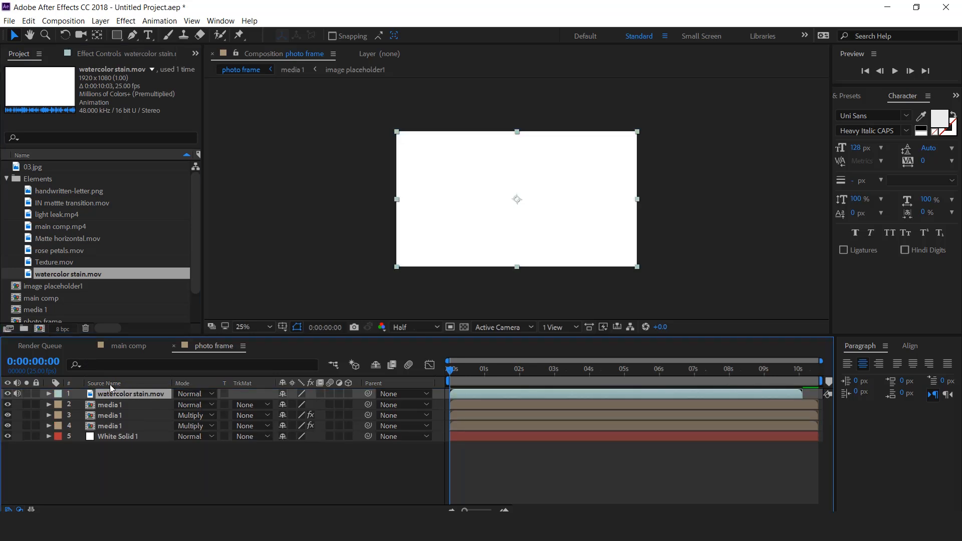
At about 0:00:02:23, enlarge the watercolor stain layer well beyond the frame and shift it slightly left
drag(456, 373, 552, 373)
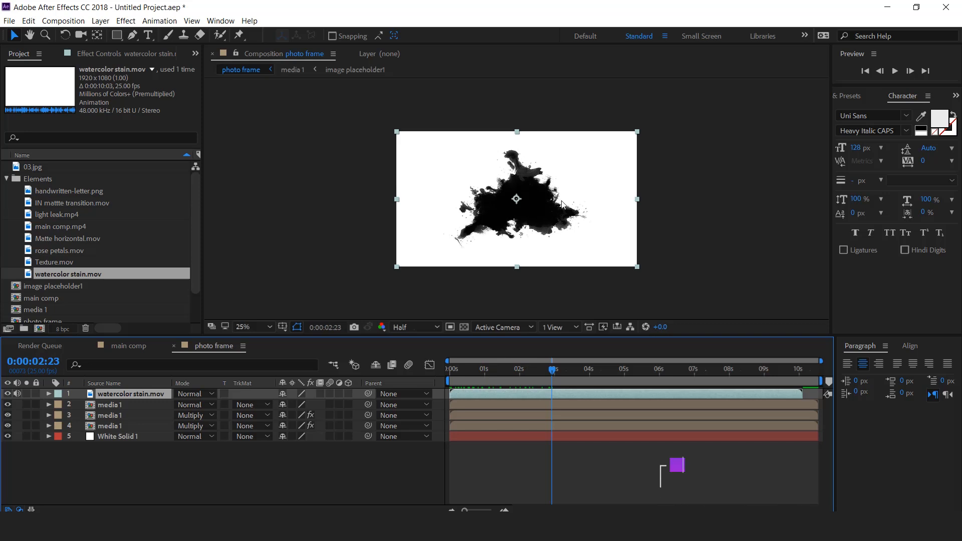
drag(640, 269, 726, 306)
drag(672, 282, 651, 283)
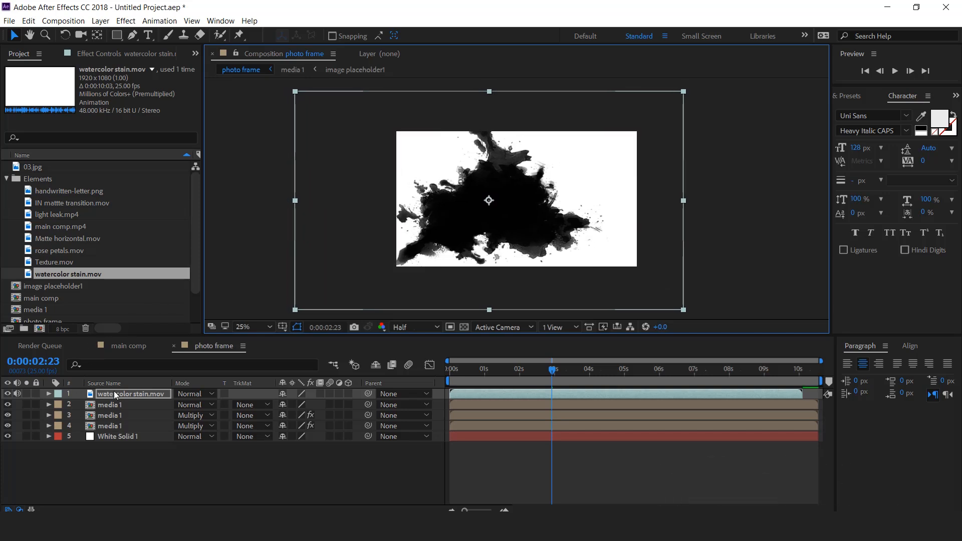
Set the track matte of the Normal-mode media 1 layer to Luma Inverted Matte "watercolor stain.mov" and check the reveal
click(119, 406)
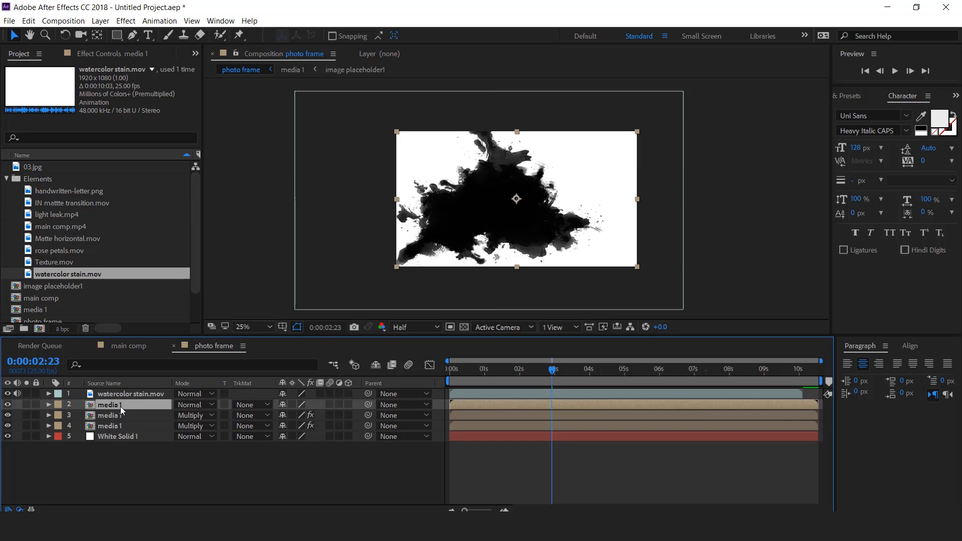
click(262, 404)
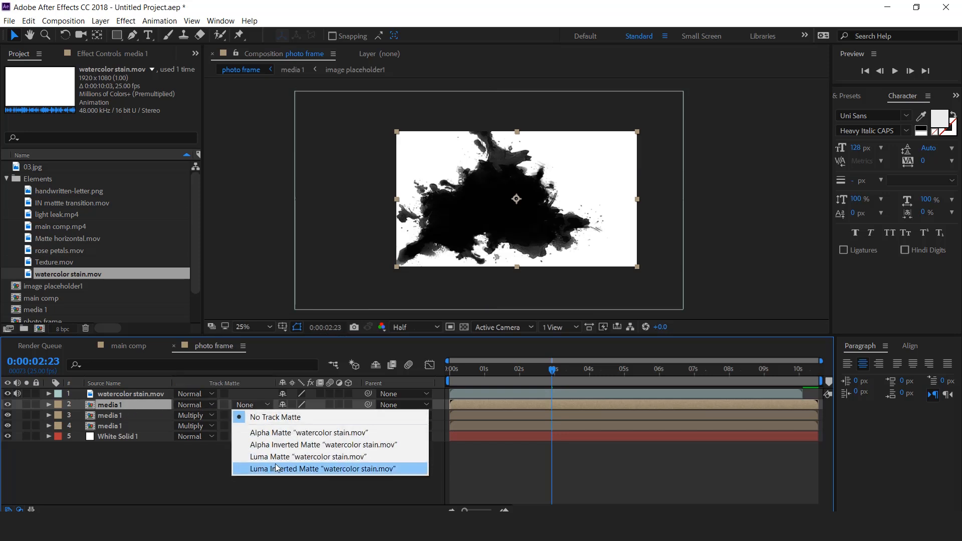
click(306, 467)
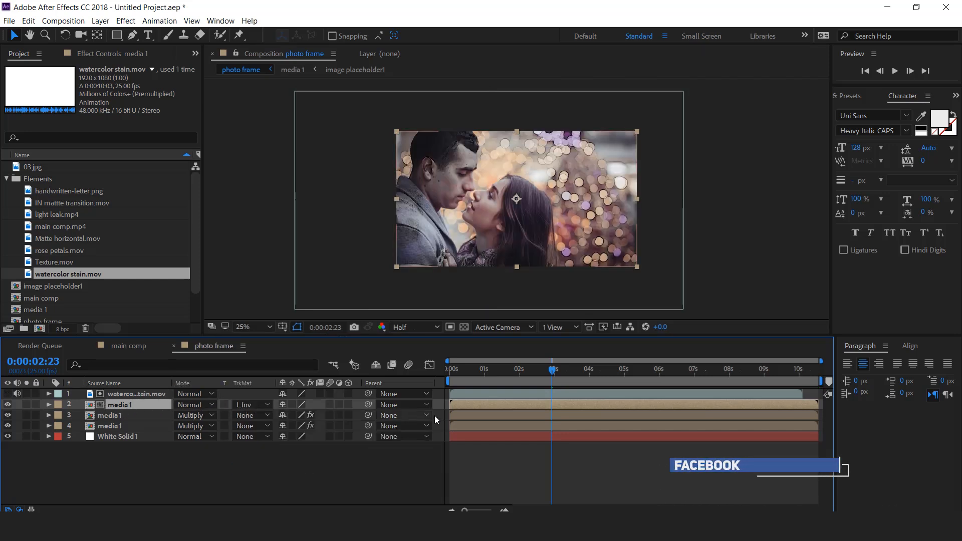
key(period)
mouse_move(552, 373)
mouse_down()
mouse_move(461, 380)
mouse_move(562, 383)
mouse_move(485, 386)
mouse_move(545, 386)
mouse_up()
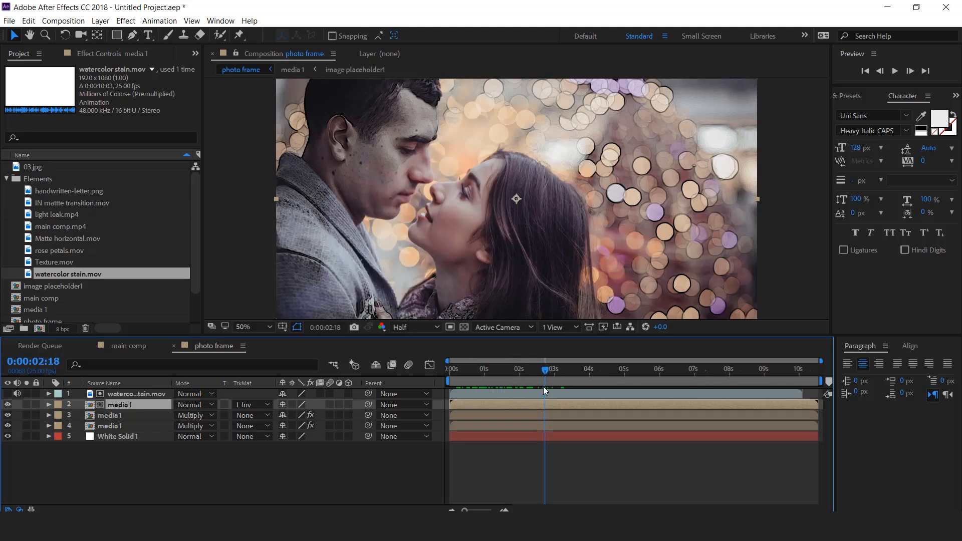
Move the watercolor stain matte toward the couple's faces and enlarge it further so it reveals more of the photo
click(125, 393)
scroll(486, 220, down, 2)
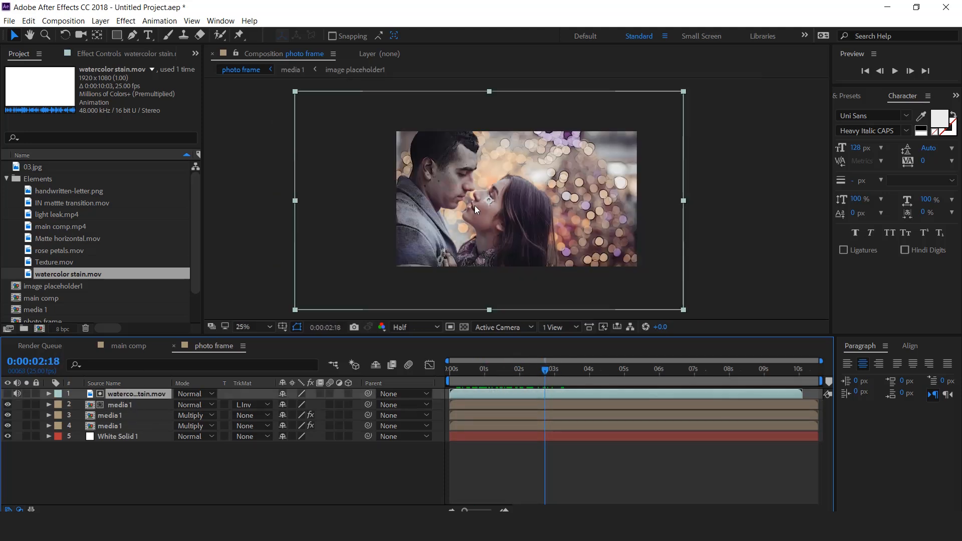
click(489, 200)
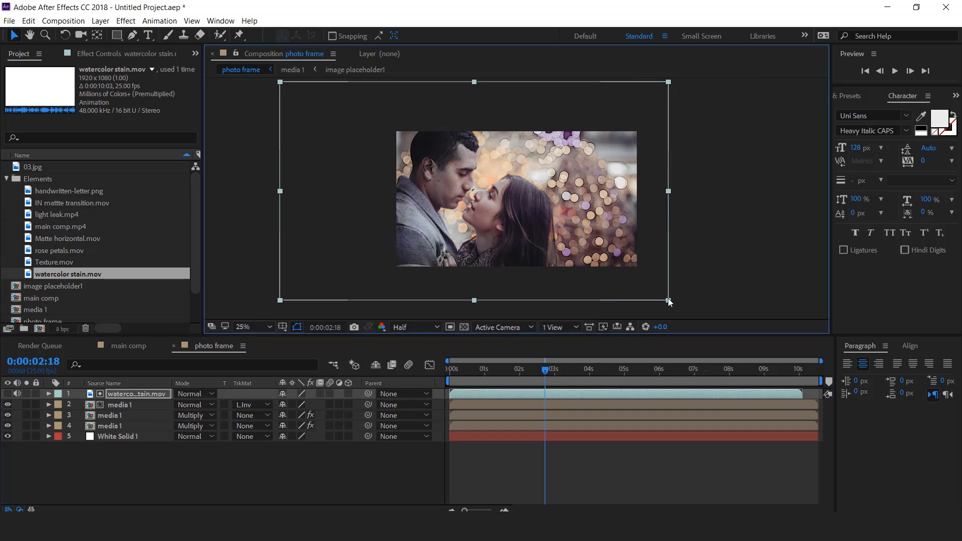
drag(675, 305, 770, 343)
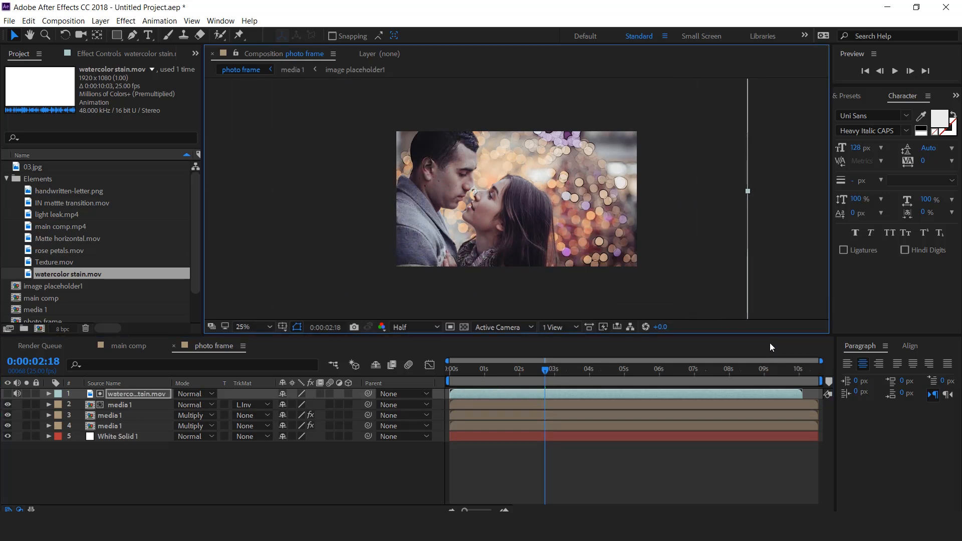
Preview the watercolor reveal from the start of the photo frame composition
click(465, 376)
key(Home)
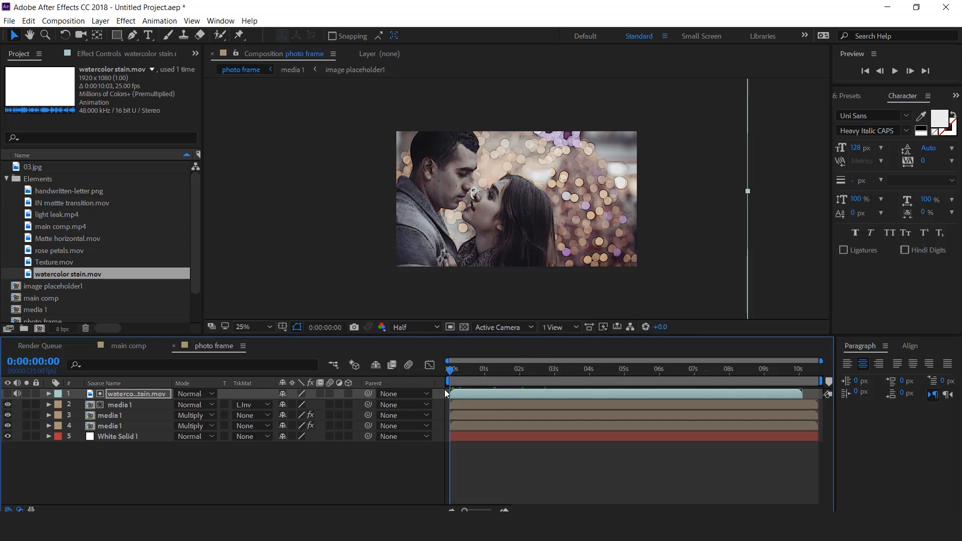
key(space)
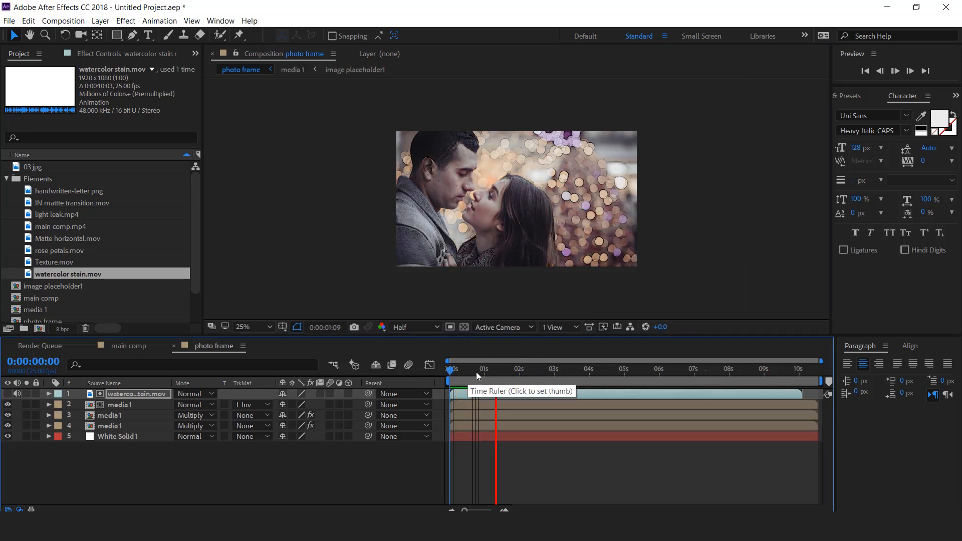
drag(480, 372, 461, 380)
With no layer selected, create a full-frame rectangle shape layer with a 30 px white stroke as the photo border
click(356, 475)
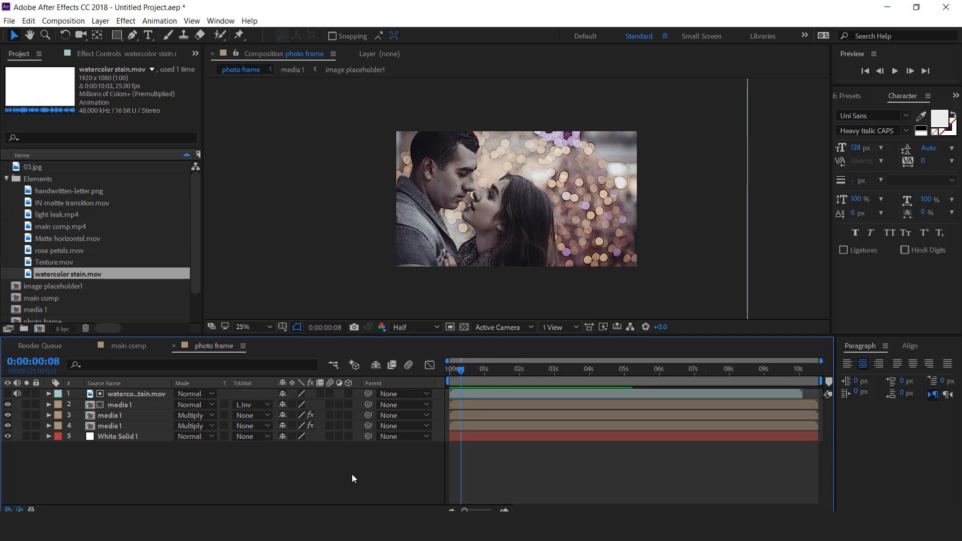
click(116, 35)
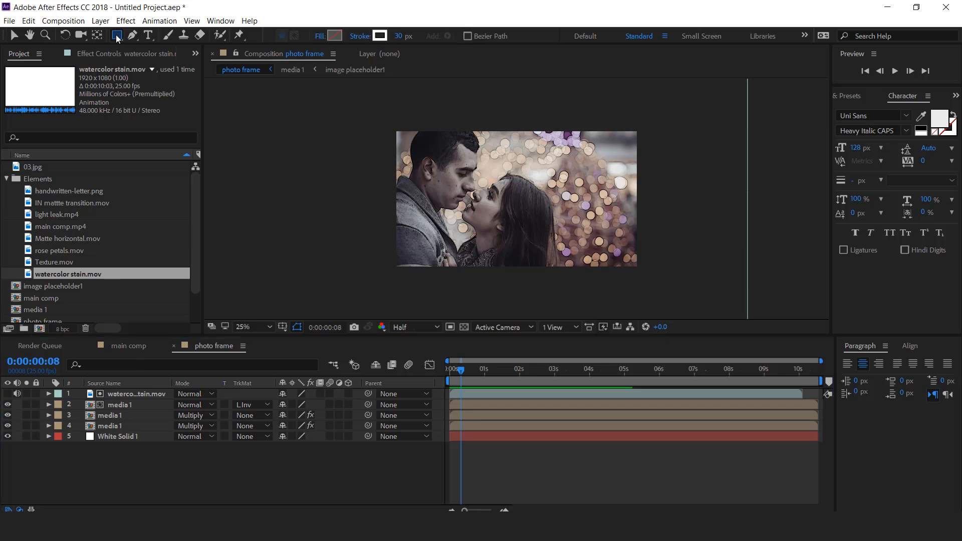
double_click(117, 36)
key(v)
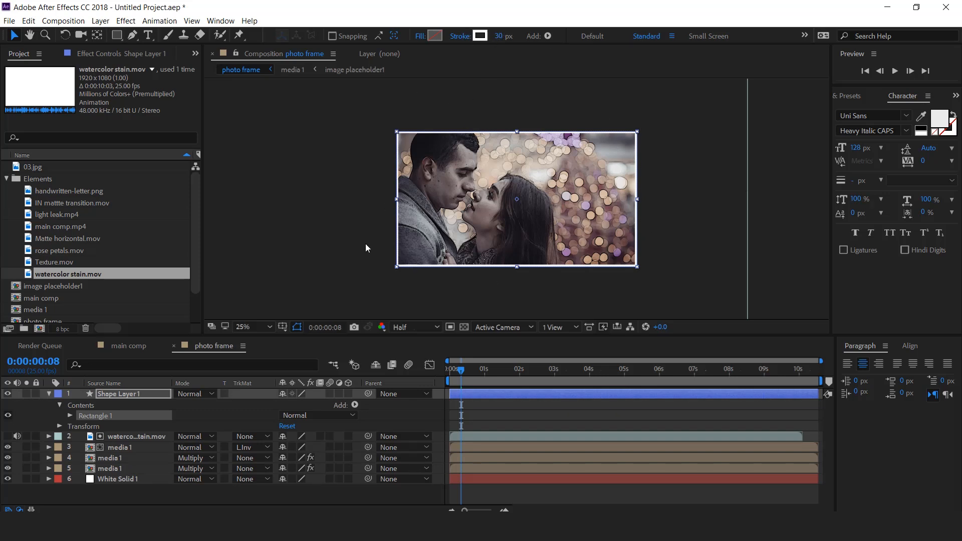
Rename the rectangle shape layer as frame and move the current time to 0:00:01:00
click(50, 393)
key(Return)
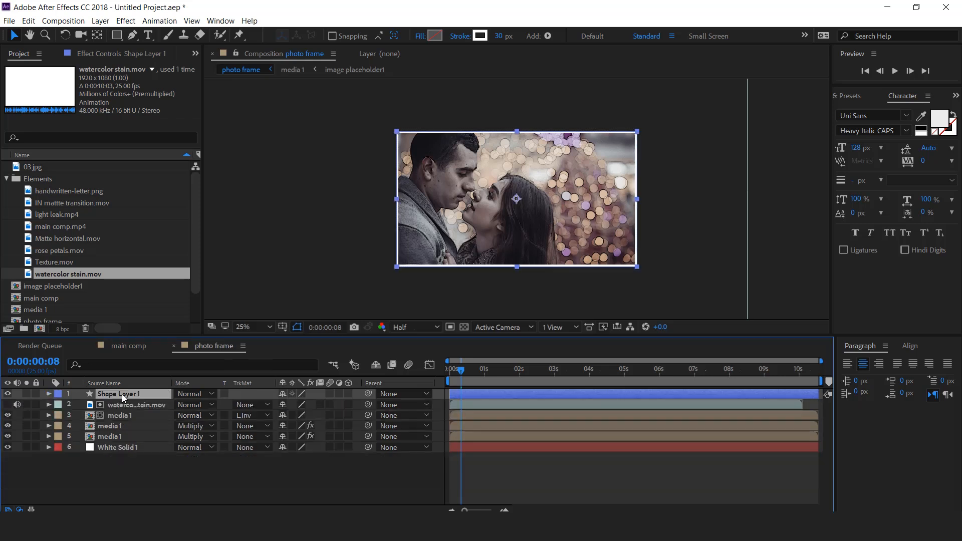
text(frame)
key(Return)
click(484, 370)
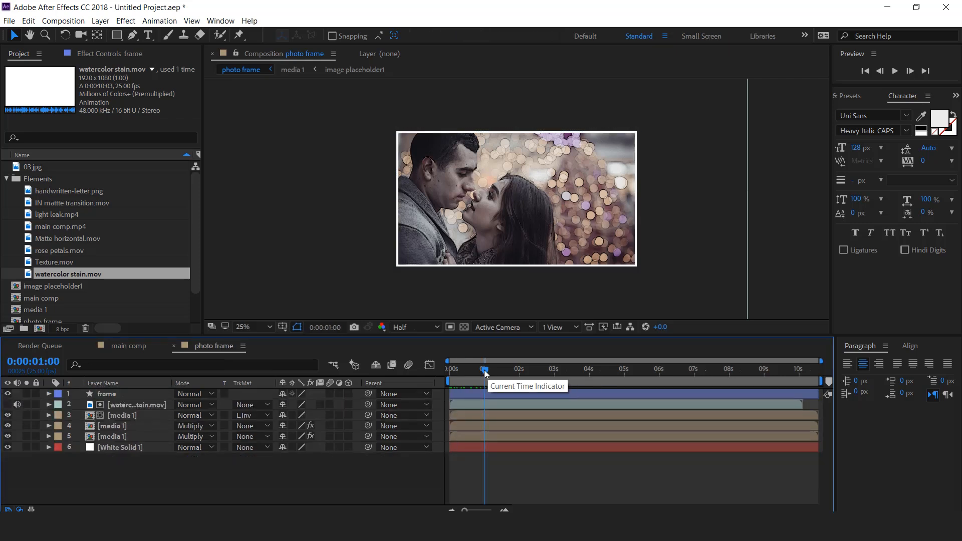
Create a new 1920 x 1080, 25 fps composition named inner transition 1
click(6, 179)
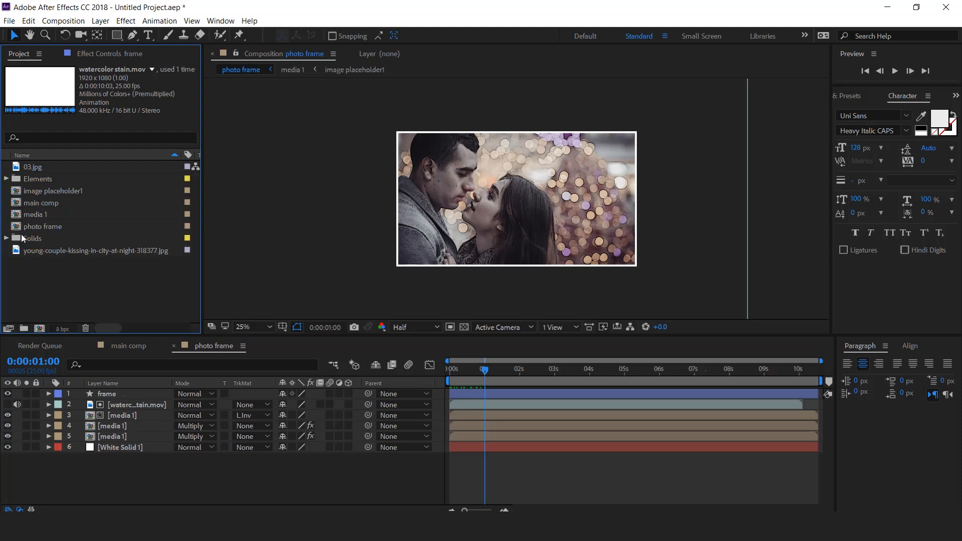
click(47, 290)
click(39, 329)
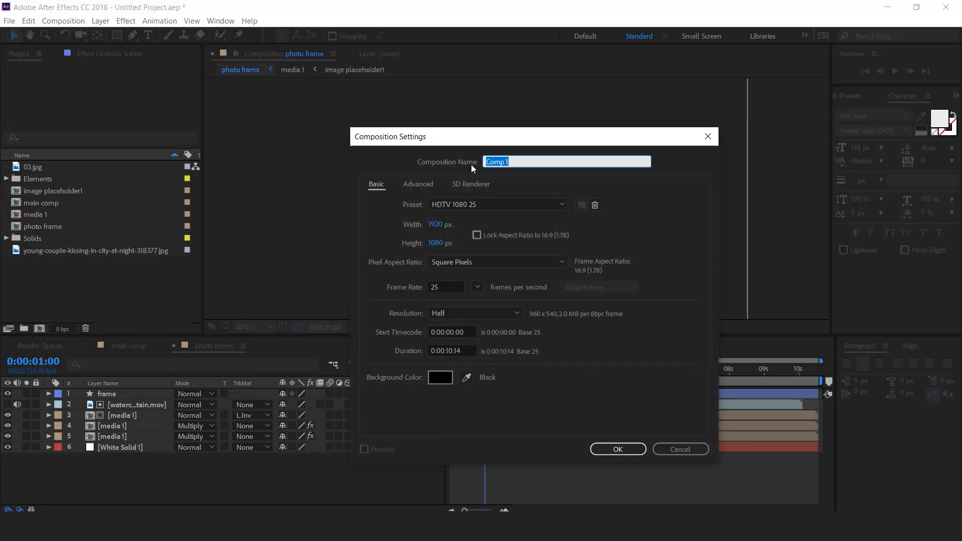
text(inner transition 1)
click(625, 444)
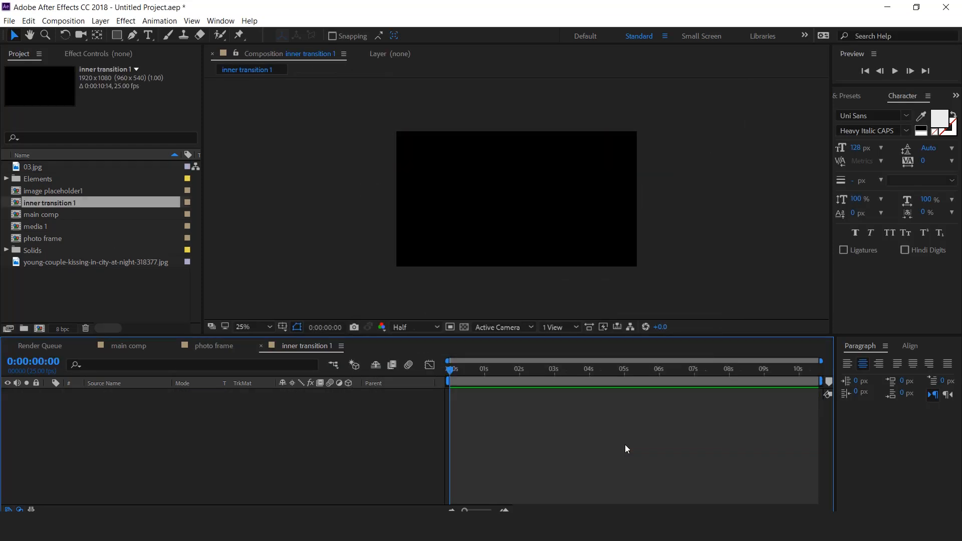
Add a full-frame white solid layer to the inner transition 1 composition
right_click(365, 396)
mouse_move(390, 274)
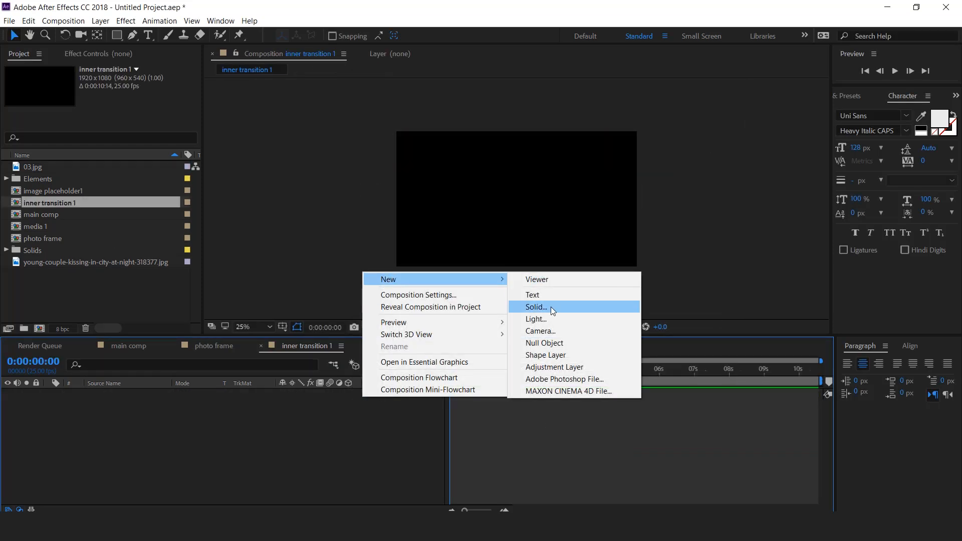
click(552, 307)
click(527, 375)
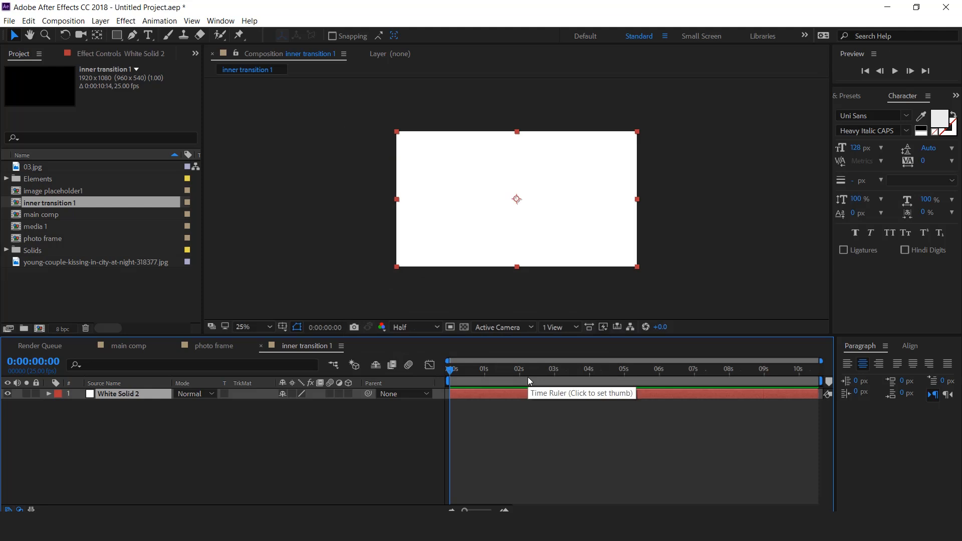
Place IN mattte transition.mov from the Elements folder above the white solid and scrub to about 0:00:02:12
click(62, 278)
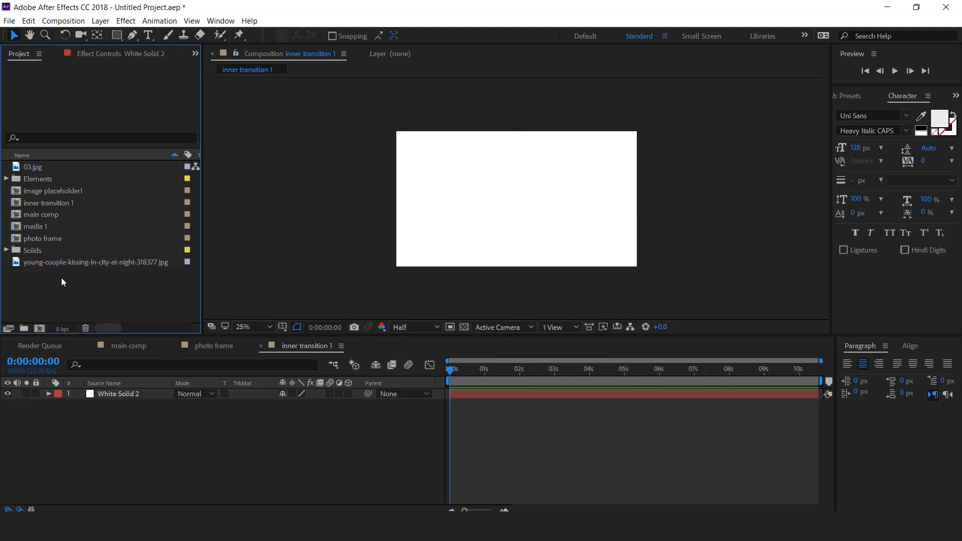
click(6, 179)
drag(77, 203, 151, 391)
drag(456, 369, 536, 375)
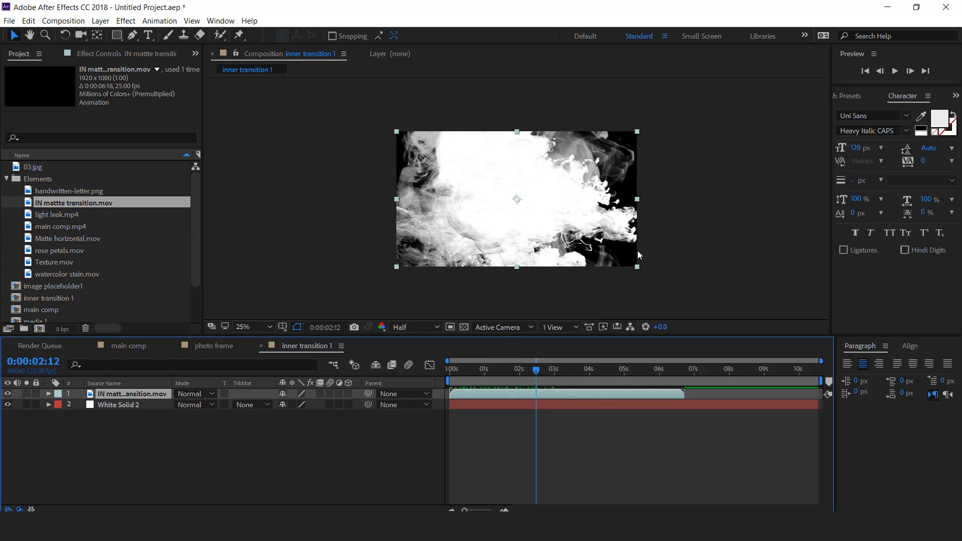
Enlarge and stretch the IN mattte transition layer until its white smoke covers nearly the whole frame
drag(636, 266, 714, 300)
drag(732, 203, 756, 203)
drag(537, 370, 574, 371)
drag(756, 203, 767, 203)
drag(726, 235, 720, 234)
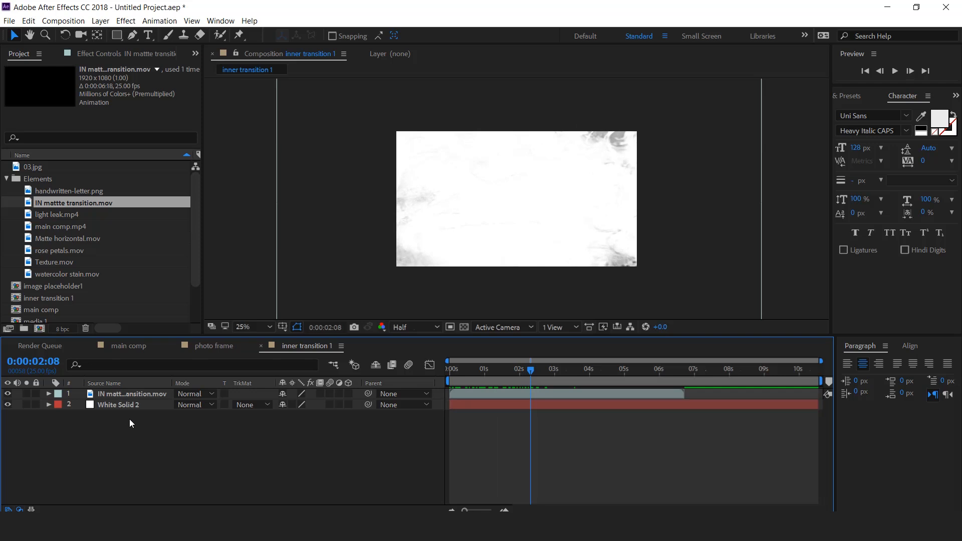
Set White Solid 2 to Stencil Alpha mode with a Luma Matte from IN mattte transition.mov, and scrub through the result
click(113, 407)
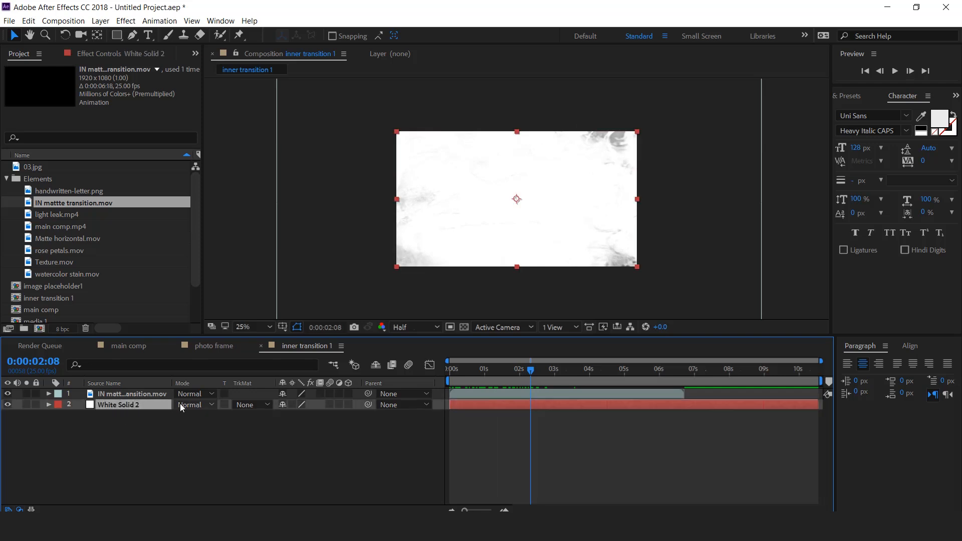
click(209, 405)
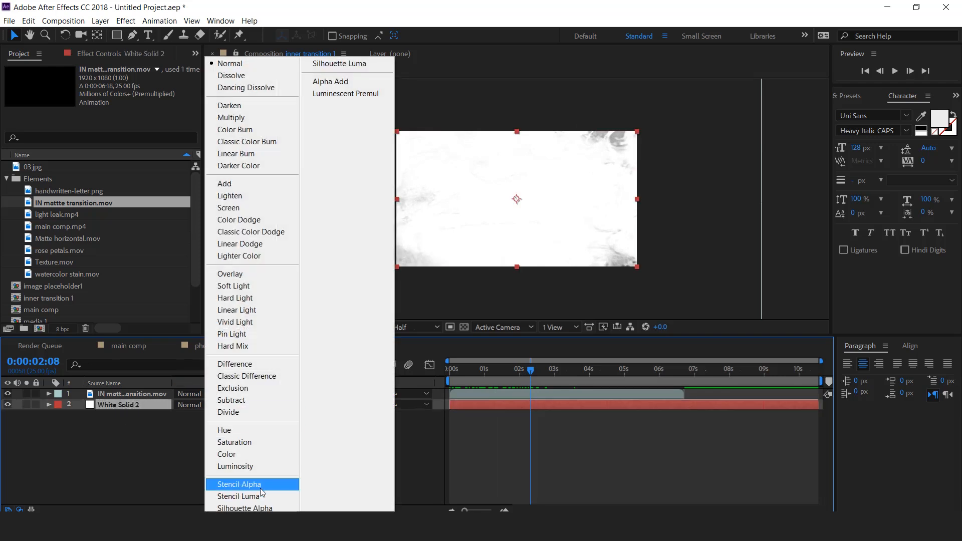
click(253, 485)
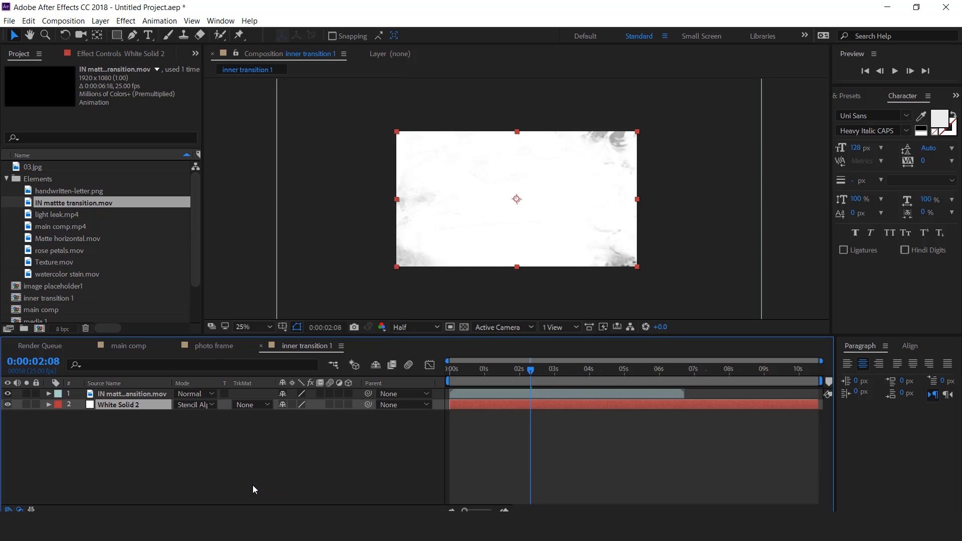
click(257, 404)
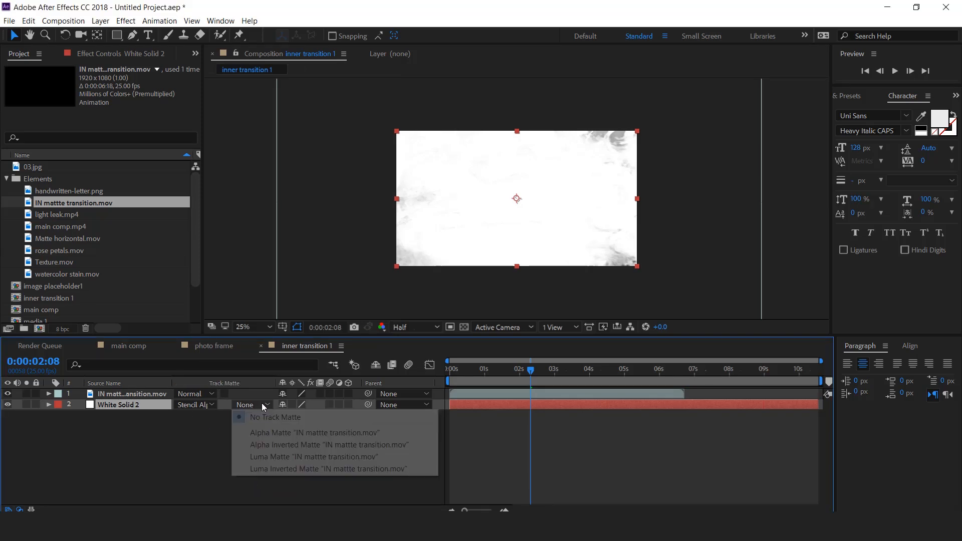
click(287, 457)
drag(484, 374, 575, 376)
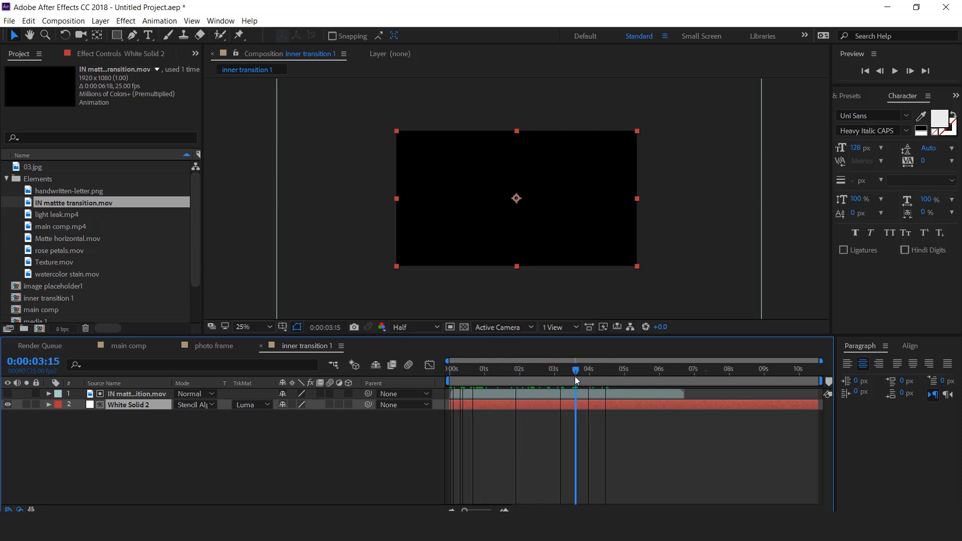
Place the inner transition 1 composition as the top layer of photo frame and preview it around 0:00:01:13
click(209, 346)
scroll(47, 260, down, 2)
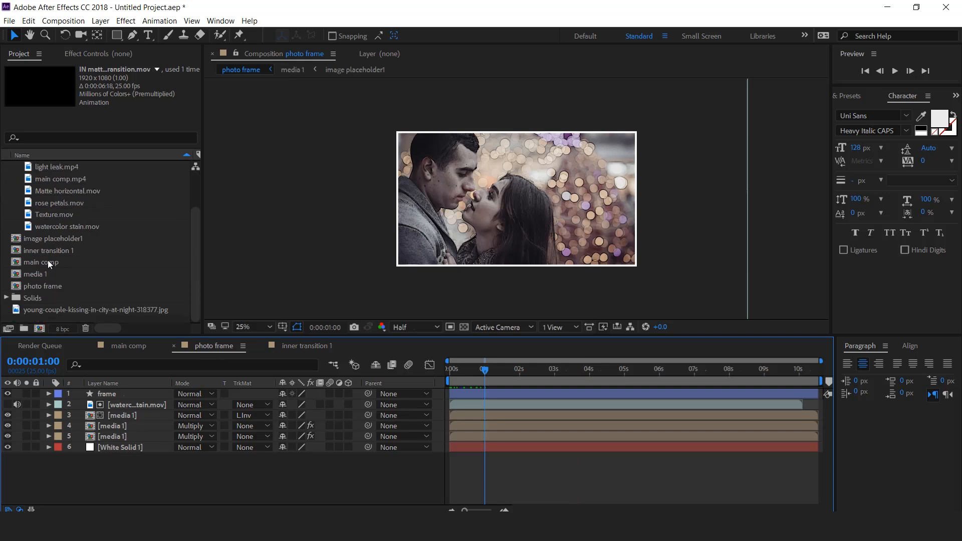
click(56, 250)
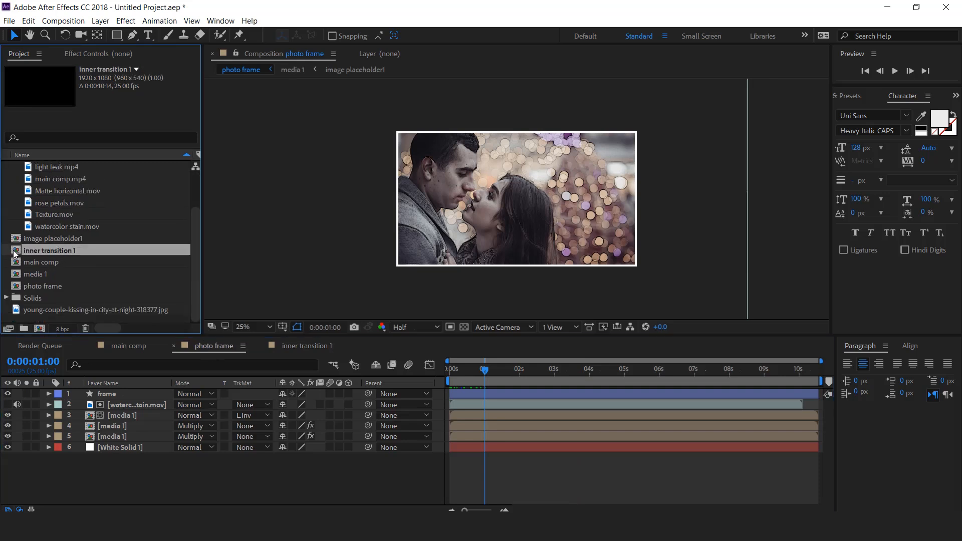
drag(16, 253, 140, 394)
drag(484, 371, 503, 375)
key(space)
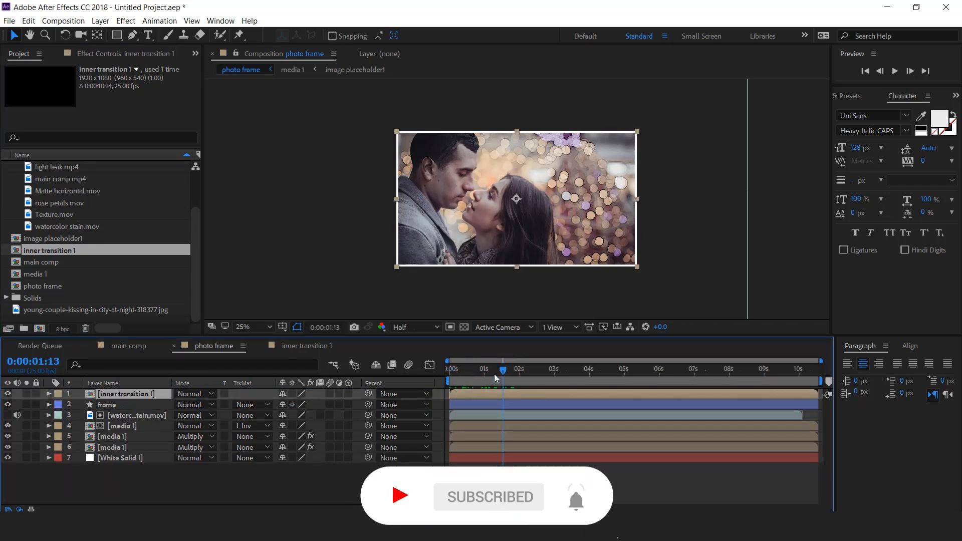
Enable Collapse Transformations on the inner transition 1 layer in photo frame and scrub to about 0:00:01:10
click(292, 394)
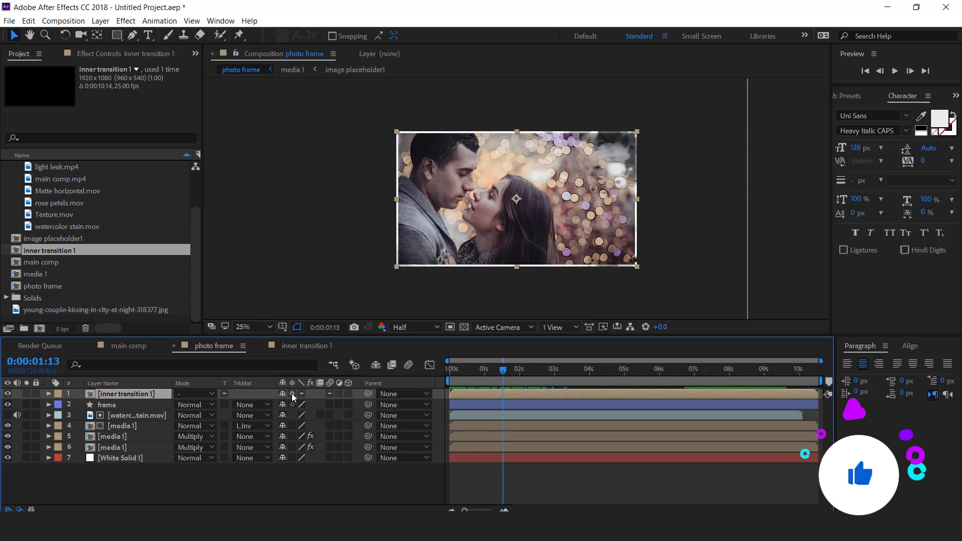
mouse_move(481, 370)
mouse_down()
mouse_move(443, 371)
mouse_move(564, 372)
mouse_move(448, 376)
mouse_move(498, 375)
mouse_up()
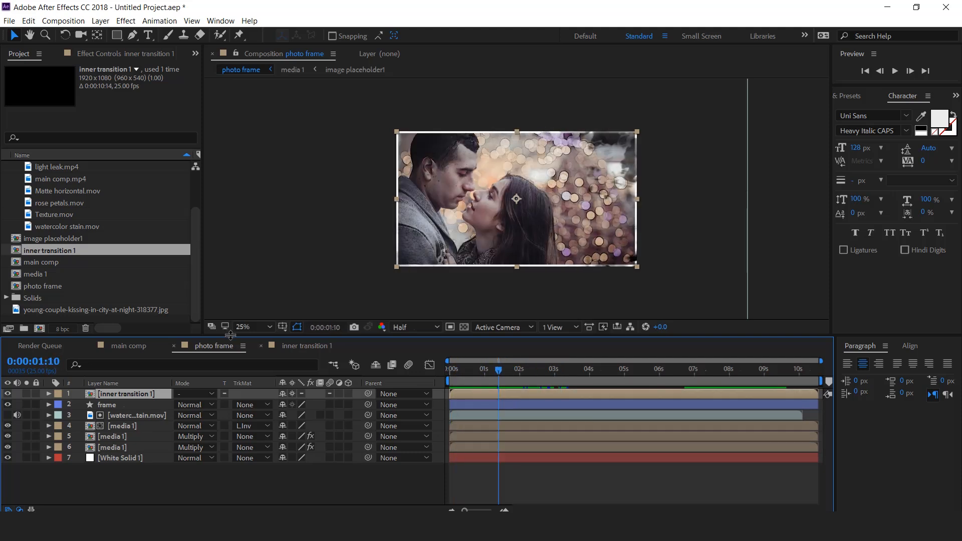
Place the photo frame composition as the top layer of main comp, starting at about 0:00:00:18
click(123, 344)
drag(45, 286, 147, 390)
click(496, 371)
drag(494, 373, 568, 392)
key(equal)
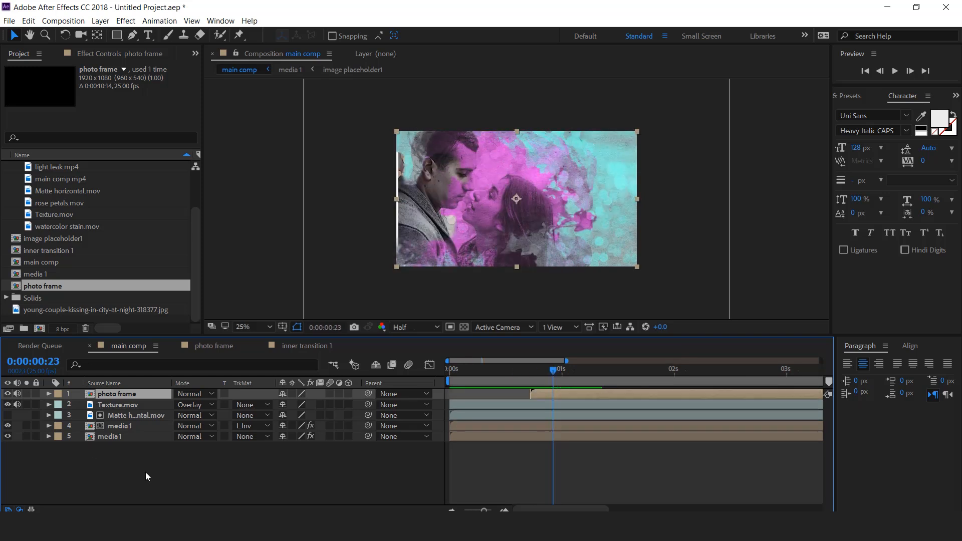
Turn the photo frame layer and both media 1 layers of main comp into 3D layers
click(146, 472)
click(129, 435)
ctrl+click(128, 426)
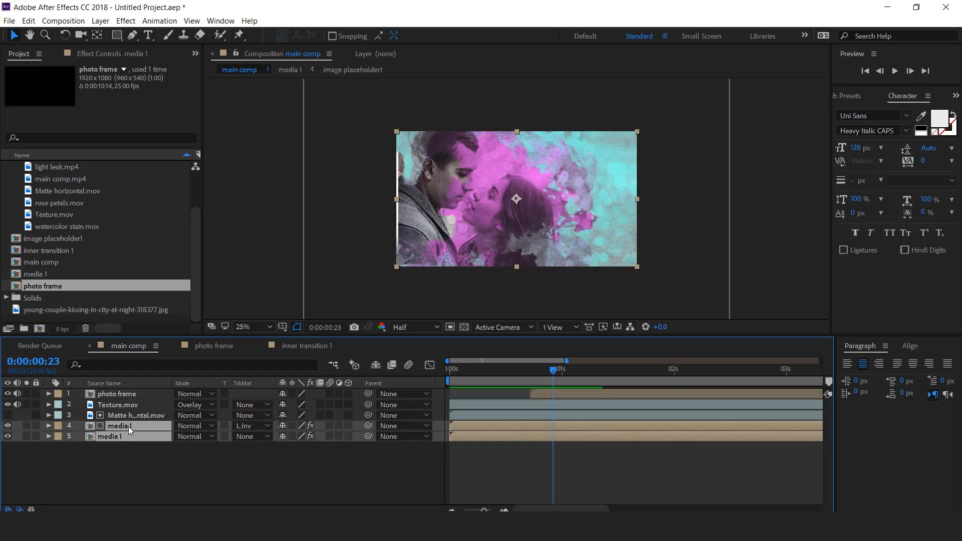
ctrl+click(131, 395)
click(349, 393)
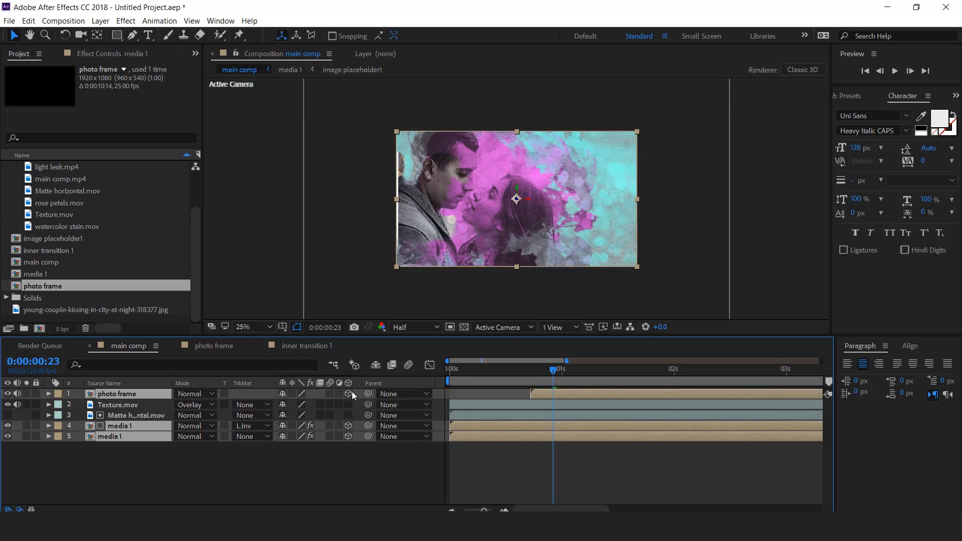
click(321, 452)
Show two views and push both media 1 layers far back in depth in the top view
click(125, 435)
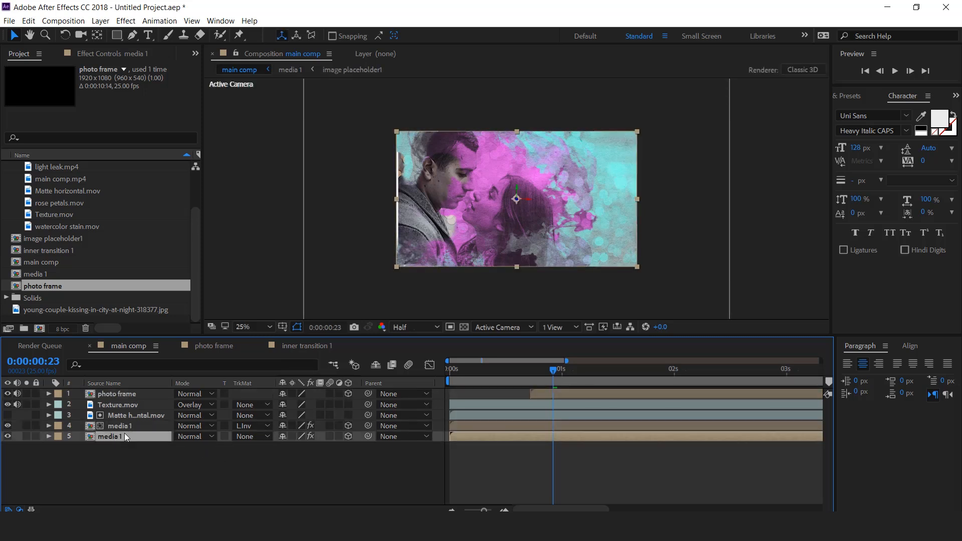
ctrl+click(132, 427)
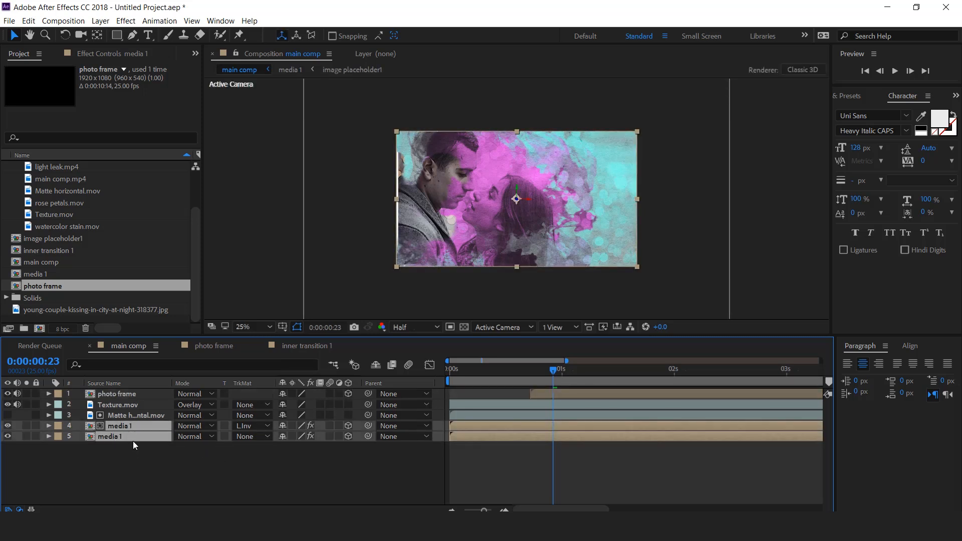
click(556, 328)
click(581, 353)
drag(356, 202, 369, 113)
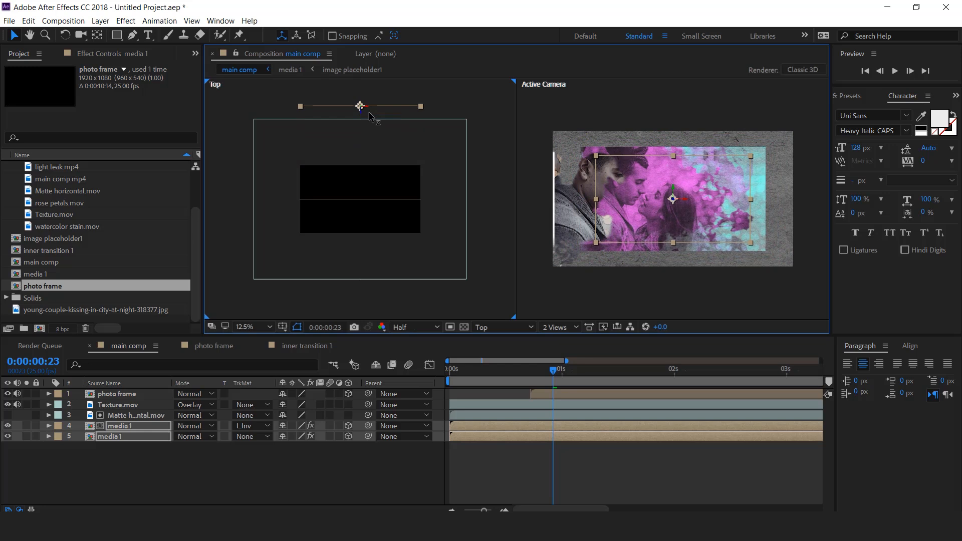
Scale both media 1 layers to 156% so they fill the frame again
key(s)
drag(333, 440, 491, 437)
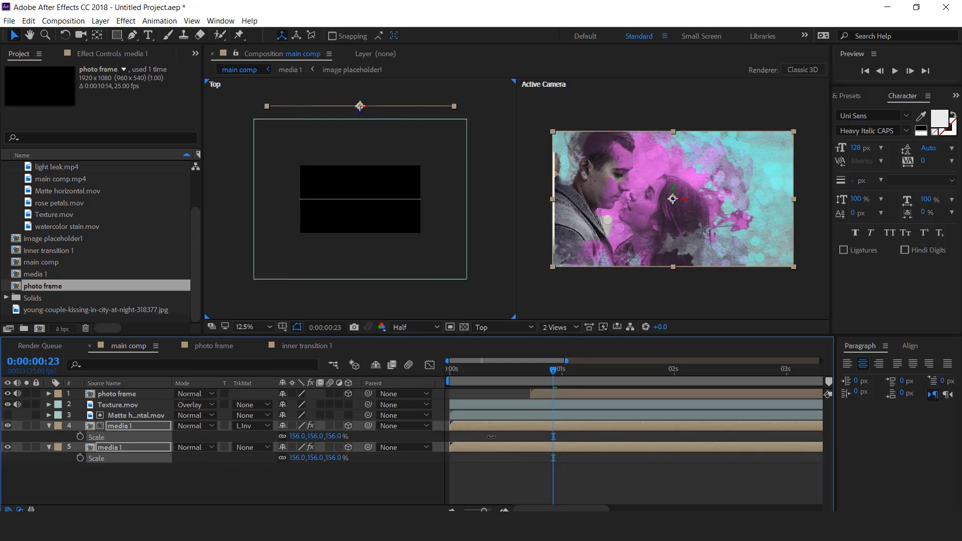
click(49, 426)
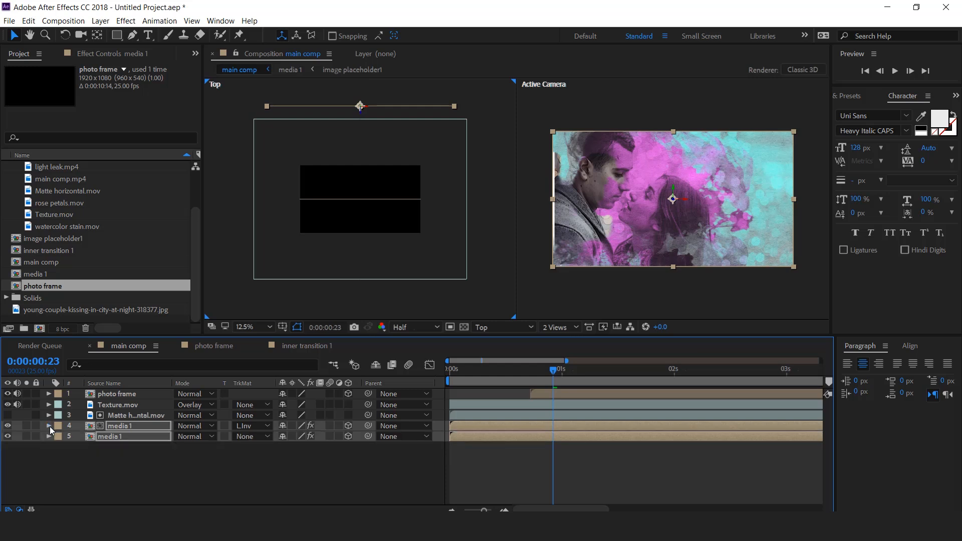
Push the photo frame layer back in the top view, keeping it slightly in front of the media 1 layers
click(148, 468)
click(118, 395)
drag(362, 201, 363, 146)
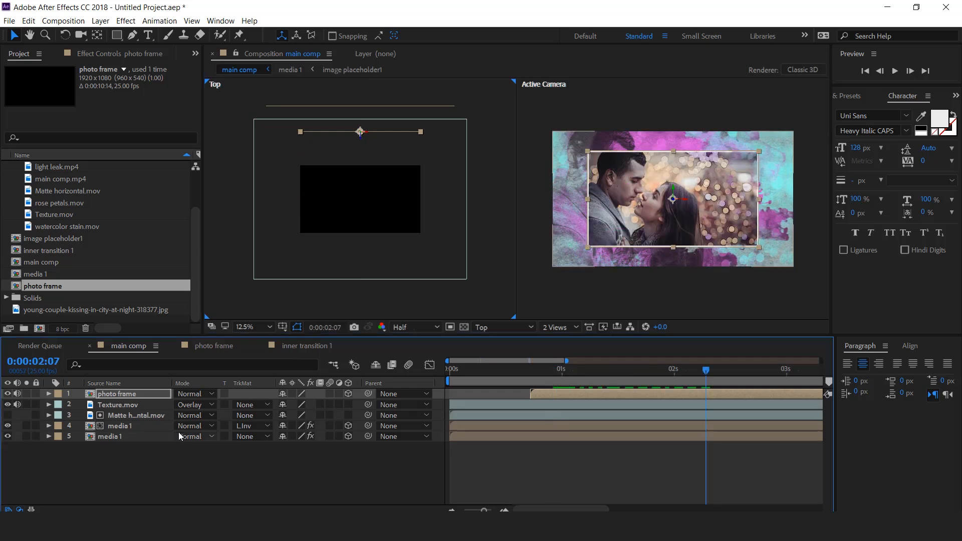
Add a two-node camera with the 35mm preset to main comp
right_click(390, 460)
mouse_move(415, 345)
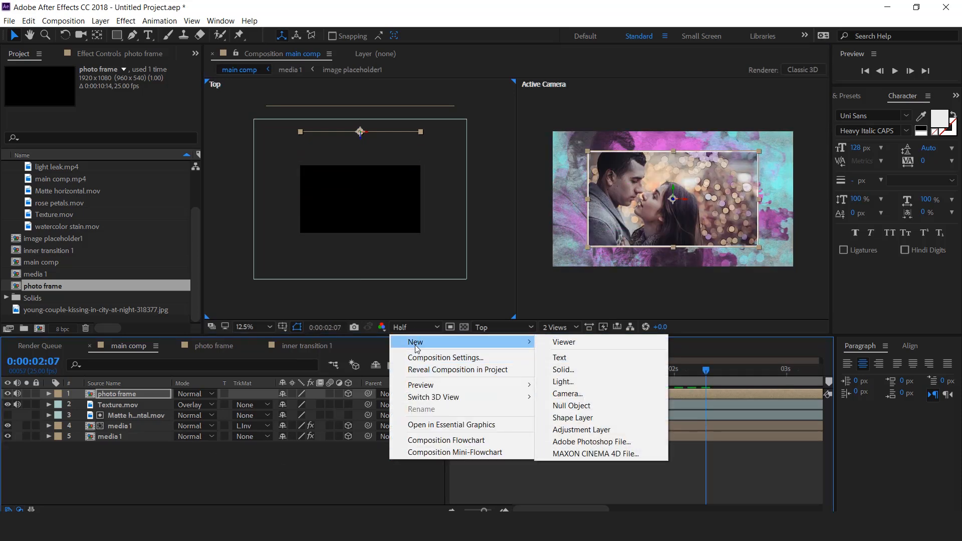
click(588, 389)
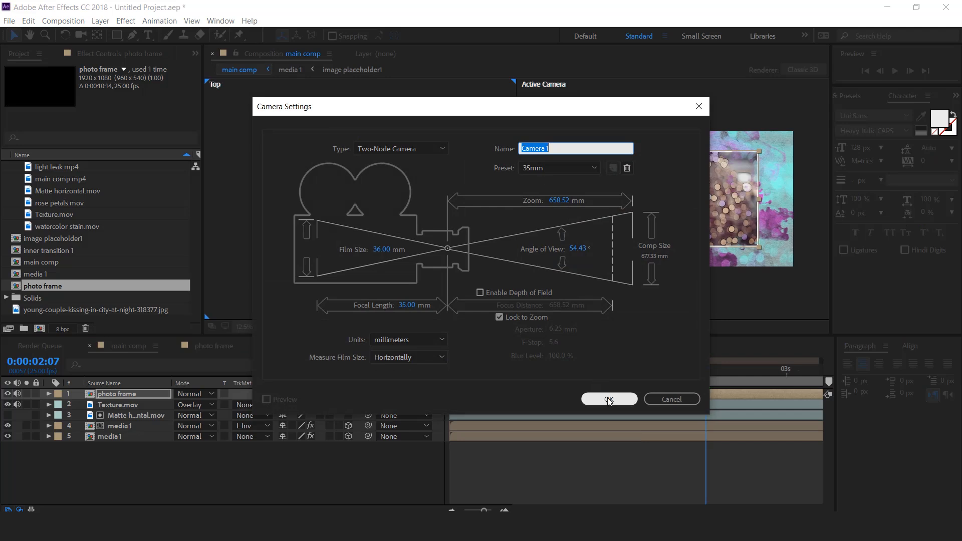
click(608, 399)
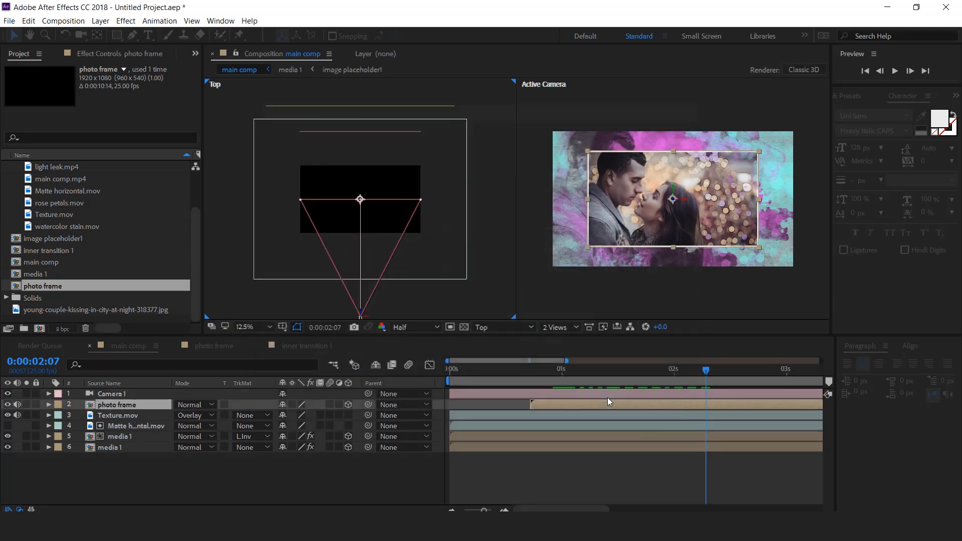
Add a null object to main comp and make it a 3D layer
right_click(397, 473)
mouse_move(455, 351)
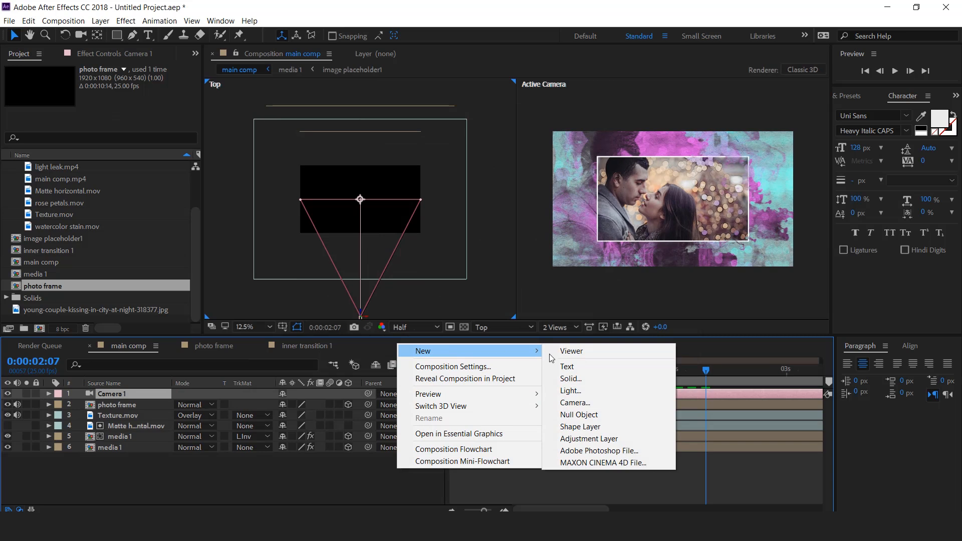
click(586, 415)
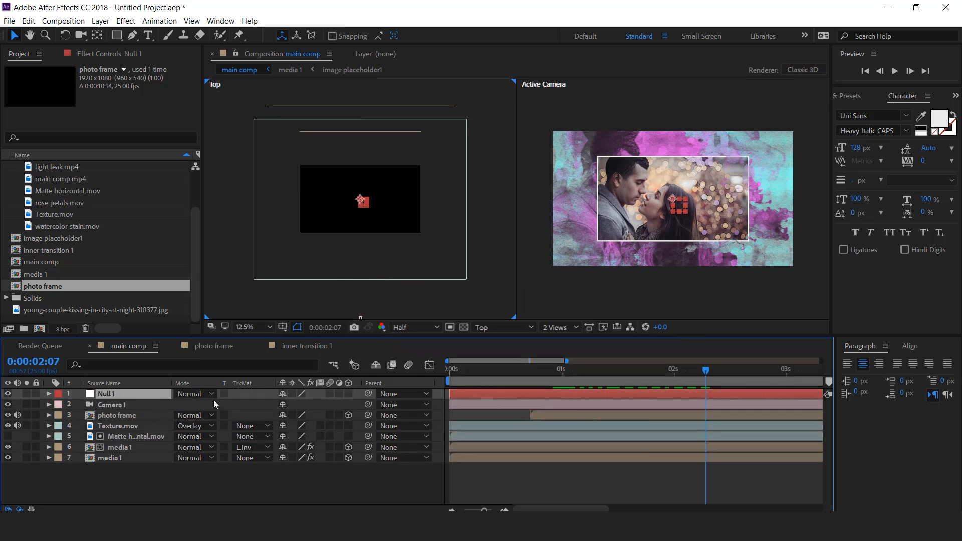
click(349, 394)
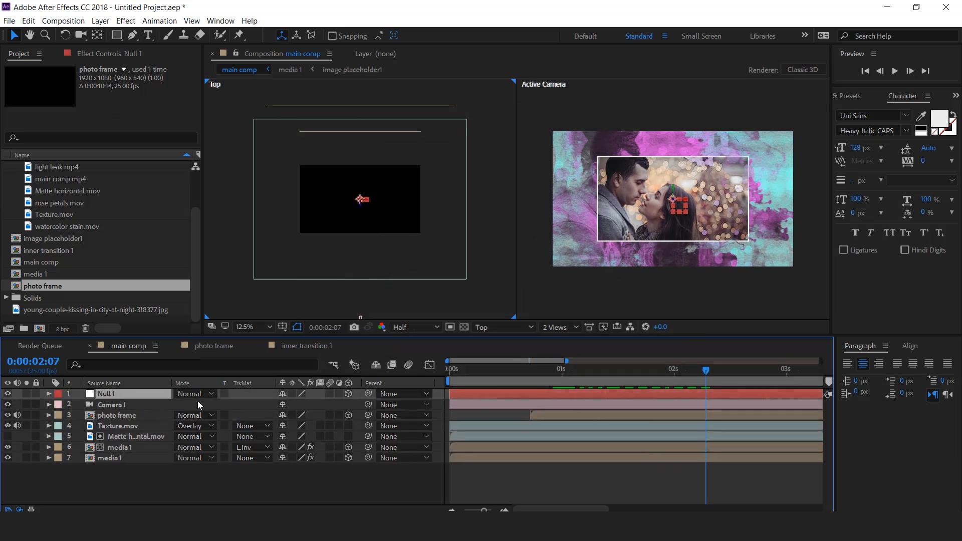
Parent Camera 1 to Null 1 and set the null's Z position to 374
click(114, 406)
drag(370, 407, 116, 395)
key(p)
drag(321, 404, 529, 419)
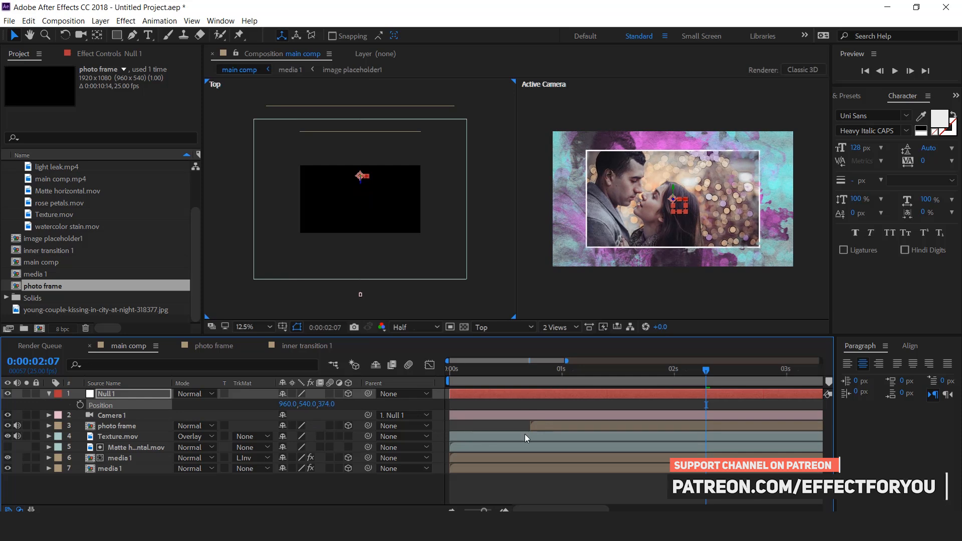
click(49, 394)
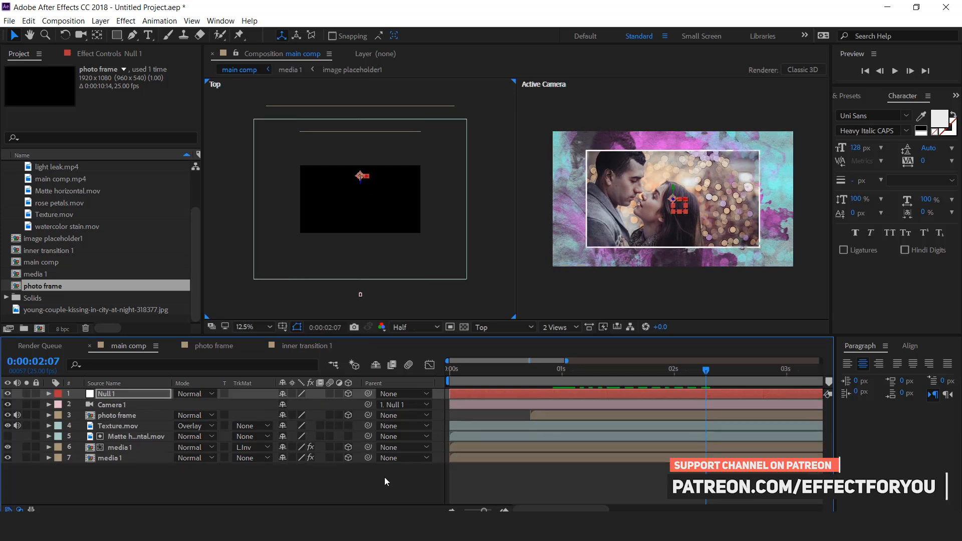
Return to a single Active Camera view and scrub main comp to about 0:00:01:03 to check the frame's reveal
click(559, 327)
click(576, 344)
drag(578, 379, 487, 377)
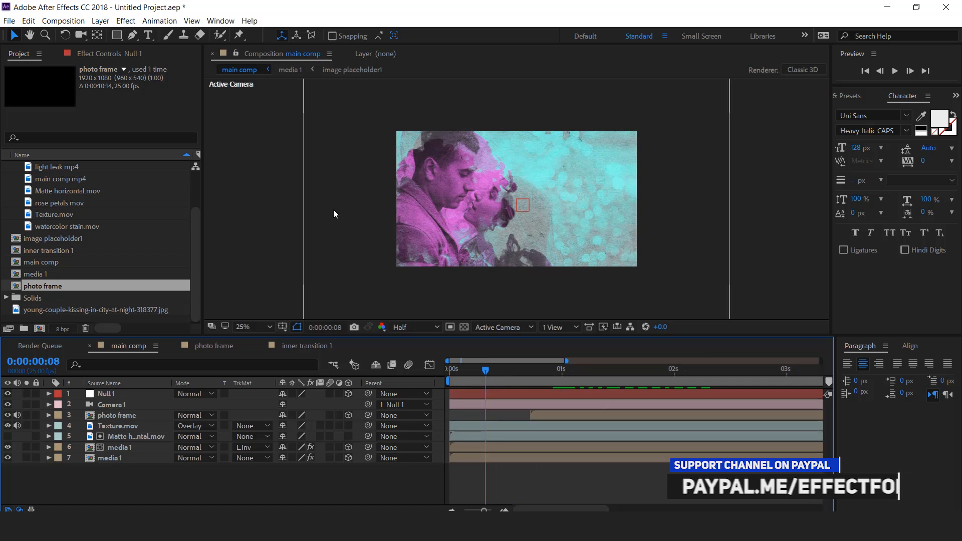
drag(487, 368, 576, 369)
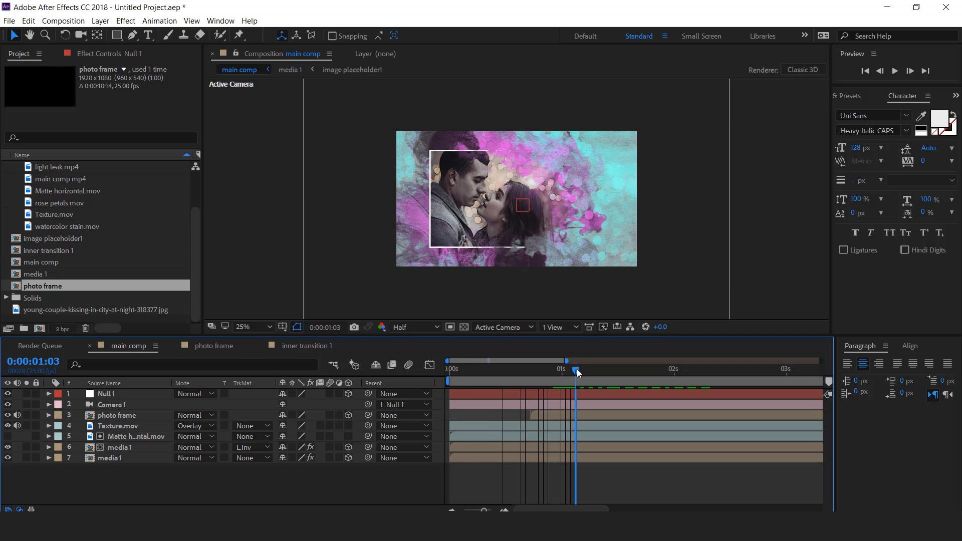
Open inner transition 1 from within photo frame and show its IN mattte transition.mov layer at about 0:00:00:22
click(578, 414)
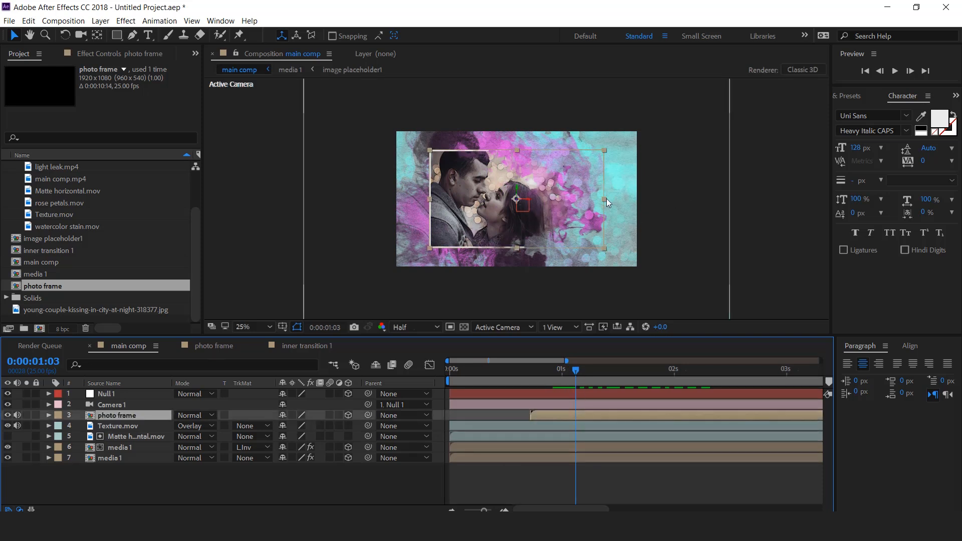
double_click(557, 413)
click(122, 394)
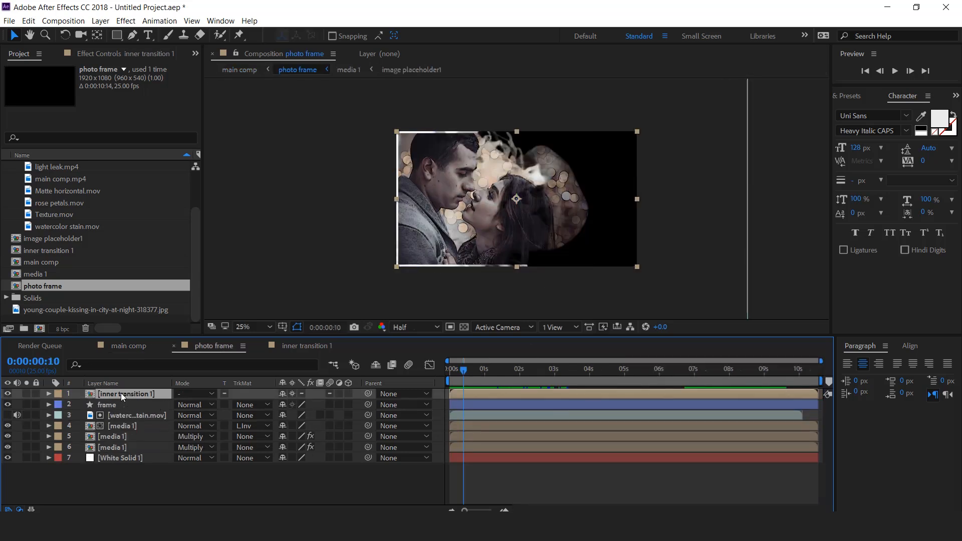
double_click(121, 393)
click(140, 393)
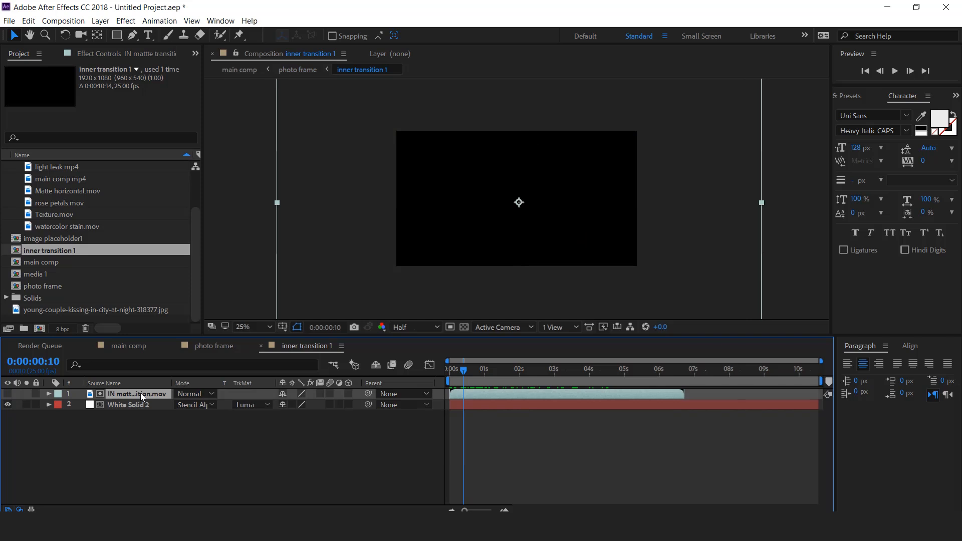
drag(465, 370, 517, 367)
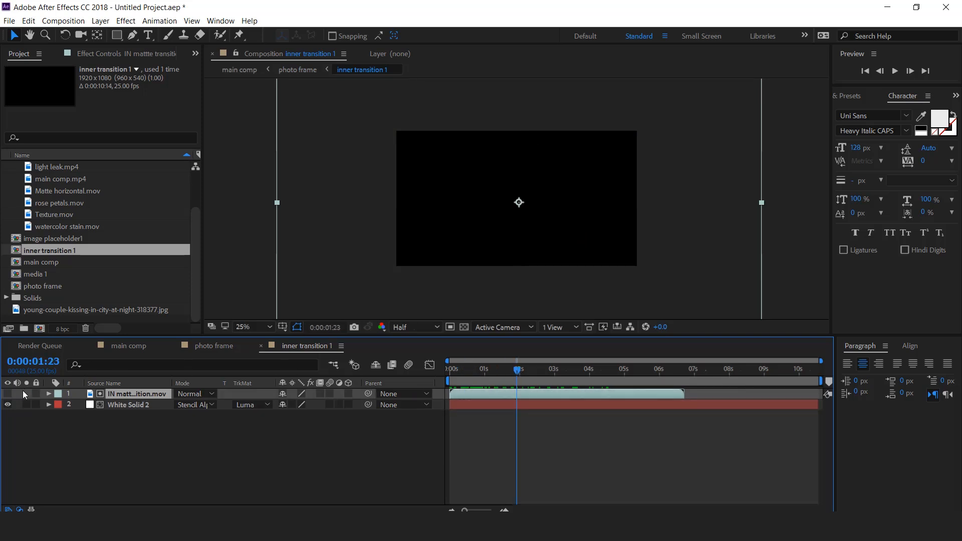
click(7, 395)
drag(527, 374, 481, 371)
key(comma)
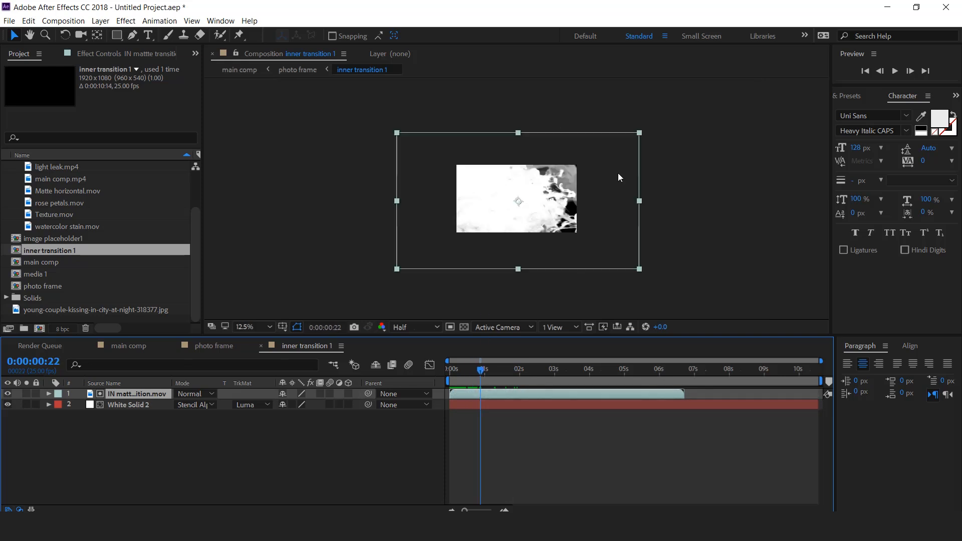
Rotate the IN mattte transition.mov layer about 180 degrees, scrub through it, and hide the layer again
key(w)
drag(621, 197, 398, 202)
drag(485, 369, 589, 386)
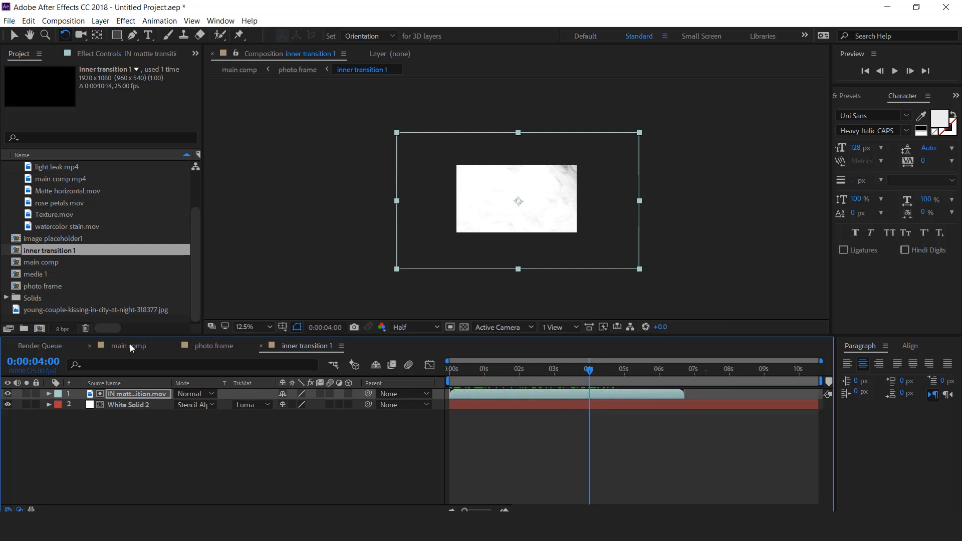
click(8, 394)
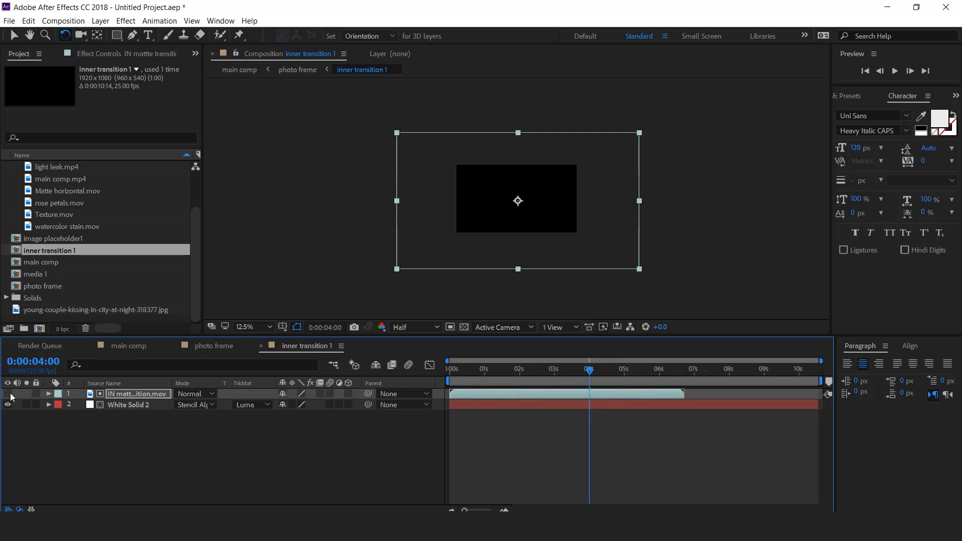
Preview main comp from about 0:00:00:15 and scrub to 0:00:02:06 to check the flipped frame reveal
click(131, 348)
mouse_move(520, 371)
mouse_down()
mouse_move(552, 372)
mouse_move(518, 373)
mouse_up()
key(space)
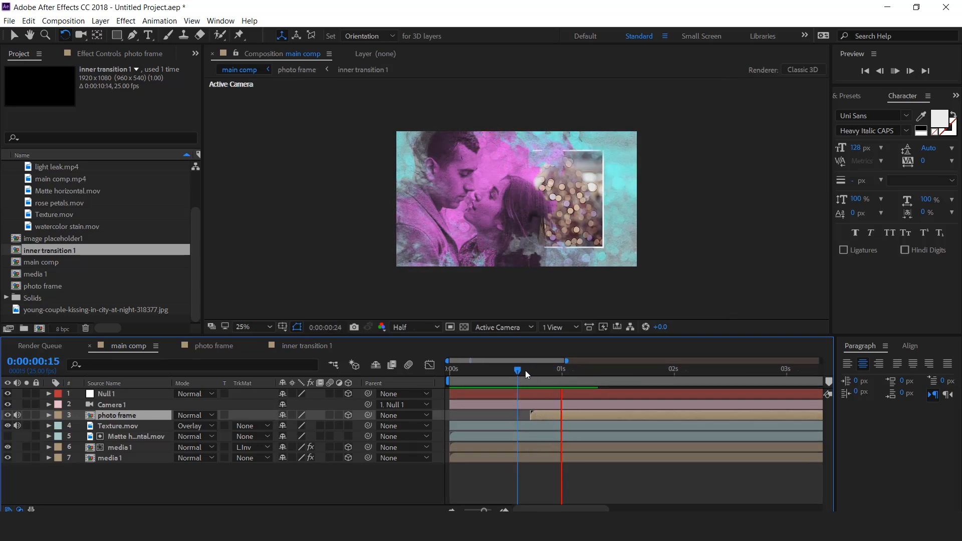
drag(495, 371, 701, 383)
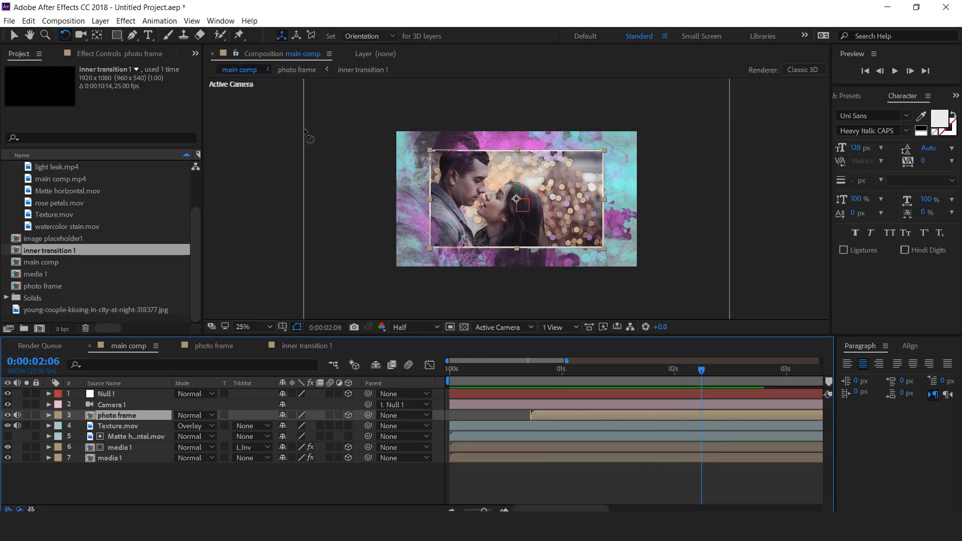
Apply the Drop Shadow effect to the photo frame layer in main comp
click(15, 36)
click(127, 416)
key(ctrl+space)
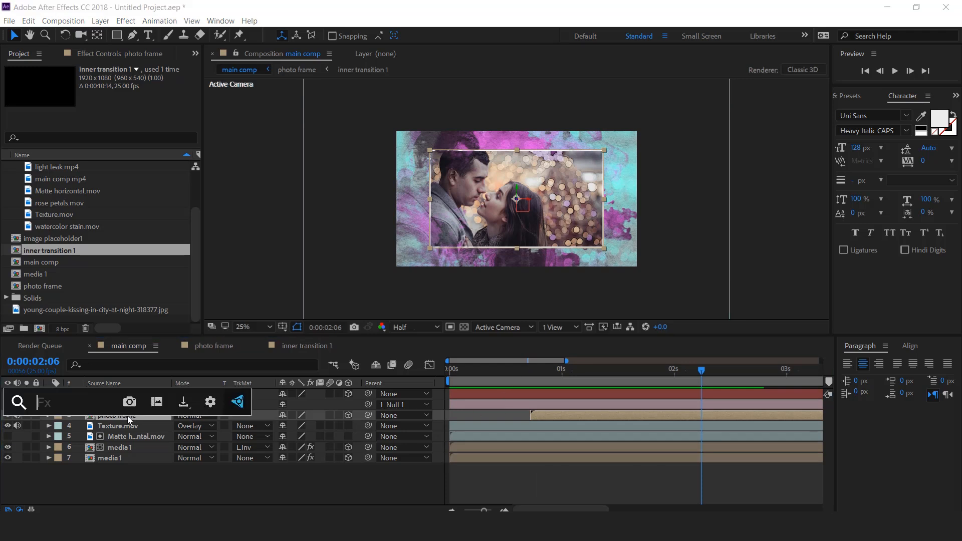
text(drop)
key(Return)
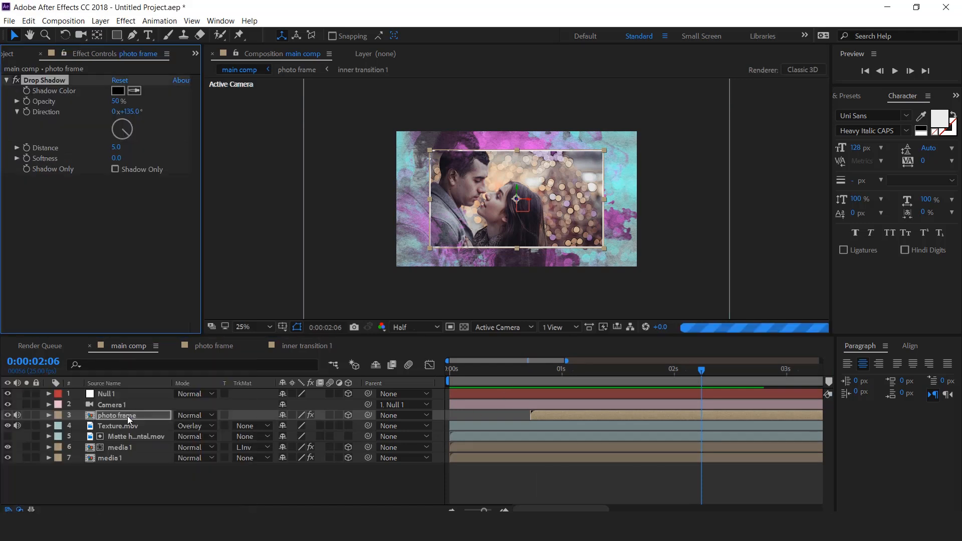
Set the drop shadow's opacity to 80%, distance to 10 and softness to 250
click(119, 101)
text(80)
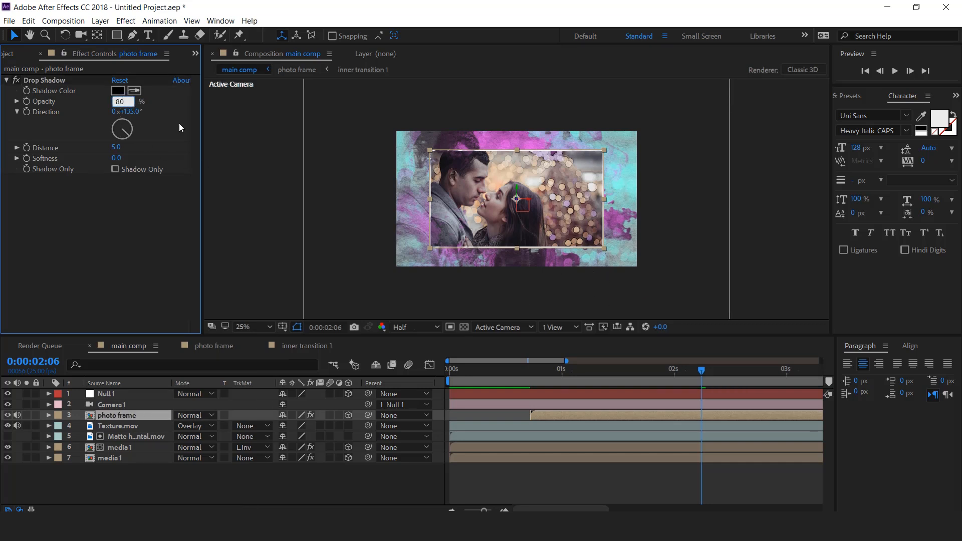
key(Return)
click(115, 147)
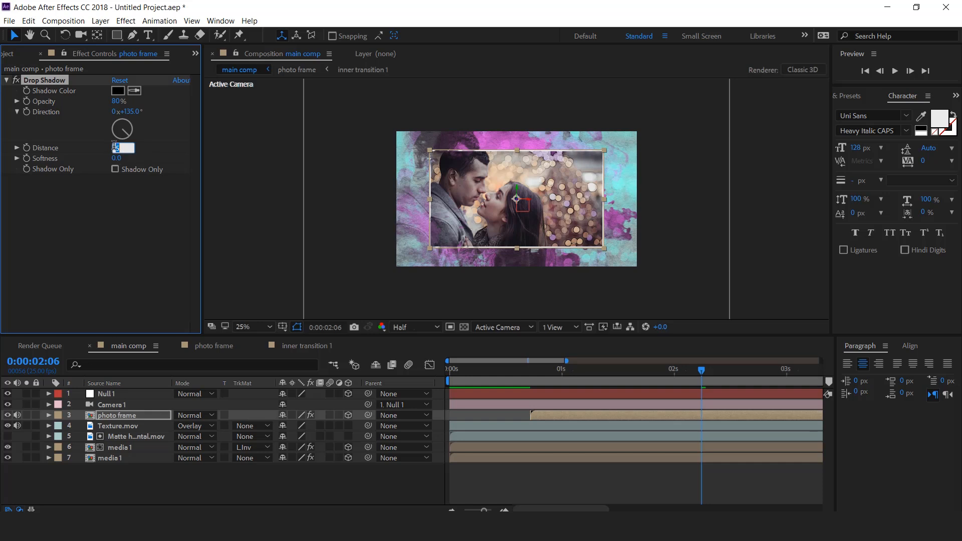
key(Return)
click(116, 158)
text(250)
key(Return)
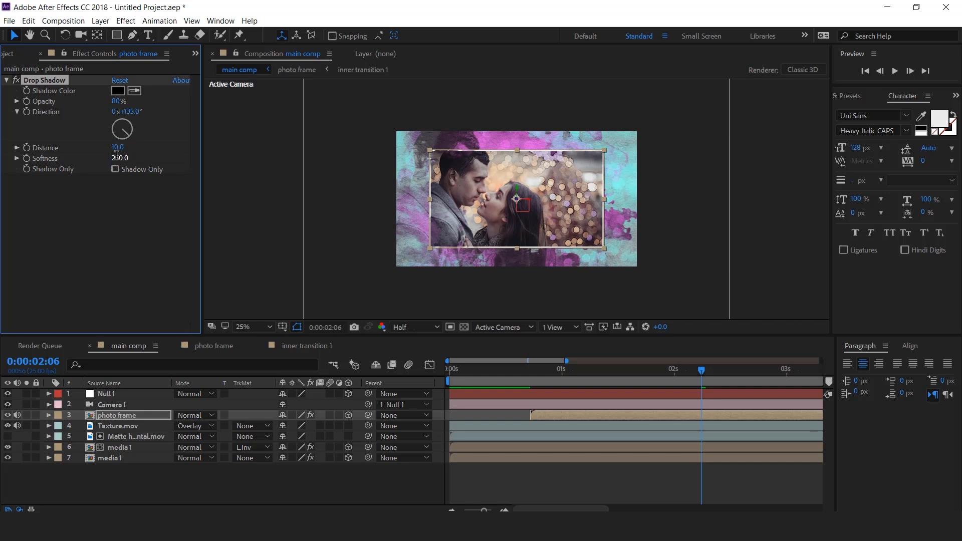
Raise the photo frame's drop shadow opacity to 90% and scrub through main comp to check the shadow
key(period)
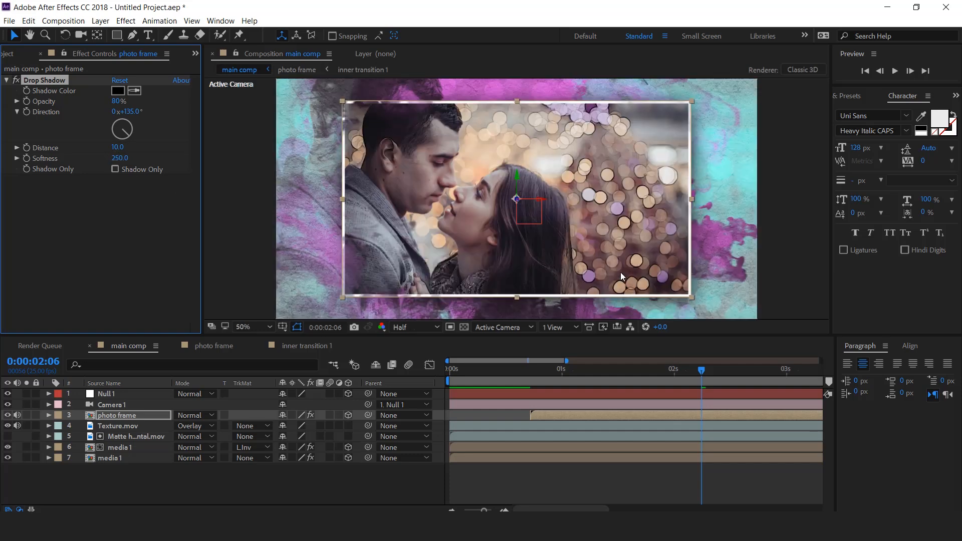
drag(702, 376, 665, 369)
click(118, 101)
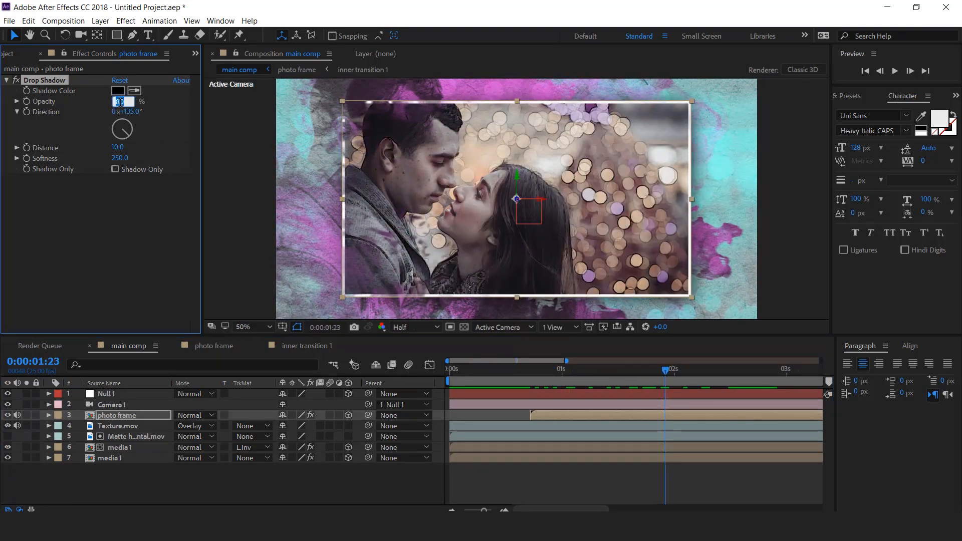
text(90)
key(Return)
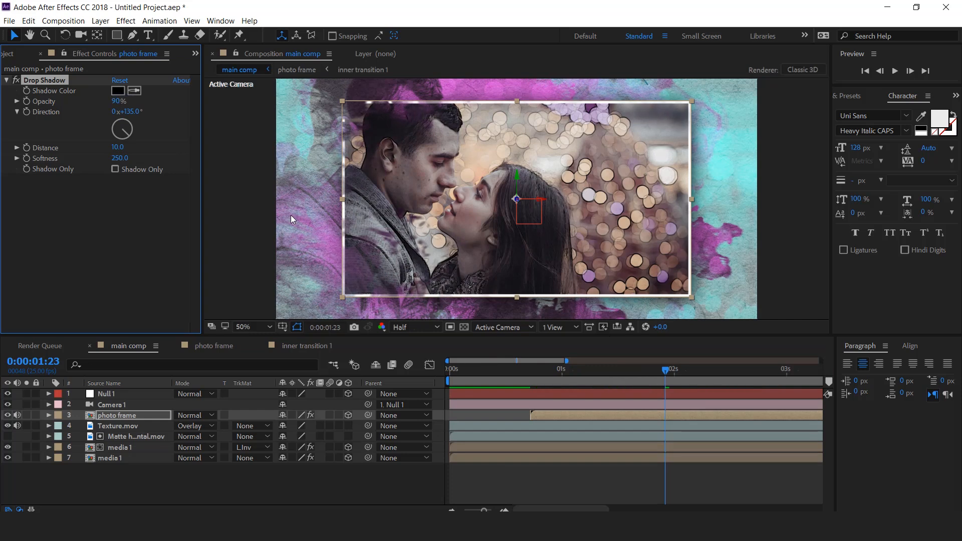
drag(532, 371, 627, 370)
Add rose petals.mov as the top layer of main comp and preview the petals' movement
click(15, 54)
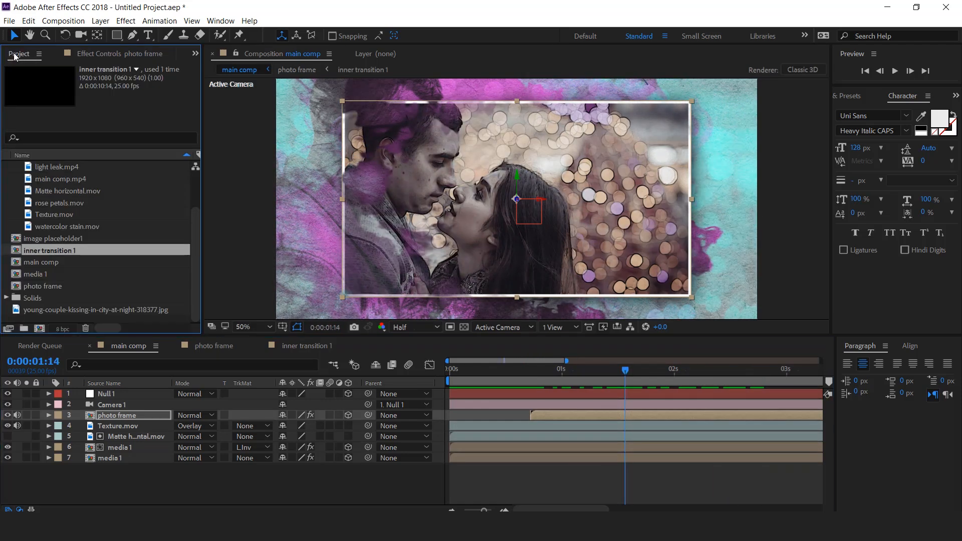
scroll(116, 270, up, 3)
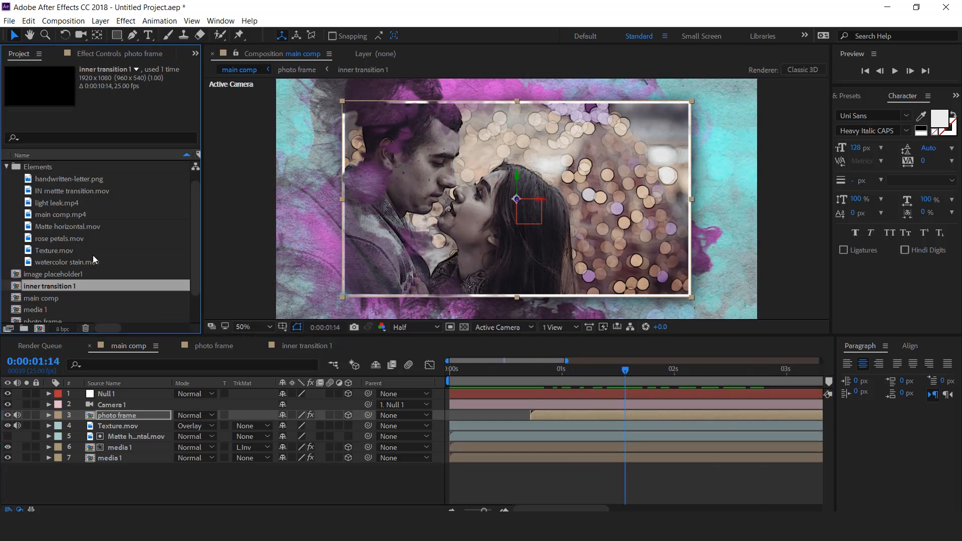
click(62, 240)
drag(67, 256, 142, 389)
scroll(547, 230, down, 2)
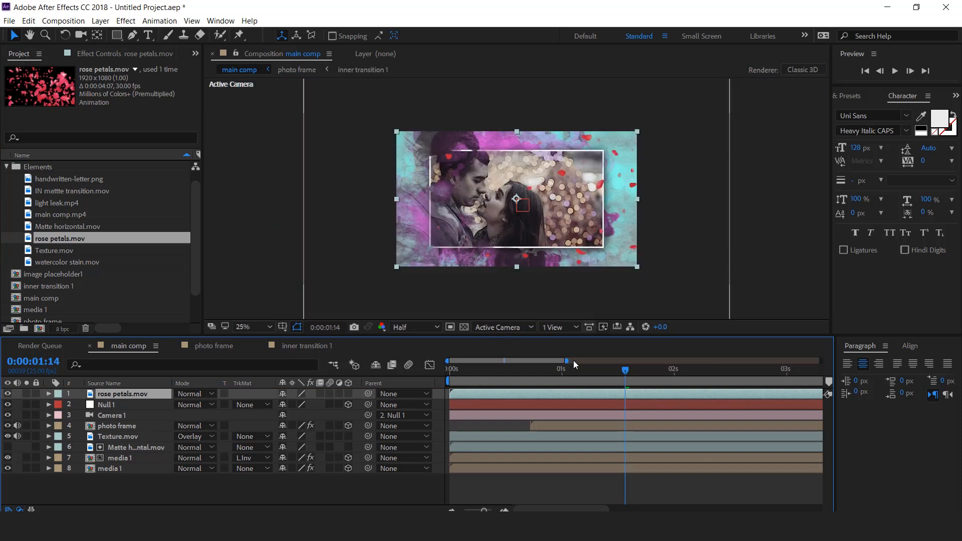
click(453, 372)
key(space)
drag(475, 371, 598, 372)
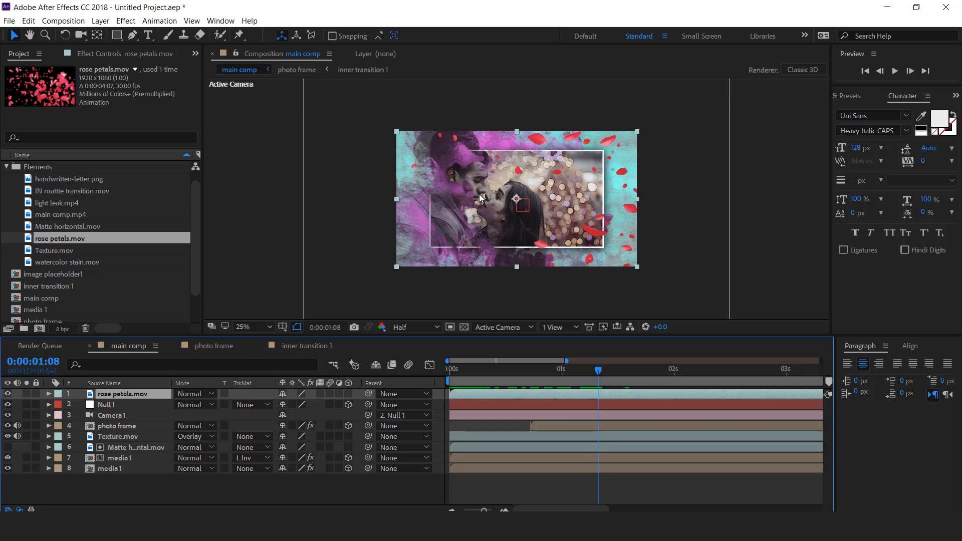
drag(479, 372, 508, 373)
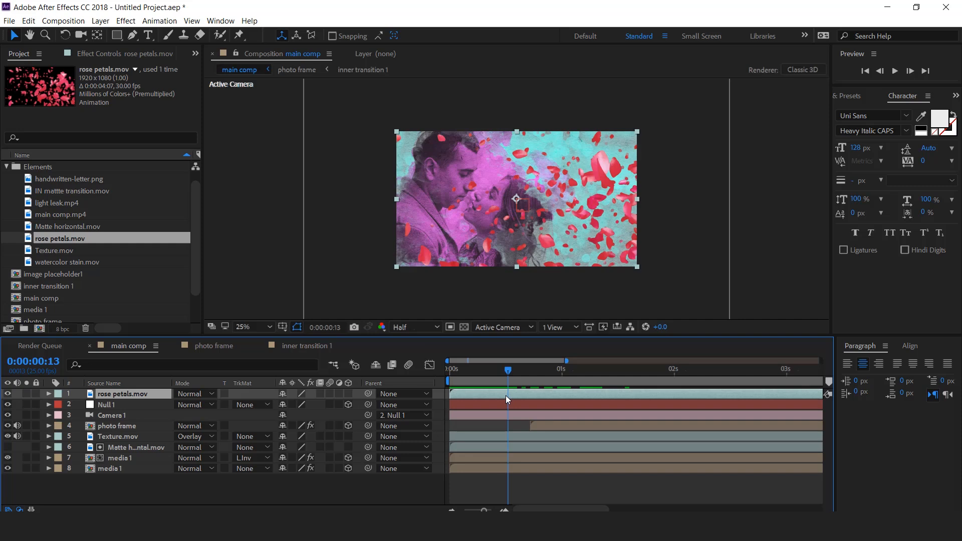
Rotate the rose petals.mov layer about 180 degrees and shift it to start at 0:00:00:18
key(w)
drag(627, 181, 375, 207)
mouse_move(461, 376)
mouse_down()
mouse_move(546, 387)
mouse_move(446, 387)
mouse_move(464, 387)
mouse_up()
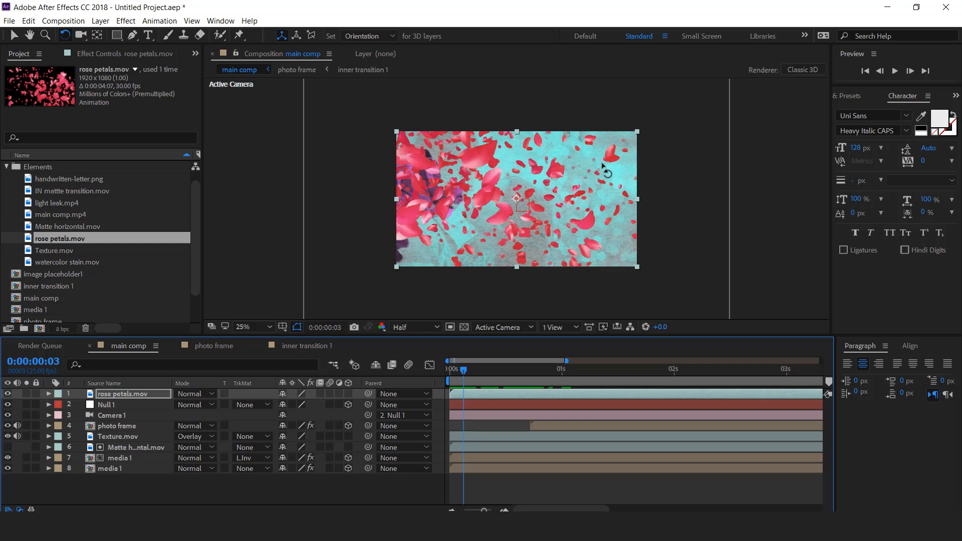
key(v)
drag(468, 393, 558, 394)
click(543, 425)
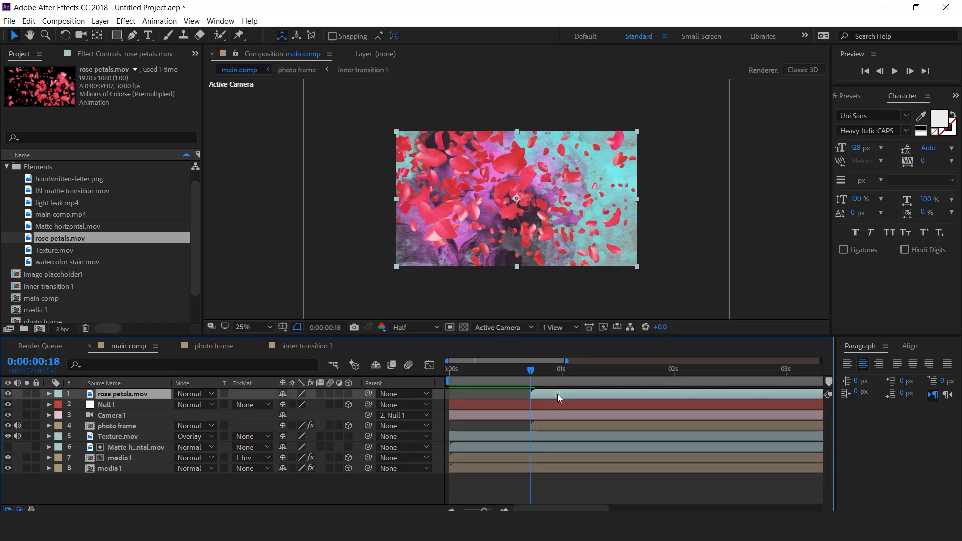
Draw a closed, rounded Pen tool mask on rose petals.mov, enclosing the right part of the frame and extending beyond its edge
click(133, 35)
click(562, 119)
drag(498, 234, 528, 268)
drag(581, 292, 644, 299)
drag(782, 288, 788, 239)
drag(741, 131, 693, 124)
drag(563, 120, 513, 139)
drag(498, 234, 491, 231)
drag(460, 196, 481, 184)
drag(500, 276, 487, 219)
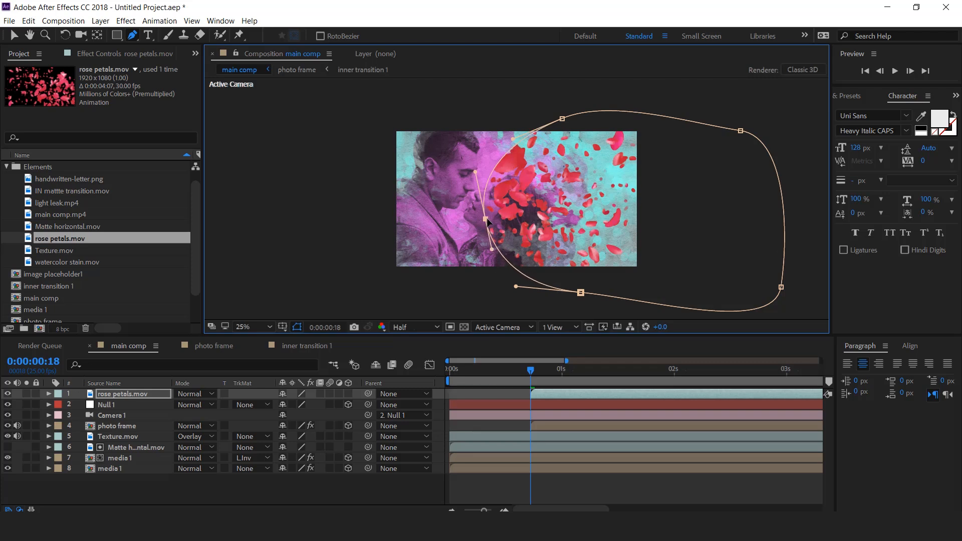
Set the rose petals.mov mask feather to 500 pixels
click(112, 392)
key(m)
key(m)
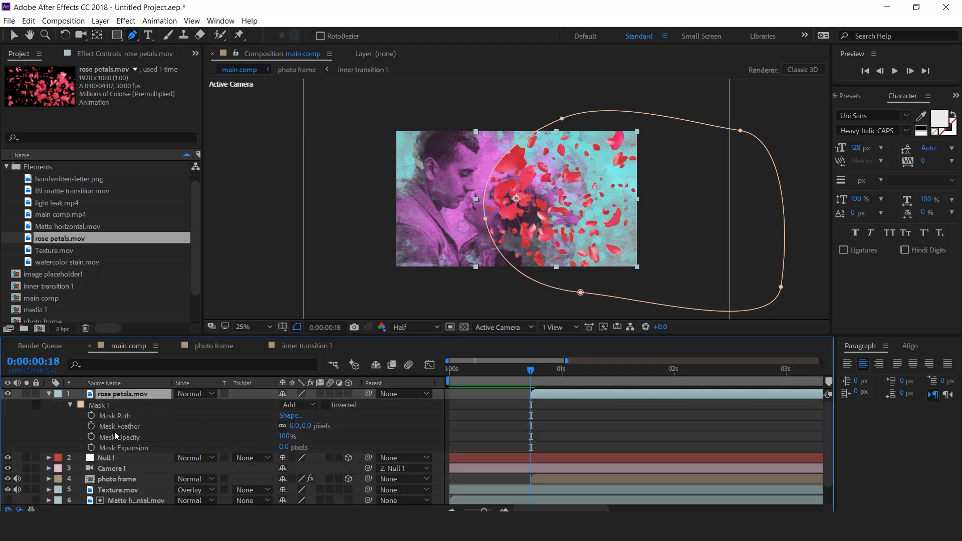
drag(304, 426, 463, 426)
click(315, 427)
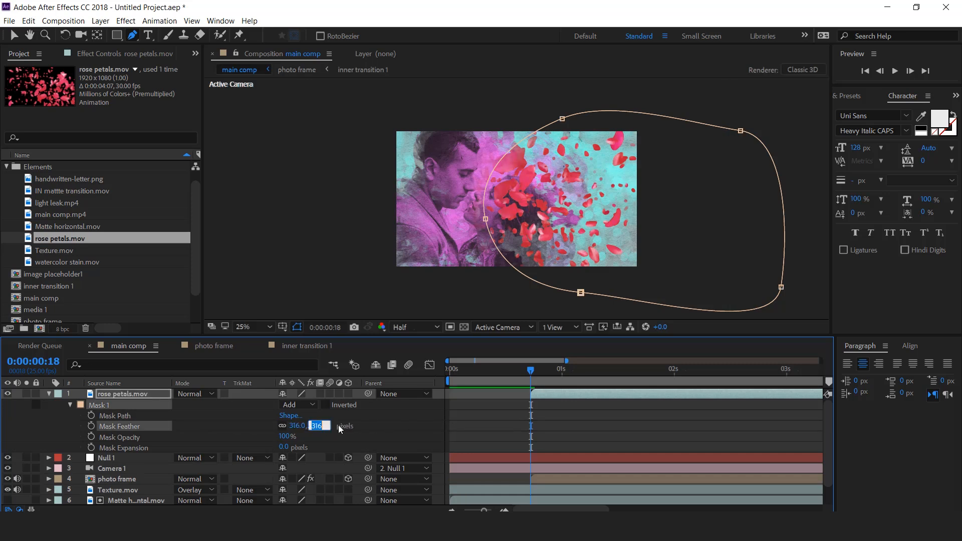
key(Return)
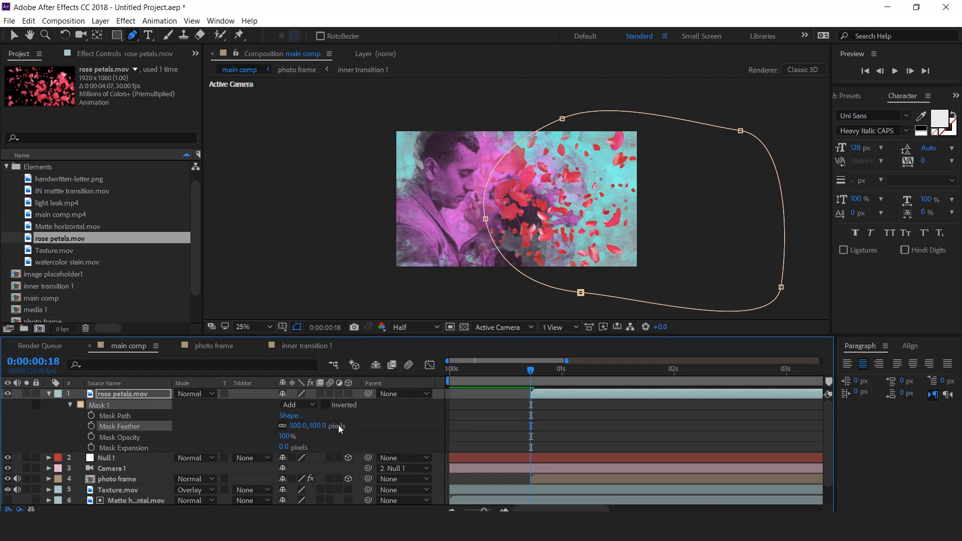
Keyframe the petals' mask path from outside the frame's right edge at 0:00:00:18 to covering the whole frame at 0:00:01:05
key(v)
double_click(581, 293)
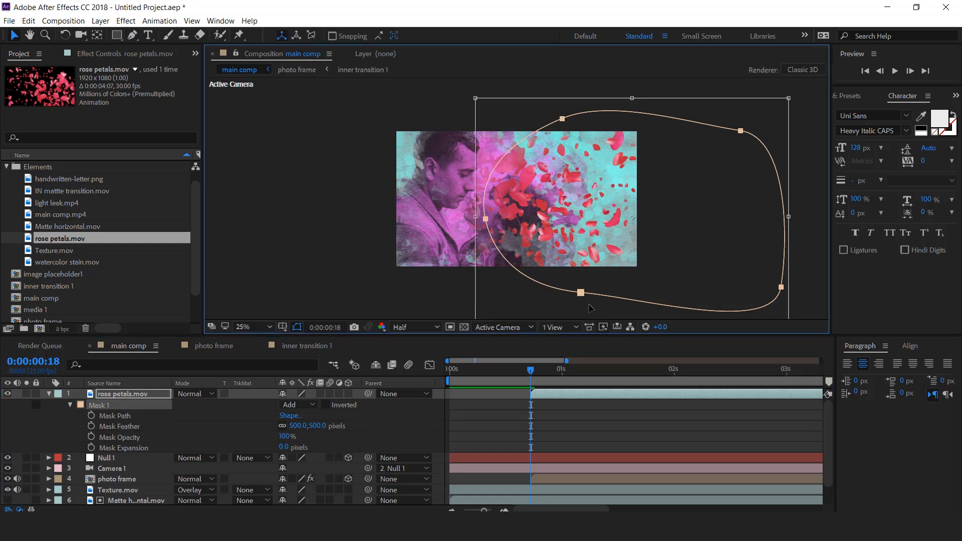
drag(581, 293, 753, 315)
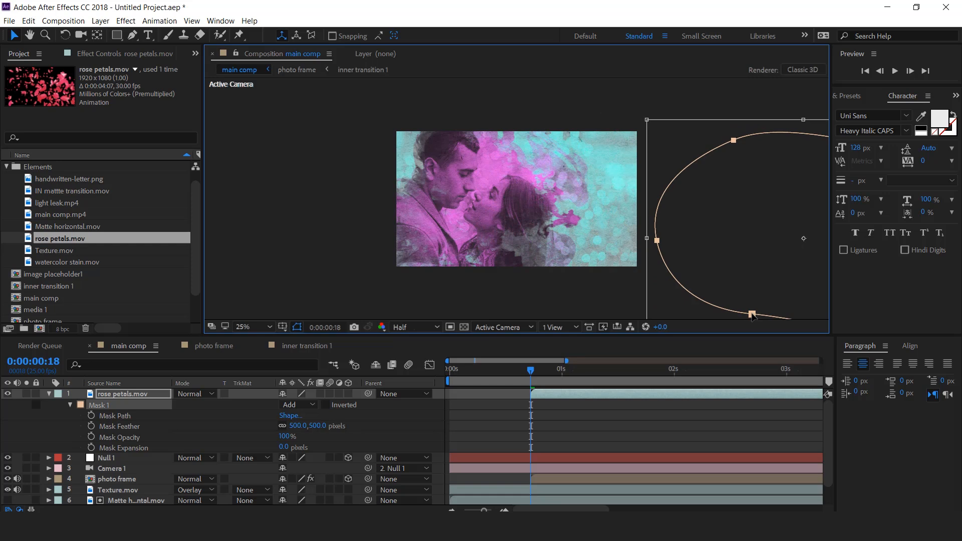
click(91, 416)
drag(532, 374, 584, 381)
drag(751, 317, 475, 278)
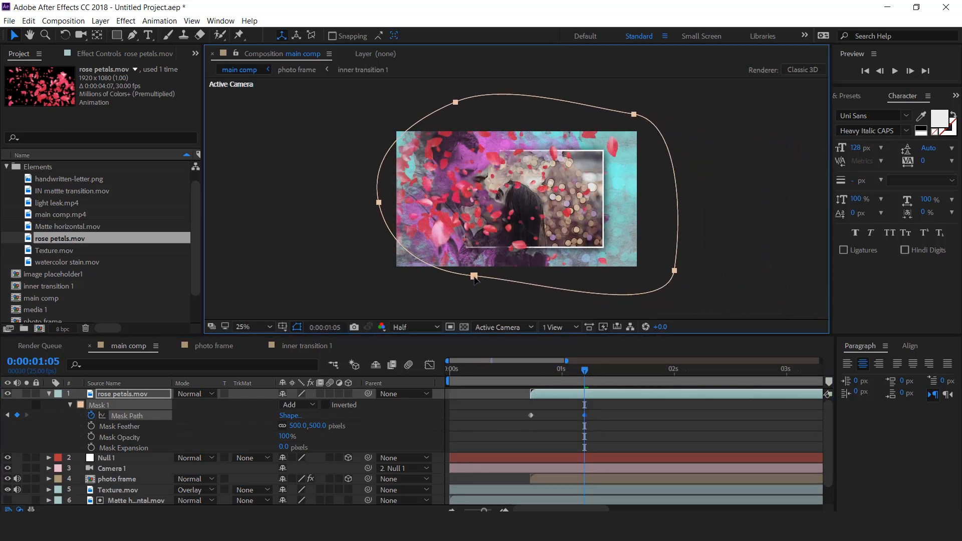
Preview and scrub main comp to check the masked petal reveal, and collapse the rose petals.mov properties
click(623, 425)
click(482, 371)
key(space)
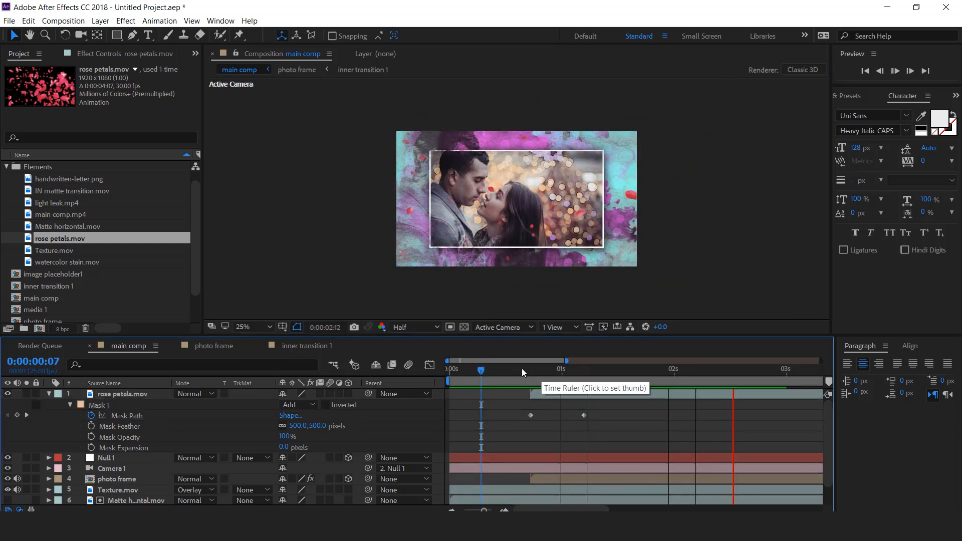
drag(522, 368, 570, 375)
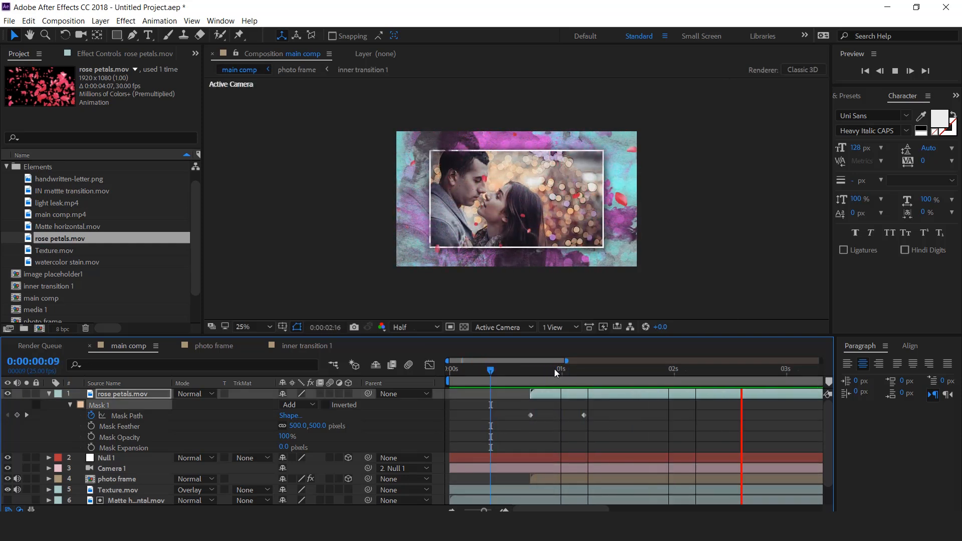
drag(606, 371, 696, 371)
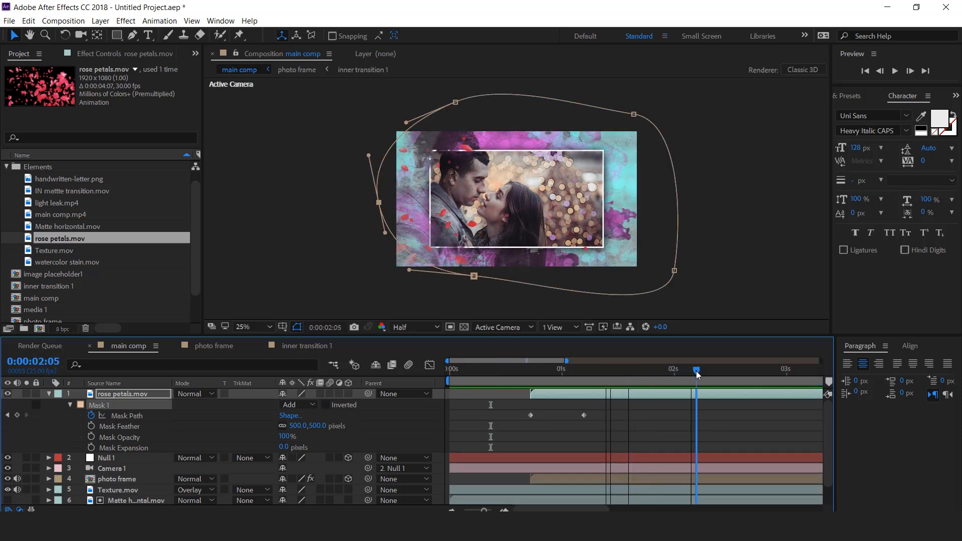
click(48, 394)
drag(510, 372, 603, 372)
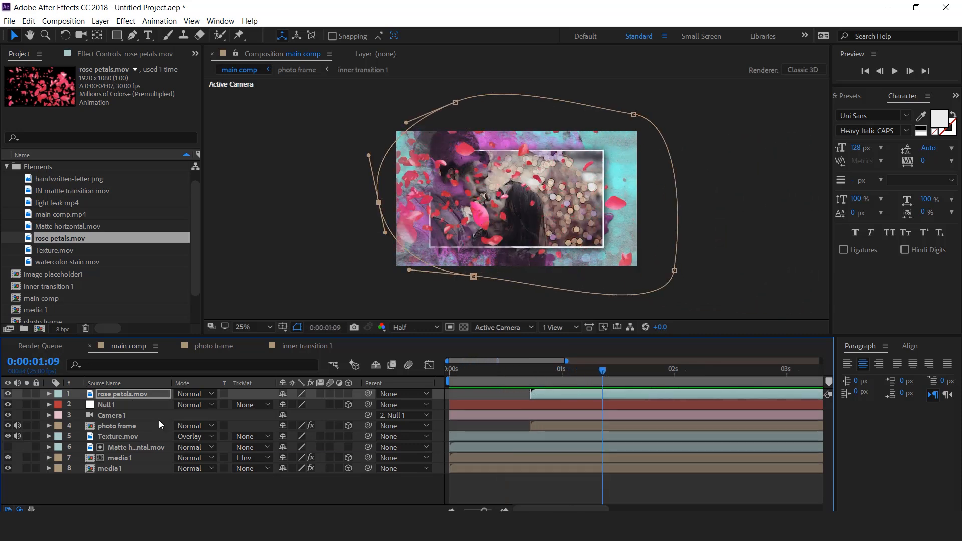
Animate Null 1's position with a keyframe at 0:00:00:00 and a larger X value at about 4.5 seconds
click(524, 401)
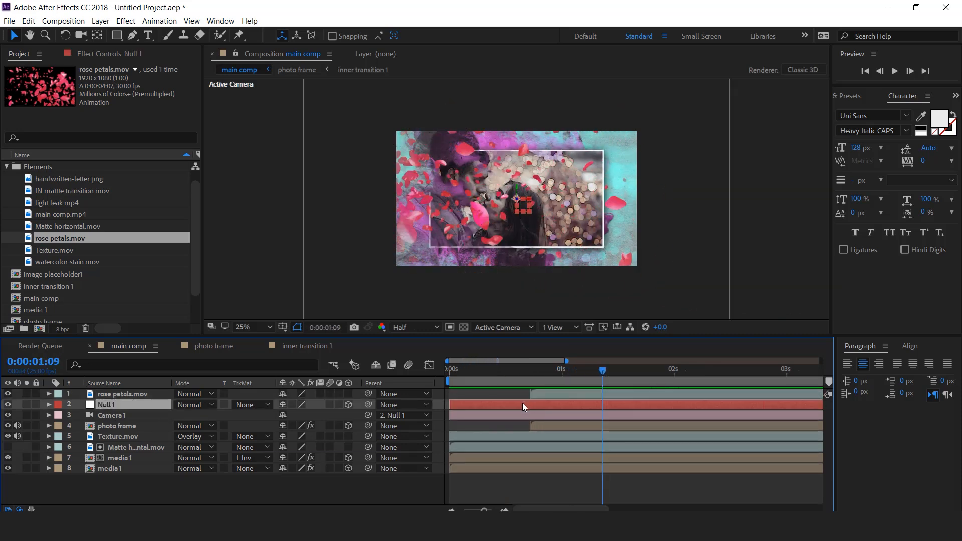
key(p)
key(Home)
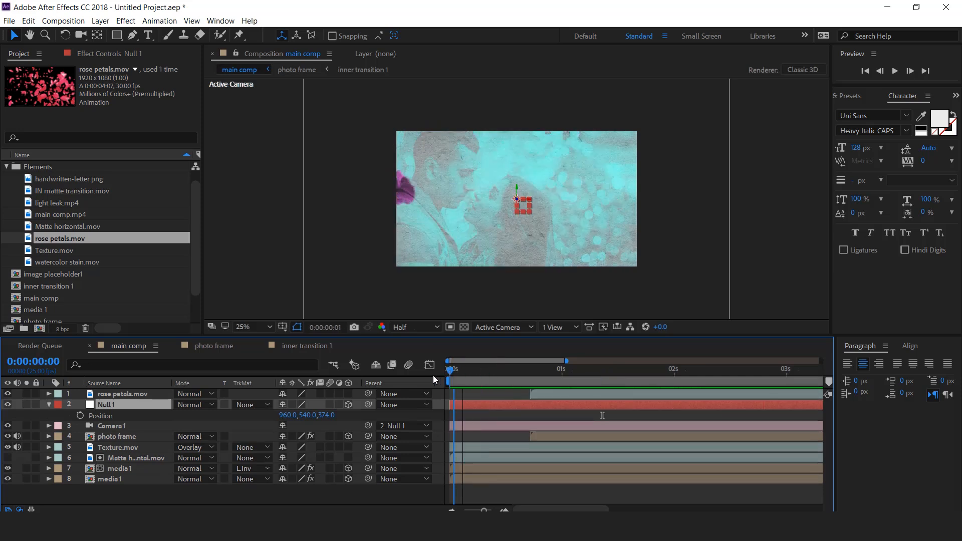
click(80, 416)
drag(453, 370, 700, 371)
scroll(676, 431, down, 3)
drag(547, 372, 637, 371)
drag(288, 415, 407, 417)
drag(503, 372, 383, 384)
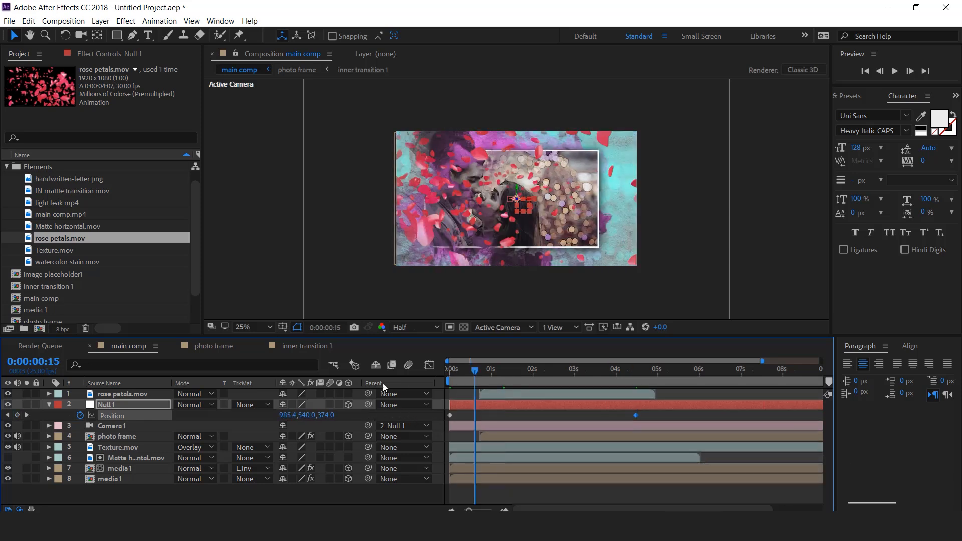
Move Null 1's second position keyframe to about 5.5 seconds and preview the slower camera move
key(space)
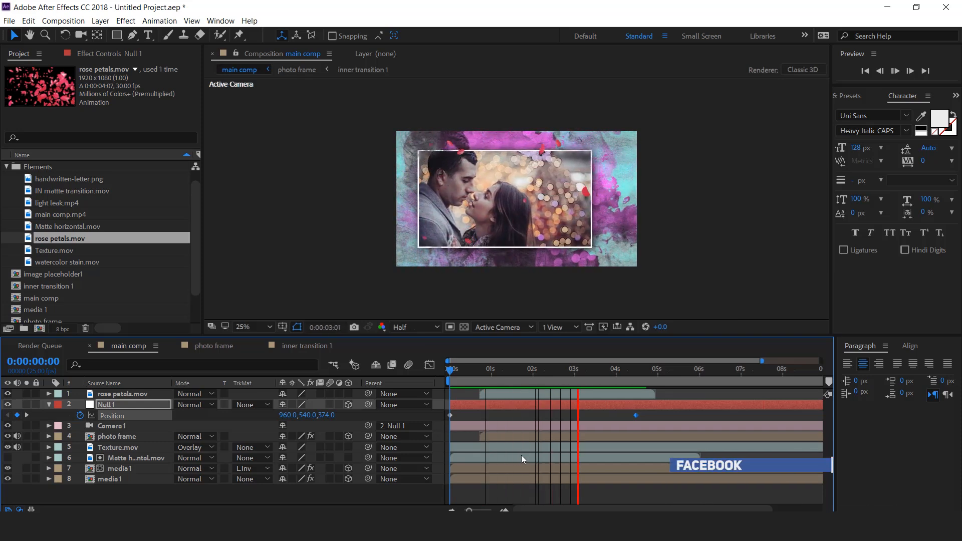
click(633, 373)
drag(635, 415, 678, 414)
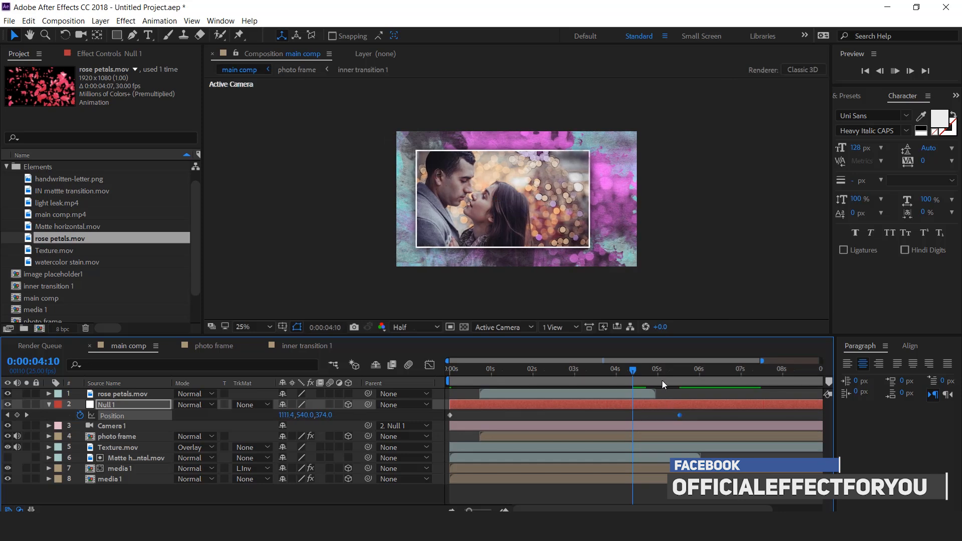
key(space)
drag(615, 372, 429, 393)
key(space)
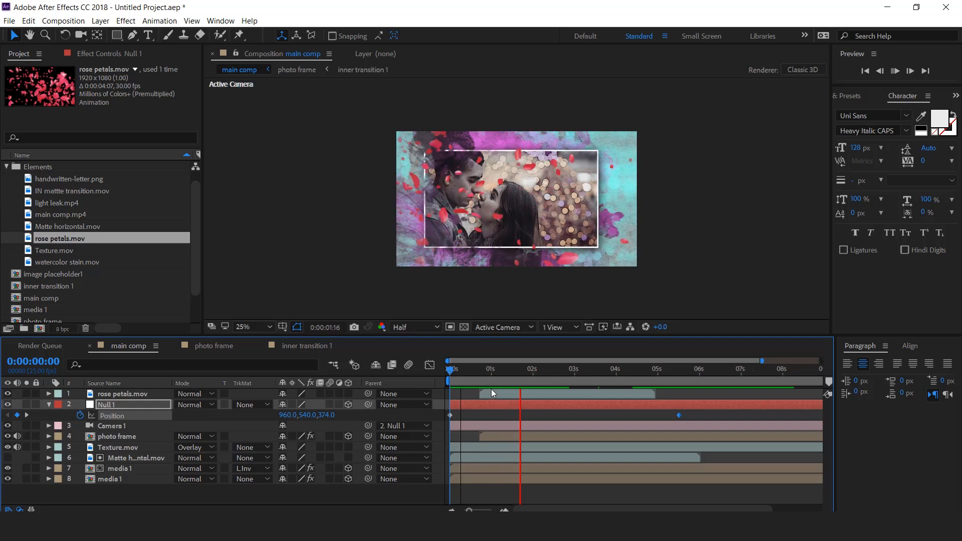
drag(564, 372, 531, 385)
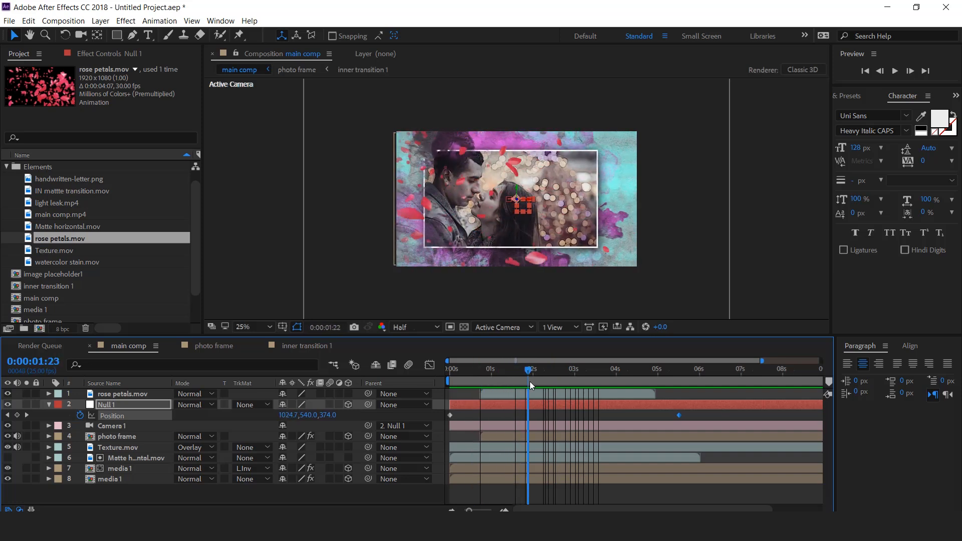
Shift the watercolor stain.mov matte in the photo frame comp to start at about 0.5 seconds, and preview it in main comp
double_click(519, 435)
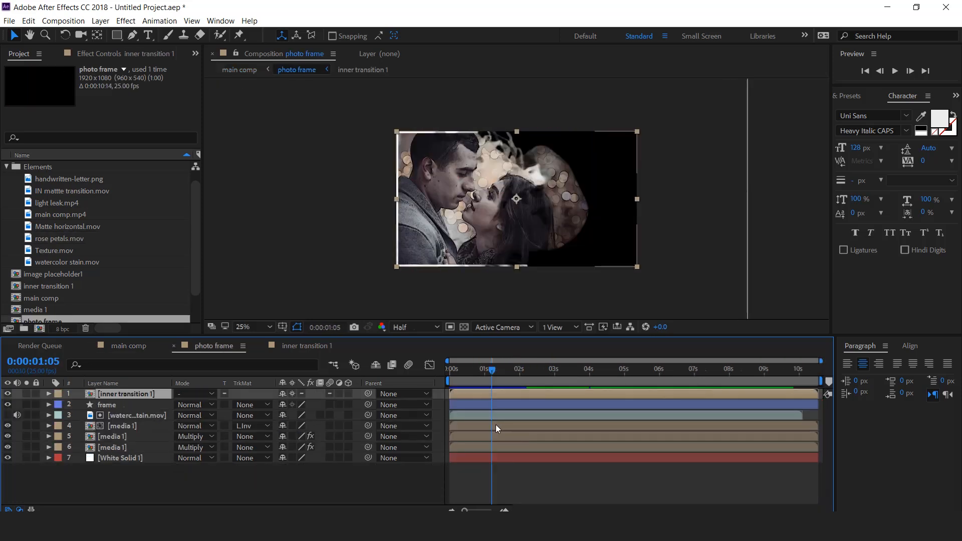
click(161, 418)
drag(479, 416, 506, 415)
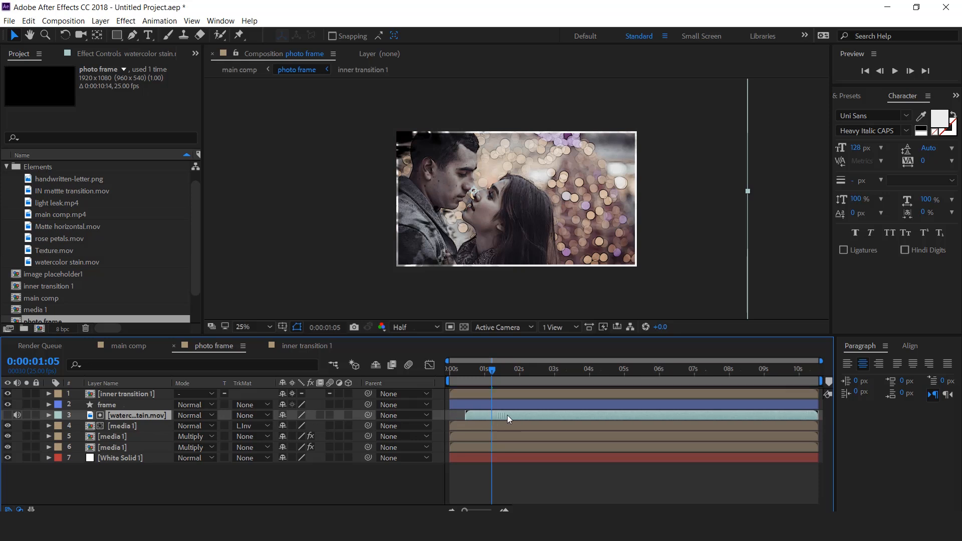
click(129, 347)
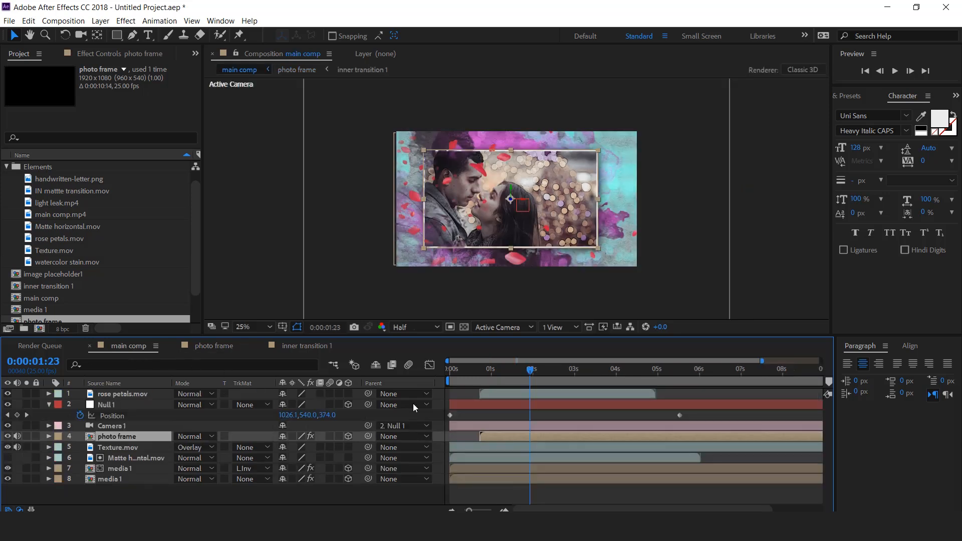
key(space)
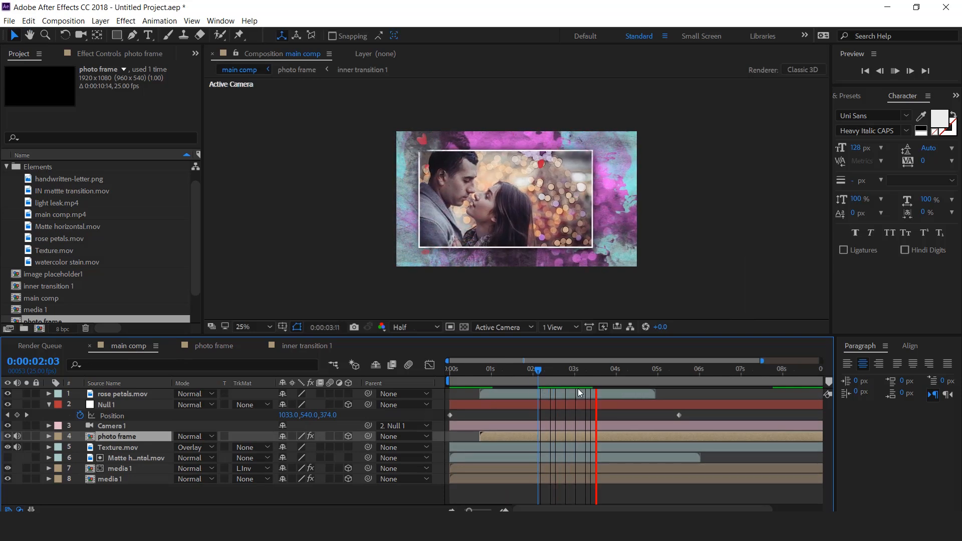
key(space)
key(Home)
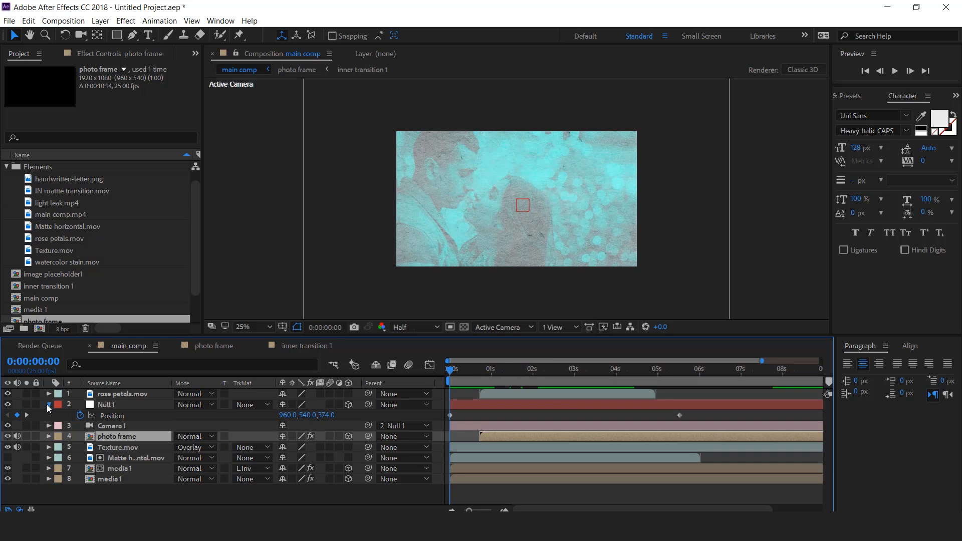
Add handwritten-letter.png as the uppermost layer of main comp and lower its opacity to 20%
click(49, 405)
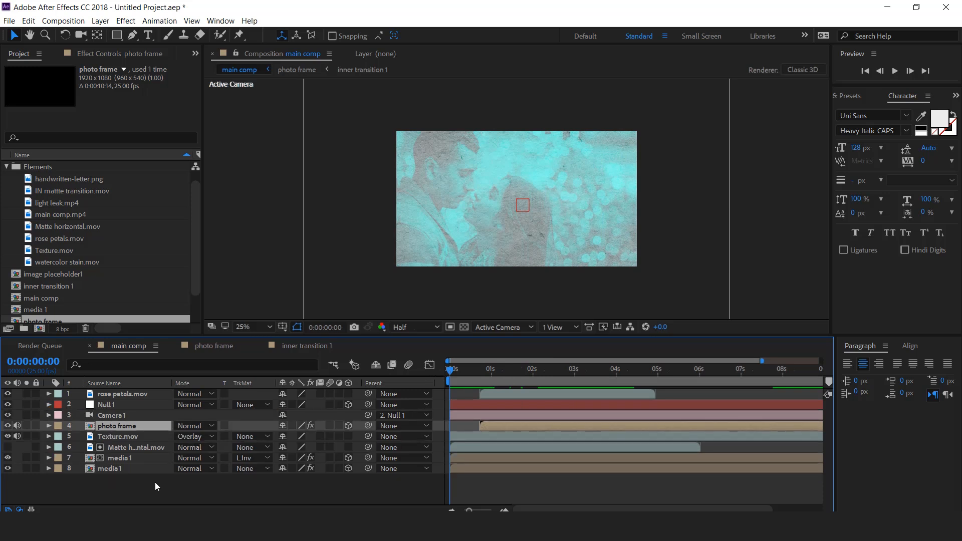
click(203, 491)
click(39, 179)
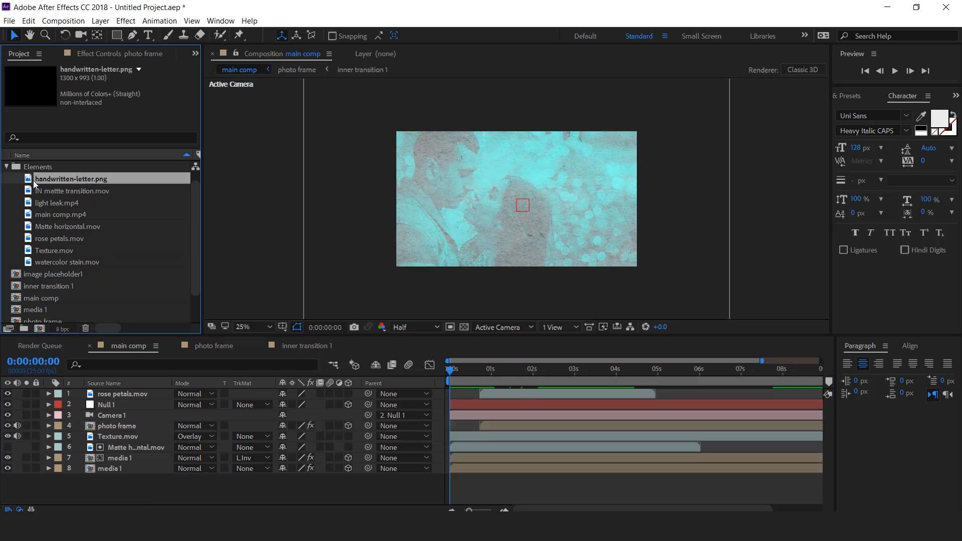
mouse_move(39, 178)
mouse_down()
mouse_move(75, 183)
mouse_move(142, 394)
mouse_move(151, 395)
mouse_up()
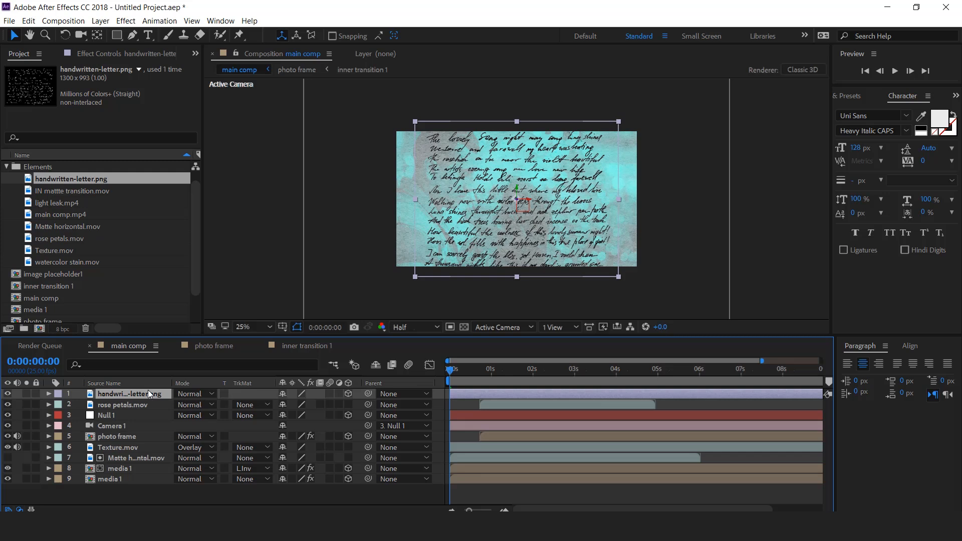
key(t)
drag(288, 408, 234, 405)
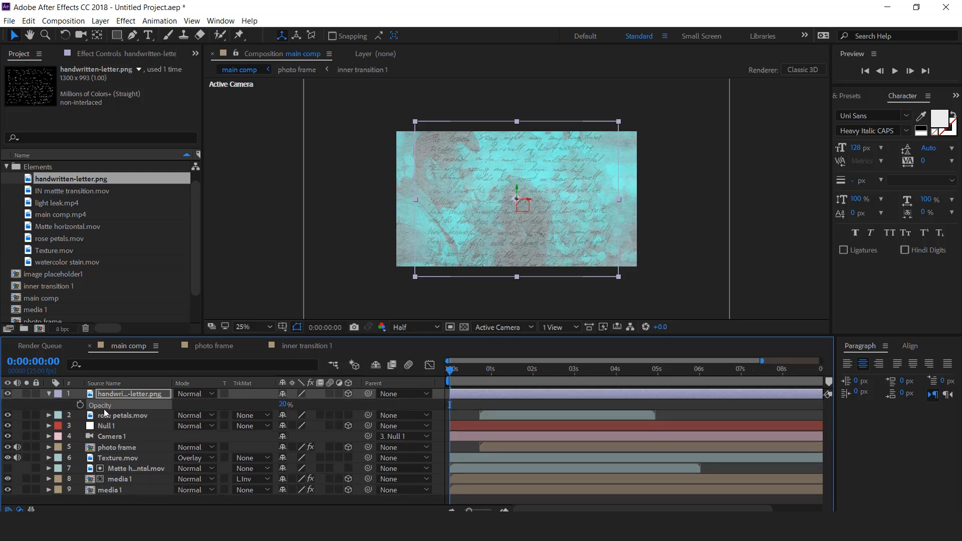
key(t)
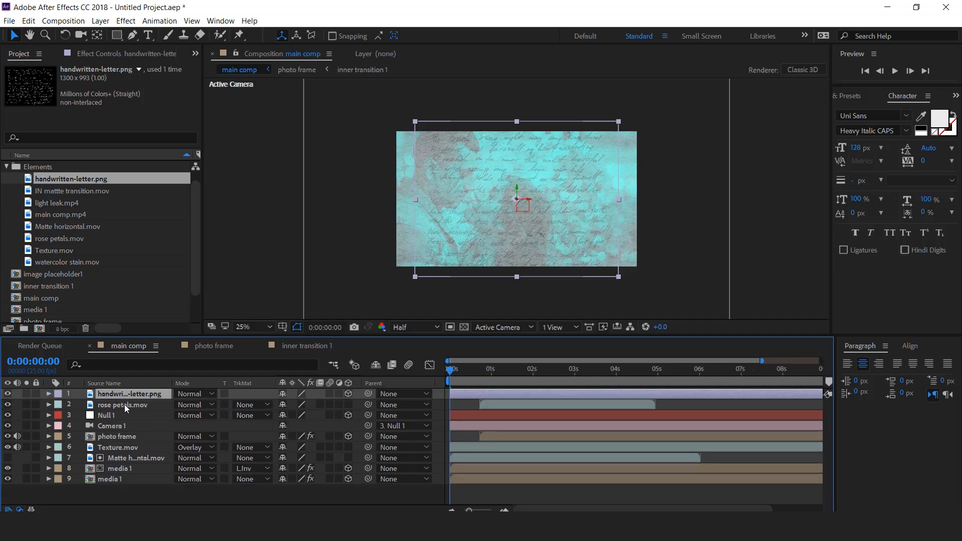
Using a two-view horizontal layout, push the letter back in depth near the photo frame and place it at the photo's upper-left corner
click(572, 329)
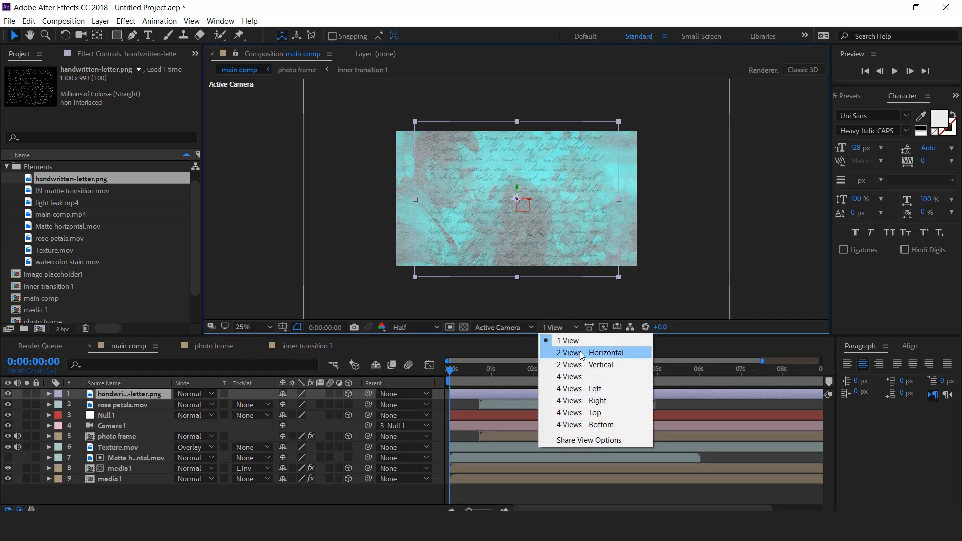
click(581, 354)
drag(359, 205, 360, 137)
drag(467, 373, 564, 380)
click(724, 244)
drag(672, 213, 605, 187)
Duplicate the handwritten letter layer and place the copy over the photo frame's lower-right corner
click(125, 395)
key(ctrl+d)
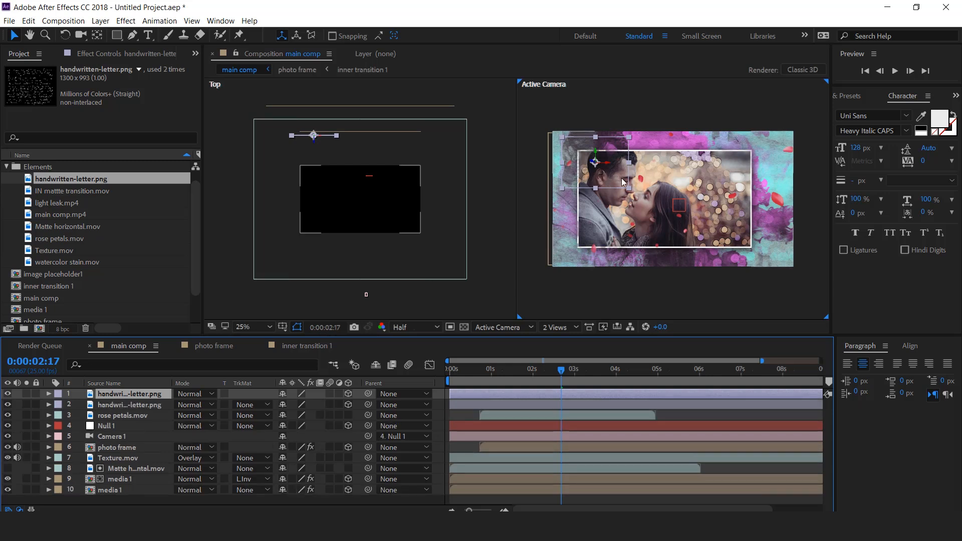
drag(622, 172, 753, 240)
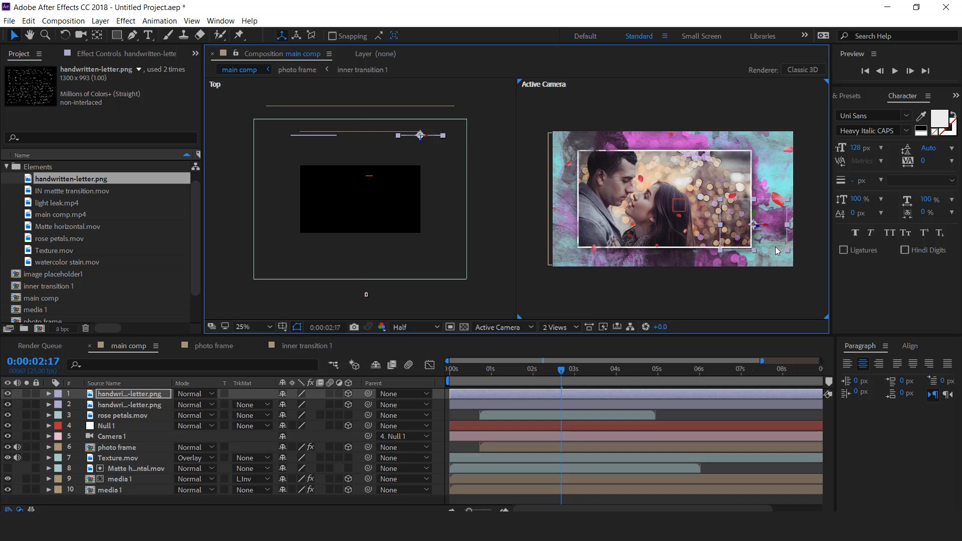
key(period)
key(comma)
Return to a single view and set the opacity of both handwritten letter layers to 30%
shift+click(501, 405)
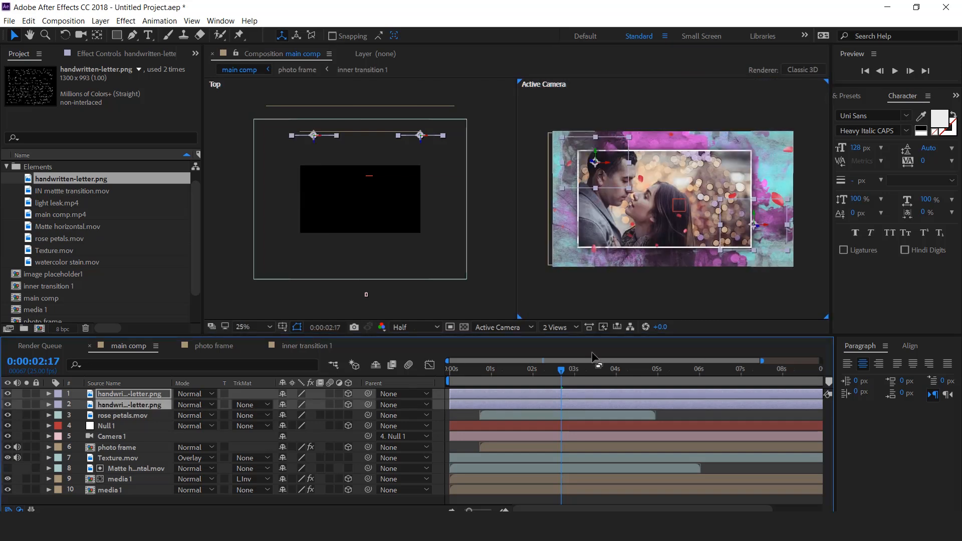
click(557, 327)
click(574, 341)
key(period)
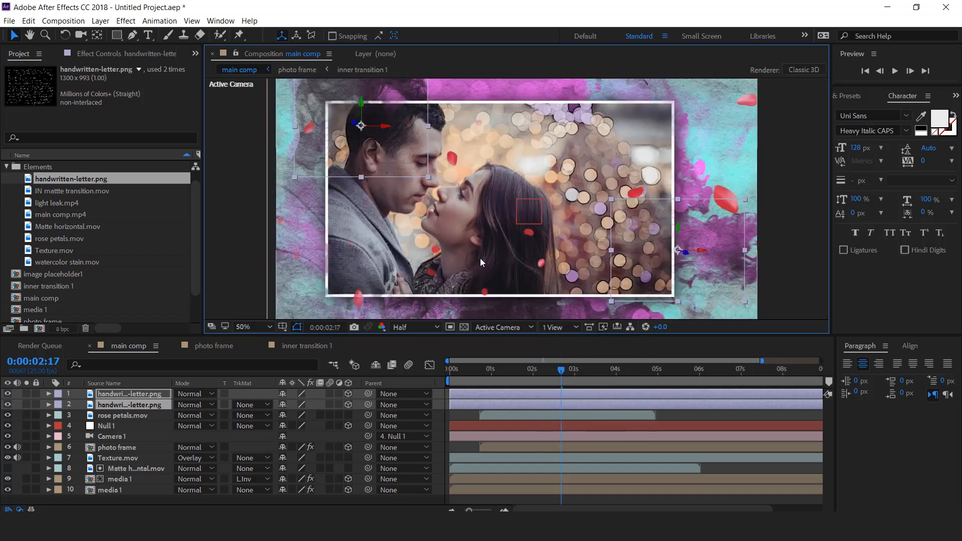
key(t)
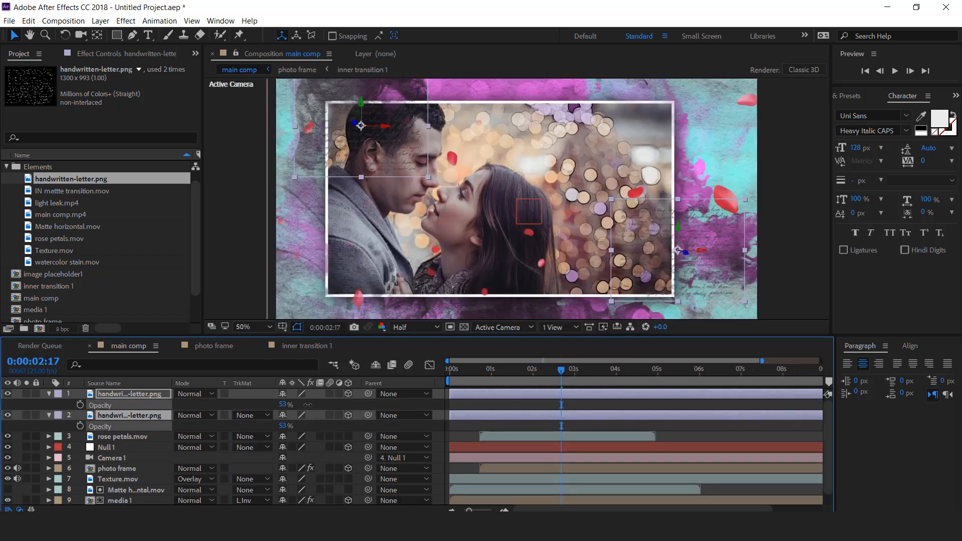
click(286, 404)
text(30)
key(Return)
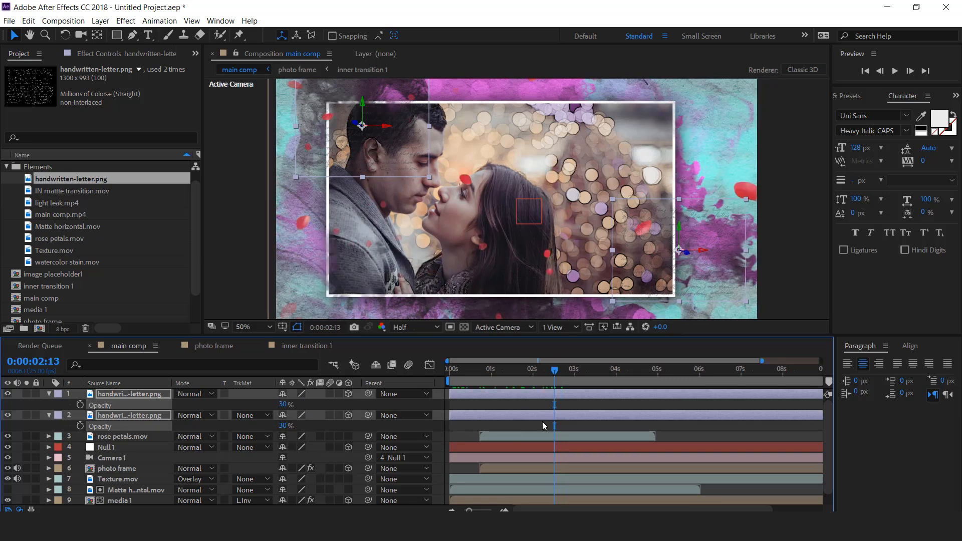
Set the scale of both handwritten letter layers to 35%
key(s)
drag(327, 405, 318, 404)
click(328, 405)
text(35)
key(Return)
Shift the two letter layers outward past the photo's lower-right and upper-left corners, and collapse their properties
click(521, 392)
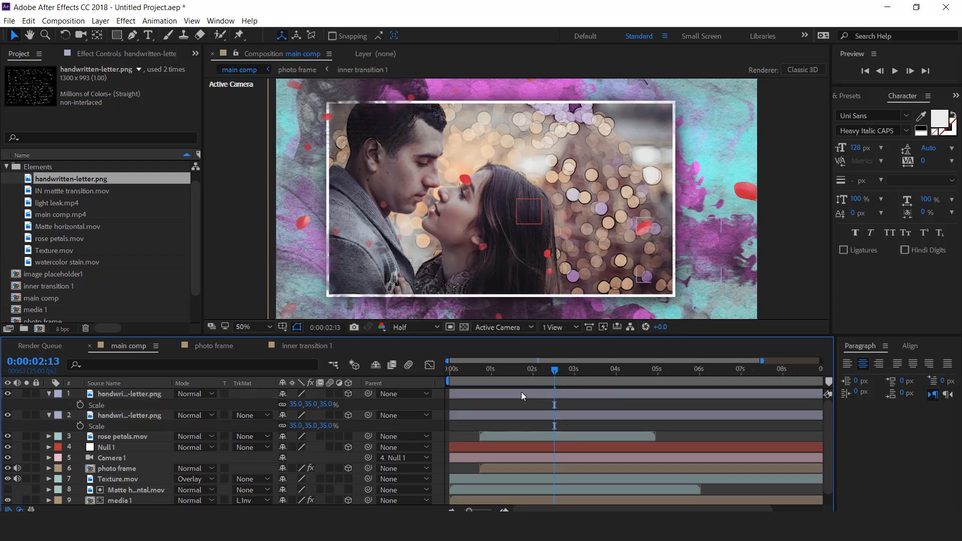
drag(696, 269, 719, 294)
click(480, 416)
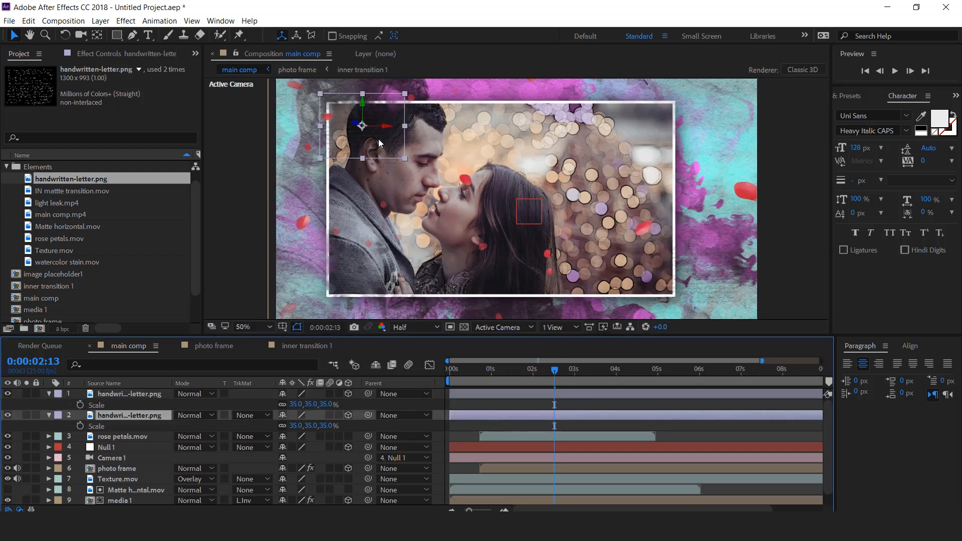
click(49, 415)
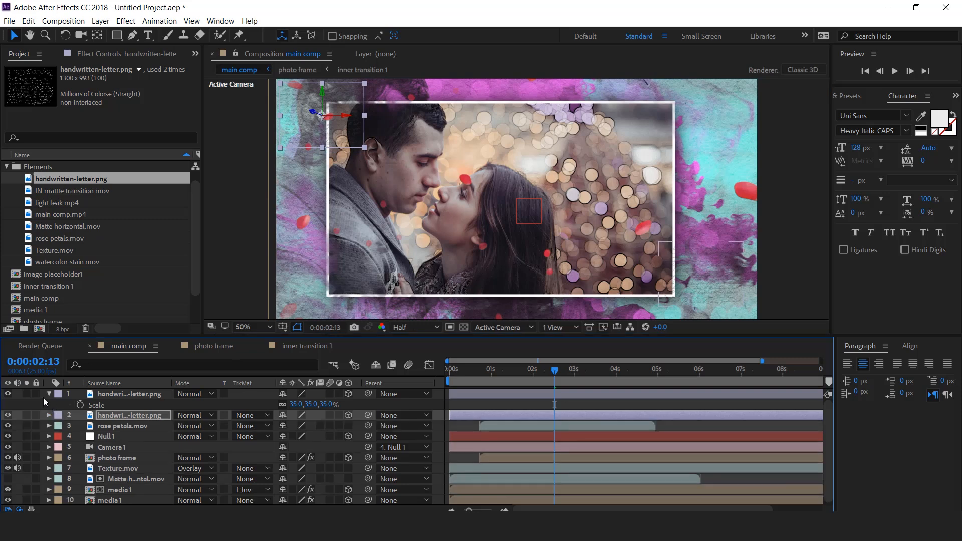
click(49, 394)
key(comma)
Add light leak.mp4 above all layers with the Add blending mode and 20% opacity
click(53, 205)
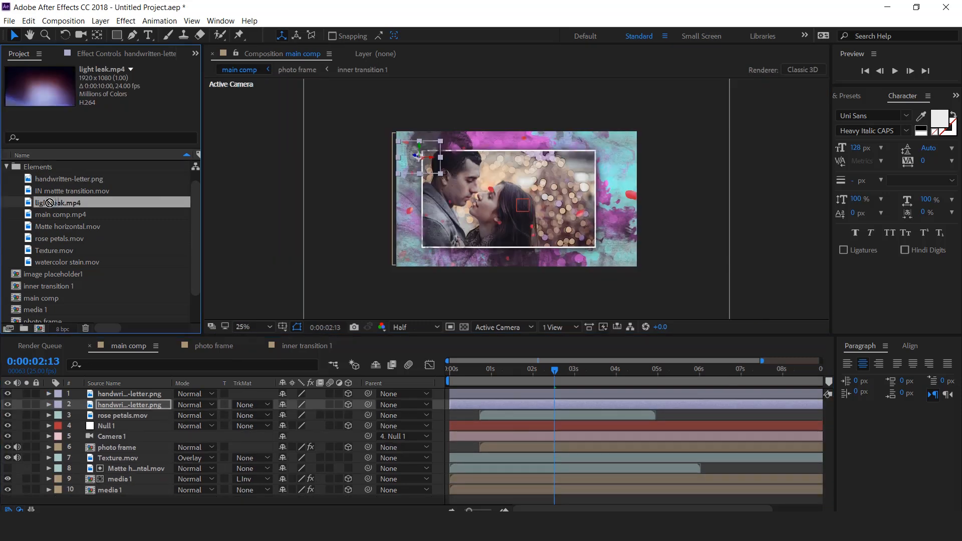
drag(146, 402, 147, 389)
click(192, 395)
click(237, 184)
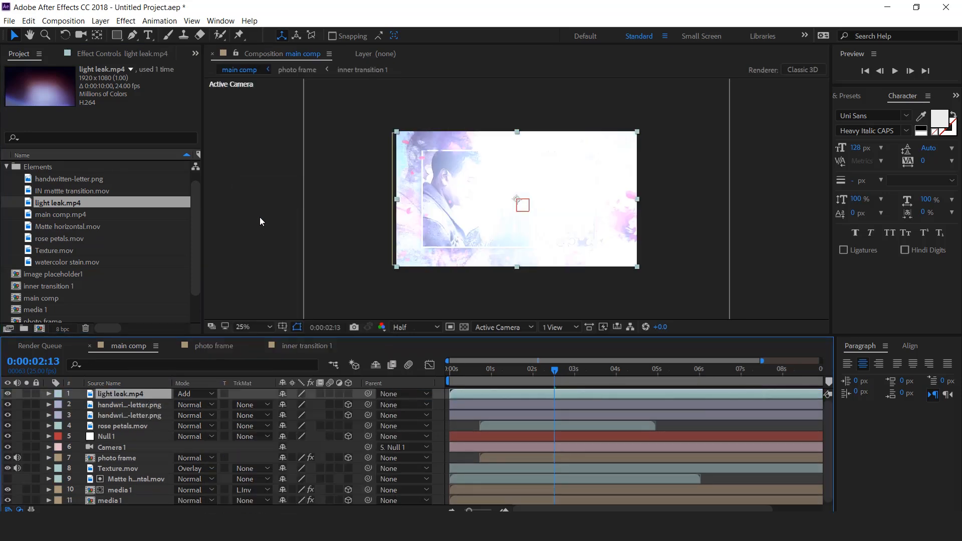
key(t)
click(285, 405)
text(20)
key(Return)
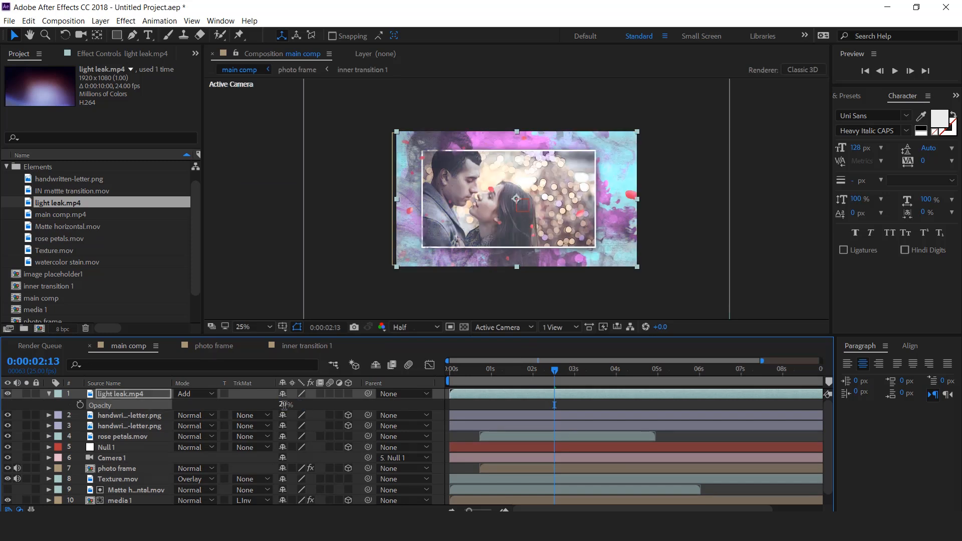
Preview main comp from the start with the light leak applied, and collapse the light leak's opacity property
key(Home)
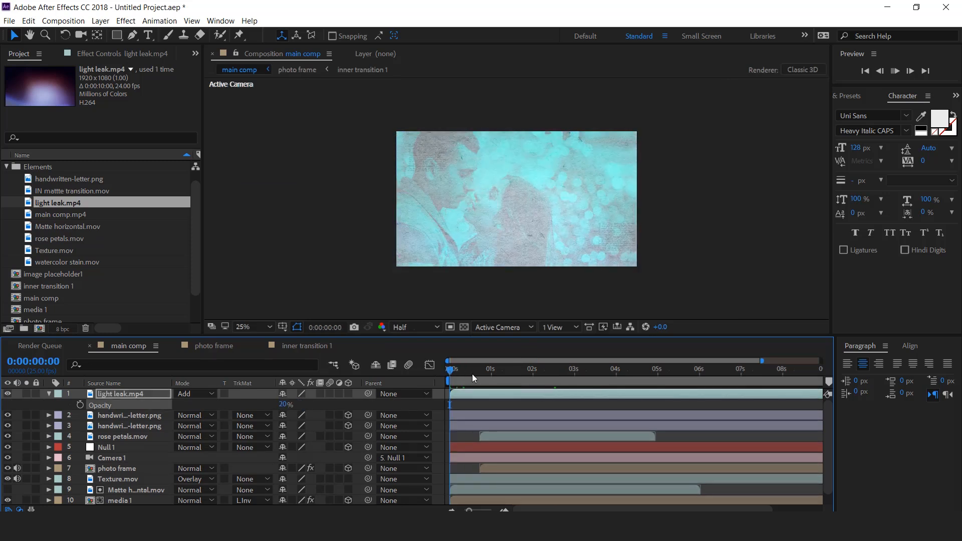
key(space)
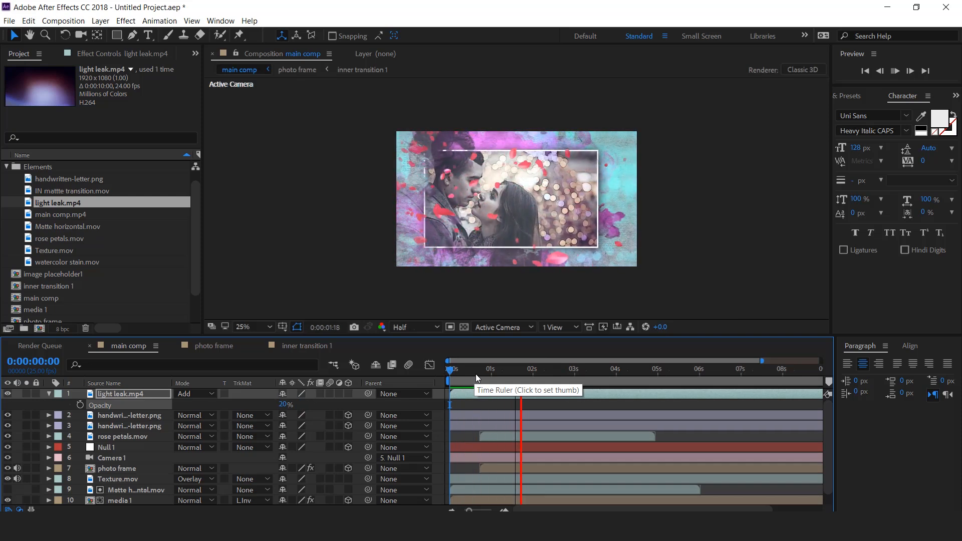
drag(532, 375, 580, 372)
click(594, 372)
key(t)
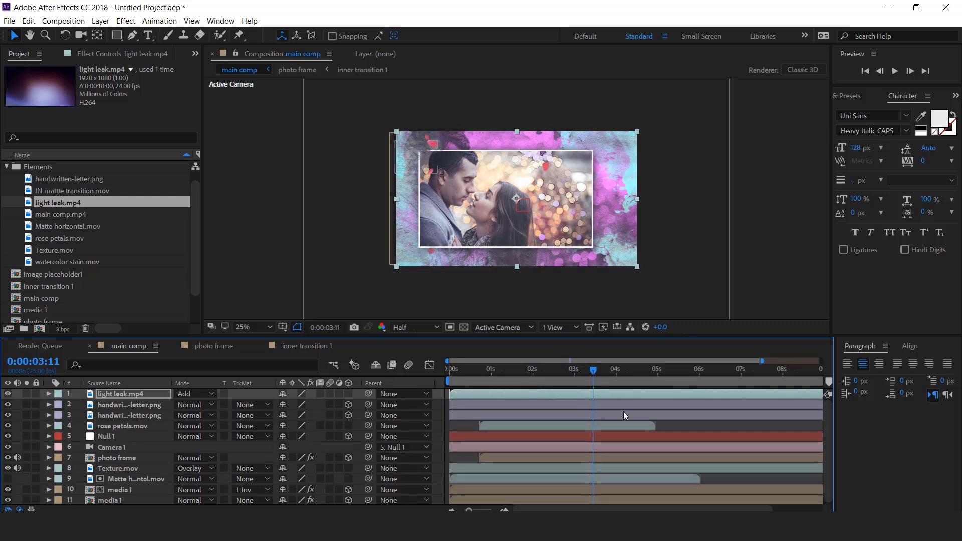
key(space)
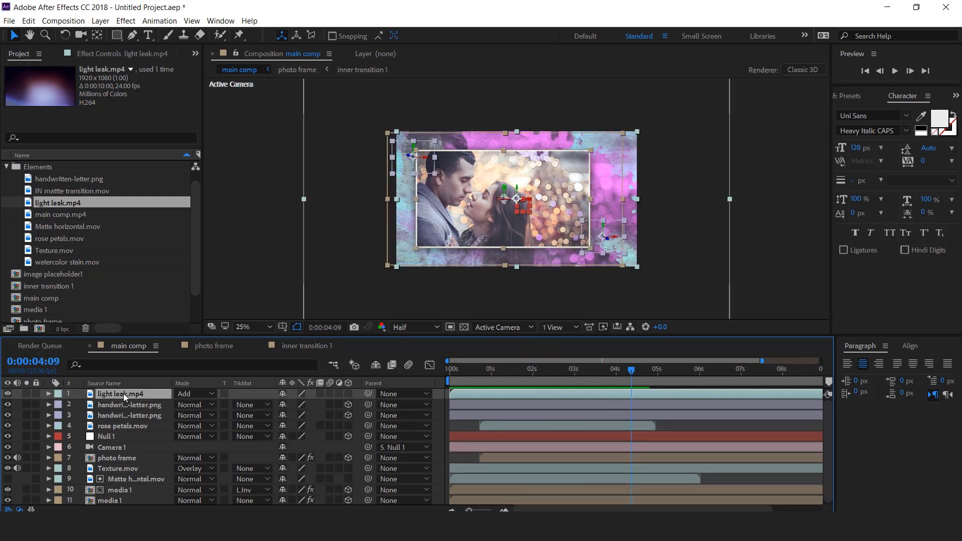
Pre-compose all layers of main comp into a new composition named scene 1
key(ctrl+a)
right_click(123, 392)
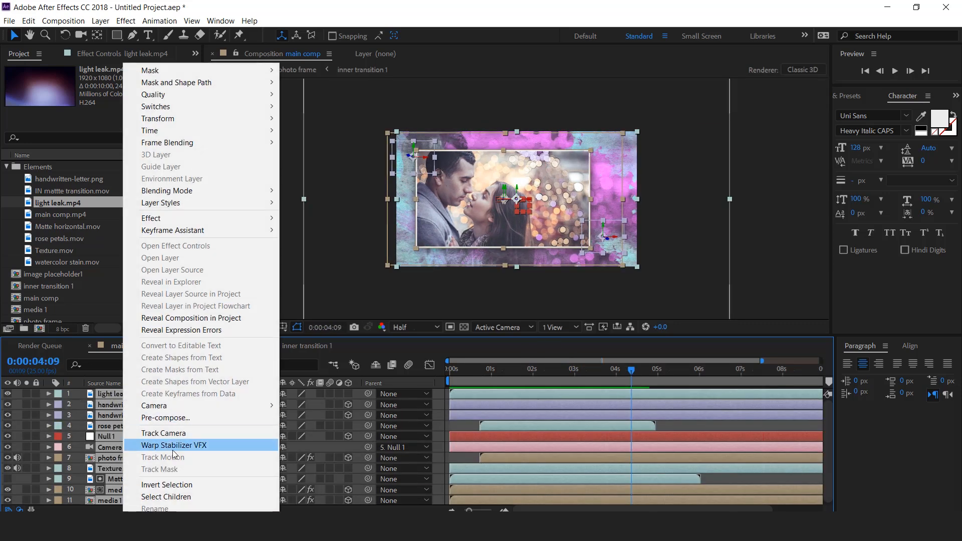
click(176, 421)
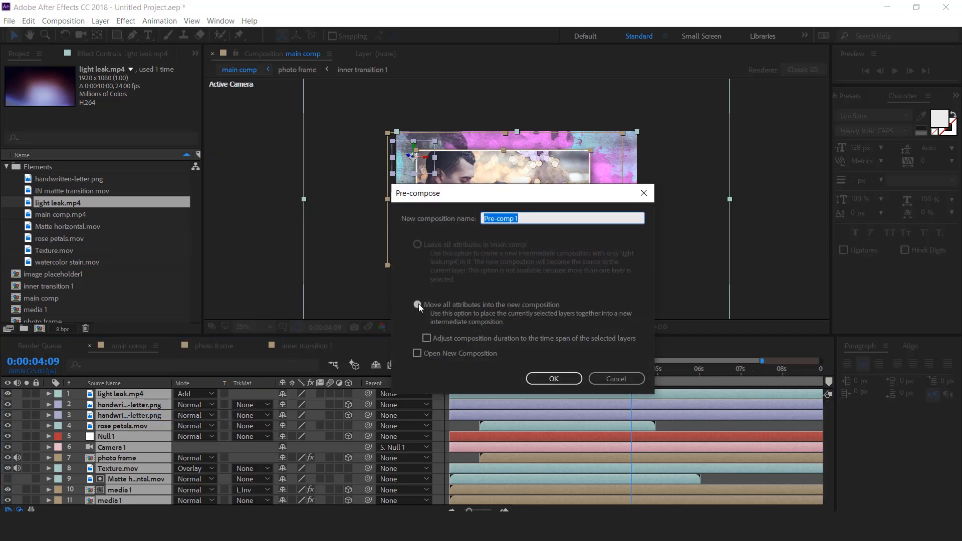
text(scene 1)
key(Return)
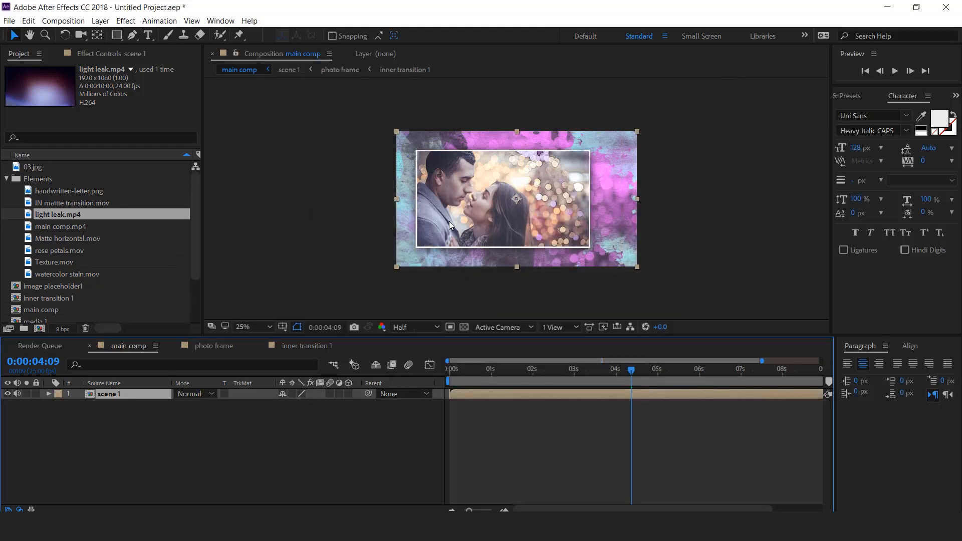
Duplicate the scene 1 composition in the project and layer the copy above scene 1 in main comp, starting at about 4.4 seconds
click(103, 431)
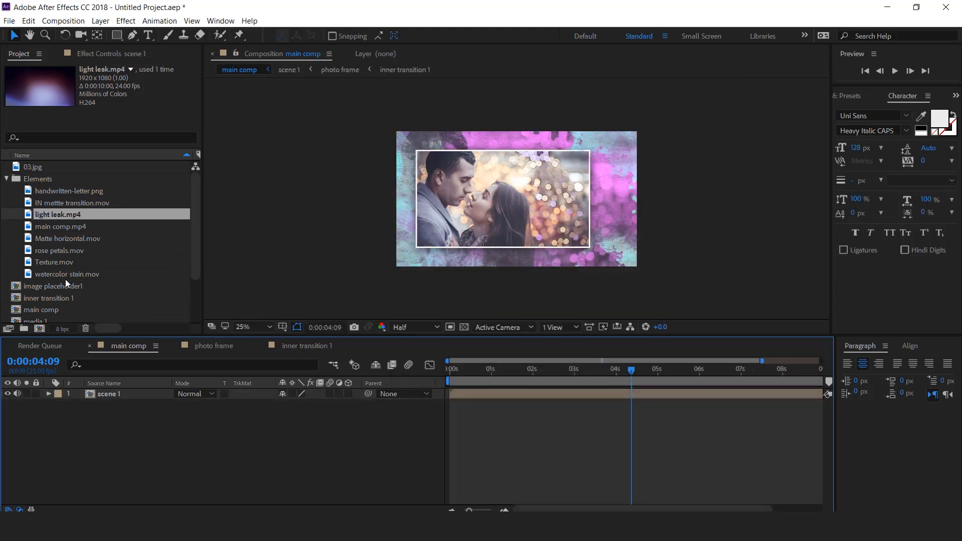
click(6, 179)
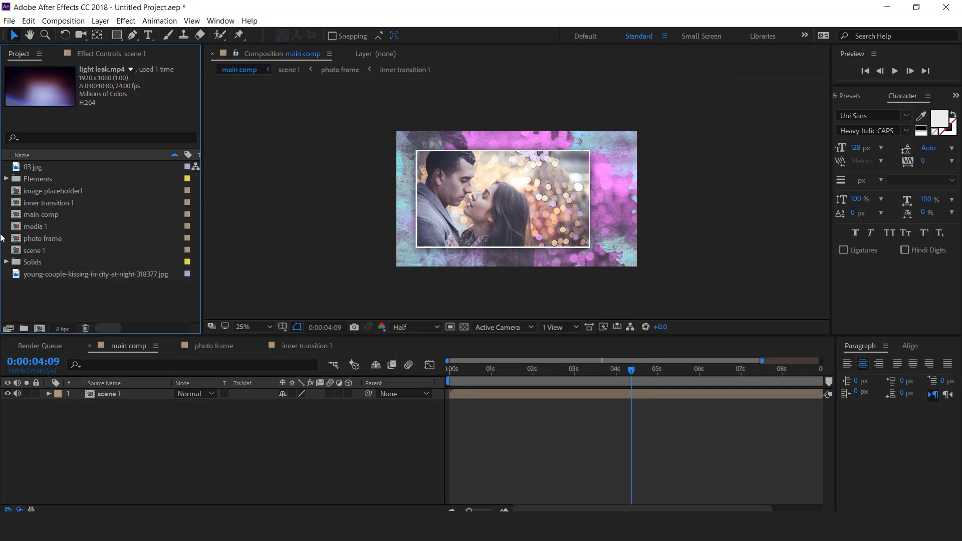
click(40, 253)
key(ctrl+d)
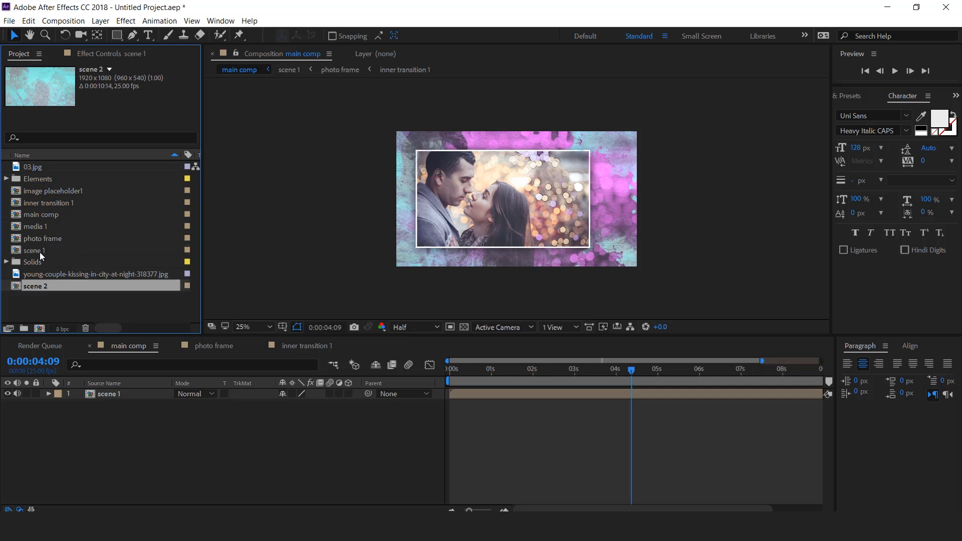
drag(600, 341, 633, 372)
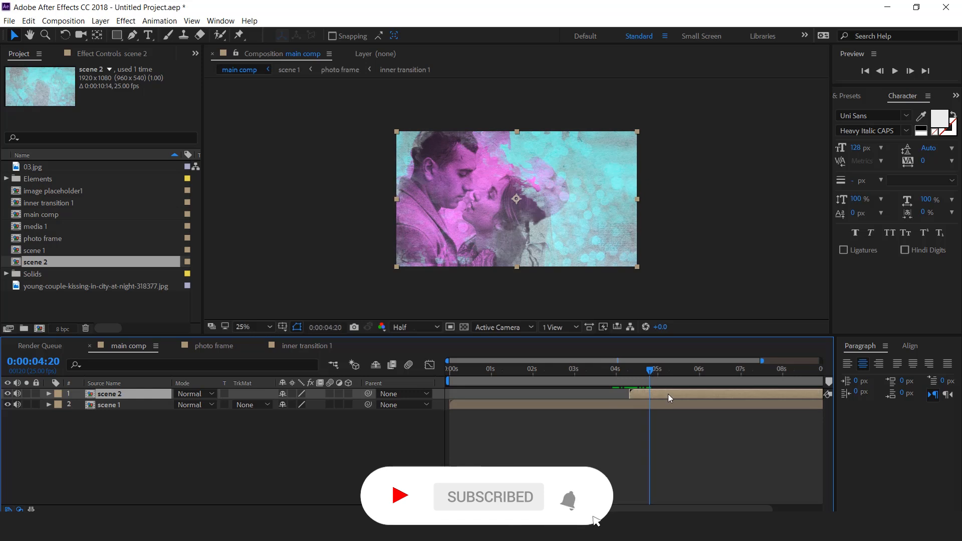
Open scene 2, duplicate the media 1 composition, and replace the lowest media 1 layer with the media 2 copy
double_click(669, 394)
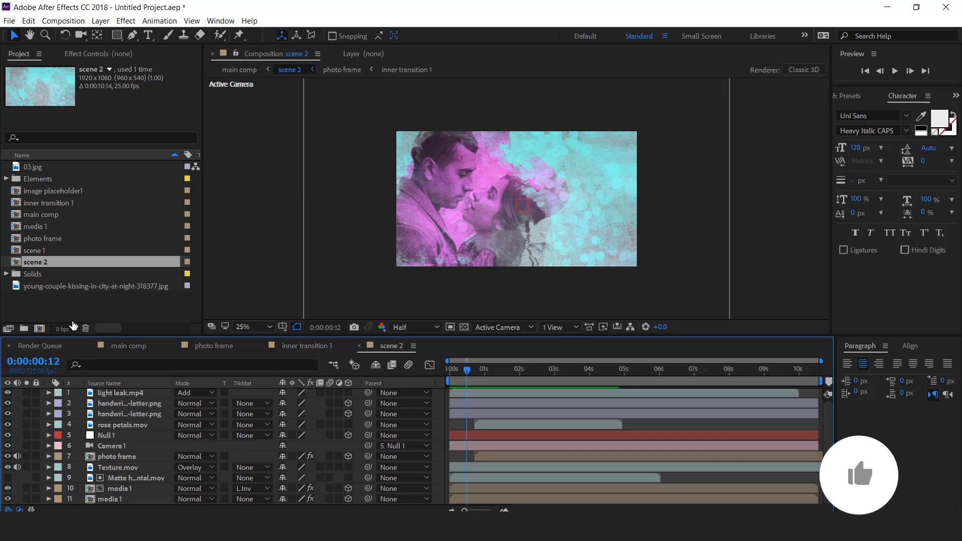
click(40, 225)
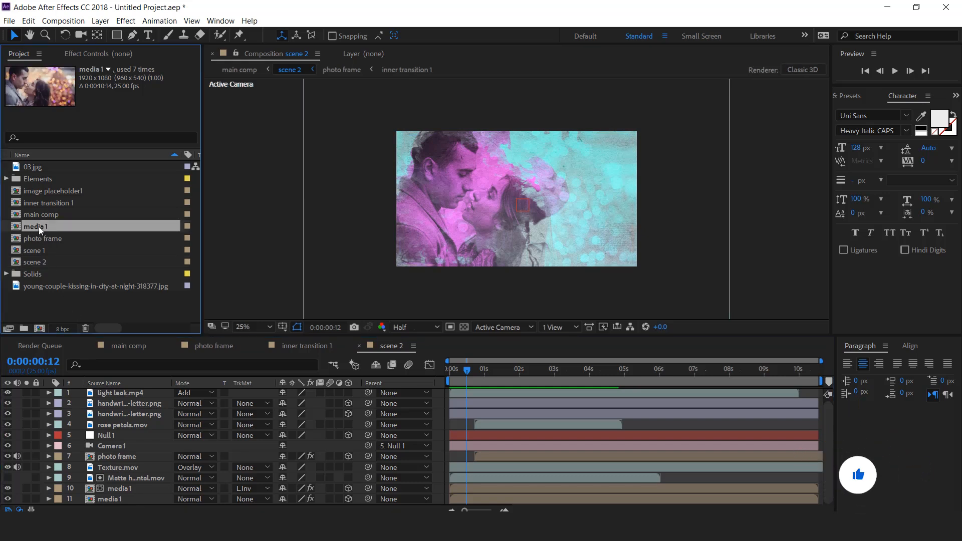
key(ctrl+d)
click(122, 499)
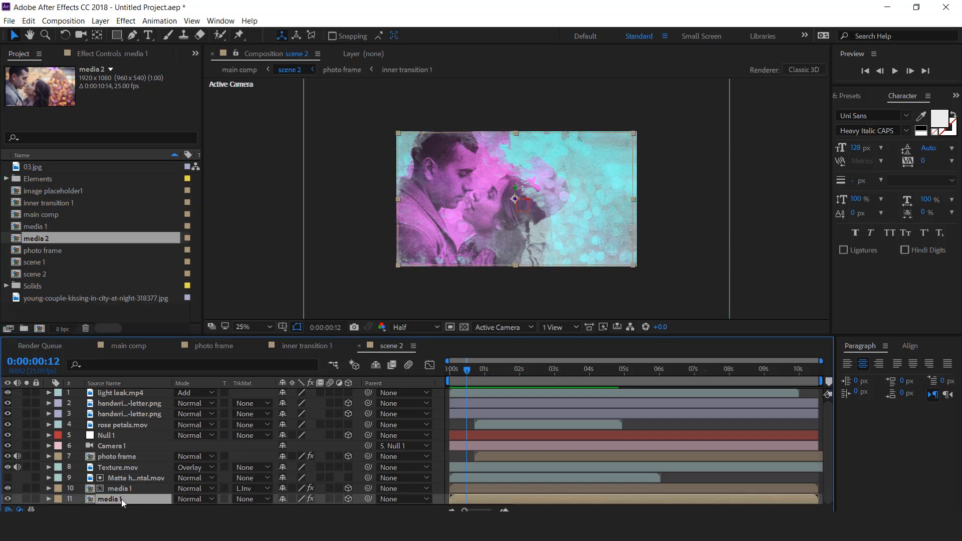
click(35, 238)
drag(111, 501, 112, 503)
Replace the matted media 1 layer in scene 2 with the media 2 composition
click(124, 491)
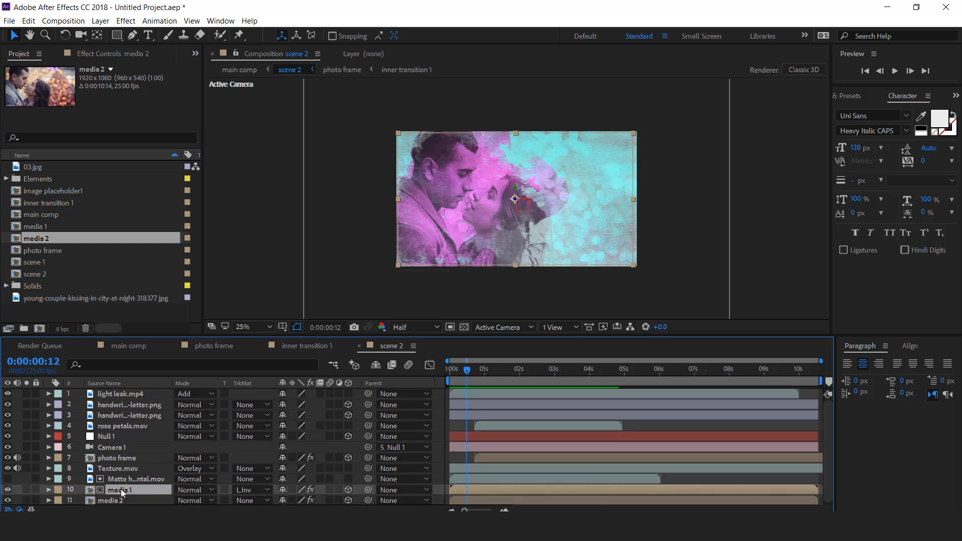
drag(37, 240, 168, 457)
drag(125, 492, 124, 491)
Duplicate the photo frame composition and replace the photo frame layer in scene 2 with the copy
click(126, 457)
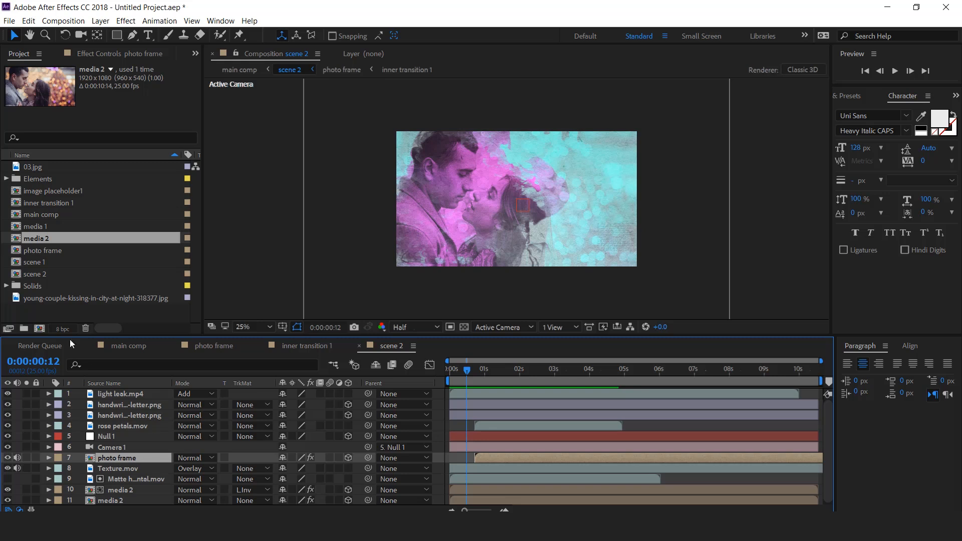
click(41, 250)
key(ctrl+d)
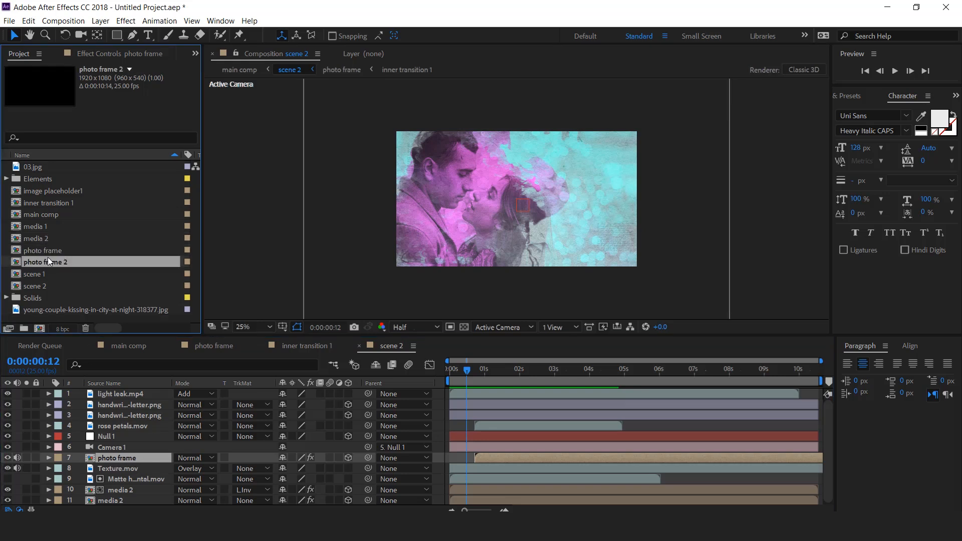
drag(49, 263, 126, 458)
scroll(128, 470, down, 1)
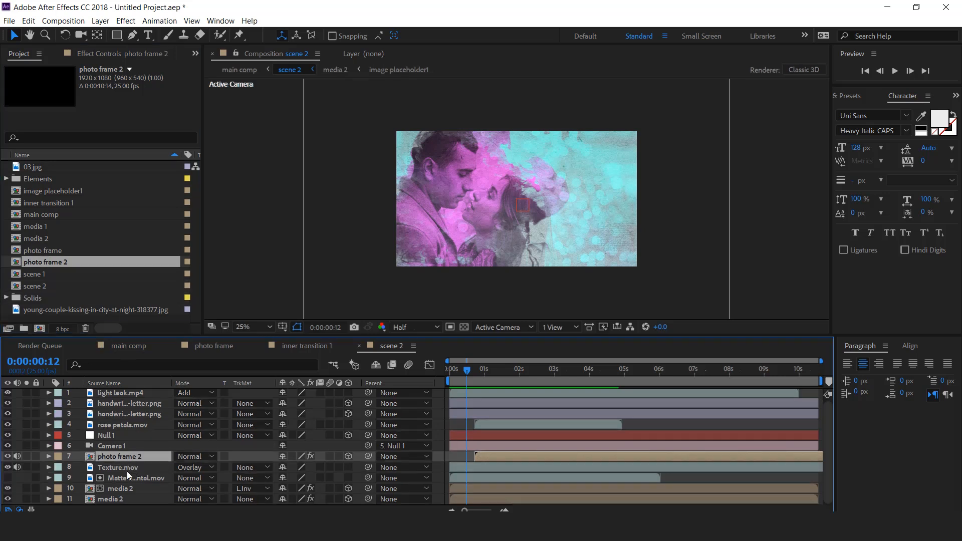
Open media 2, duplicate the image placeholder1 composition, and replace its layer in media 2 with the copy
double_click(123, 499)
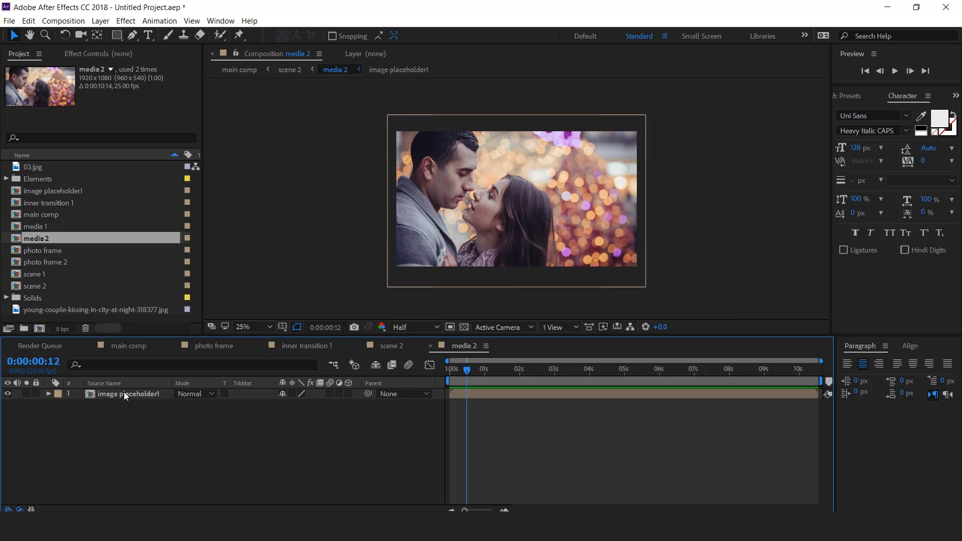
click(124, 394)
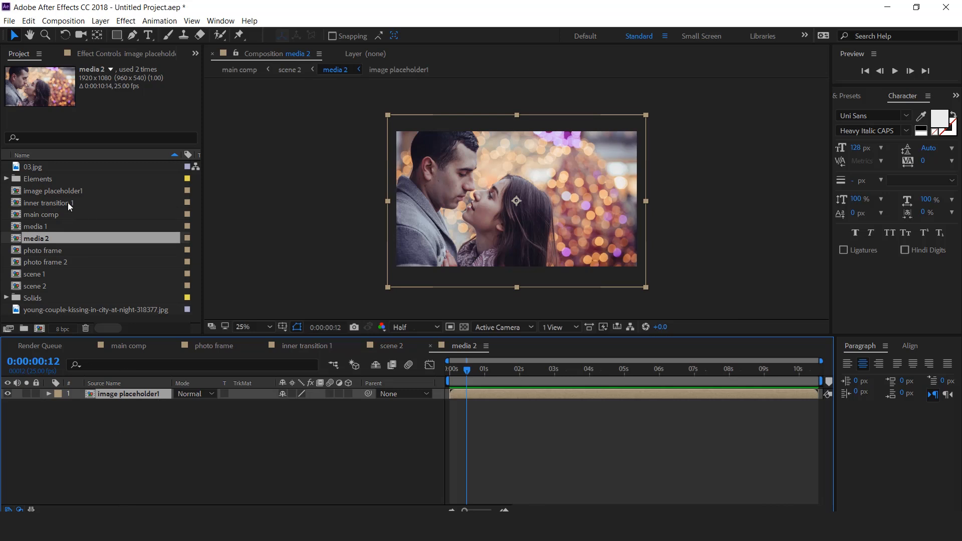
click(65, 190)
key(ctrl+d)
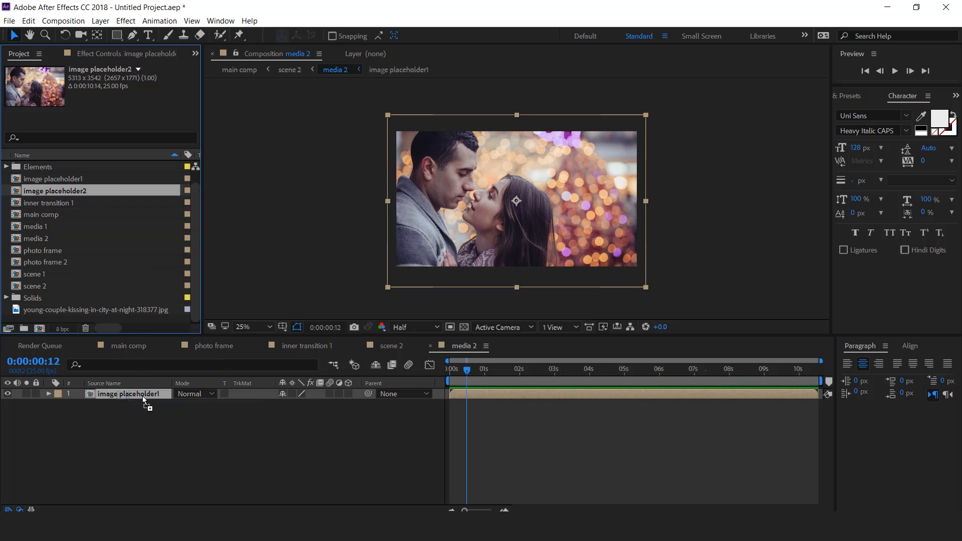
drag(142, 396, 142, 396)
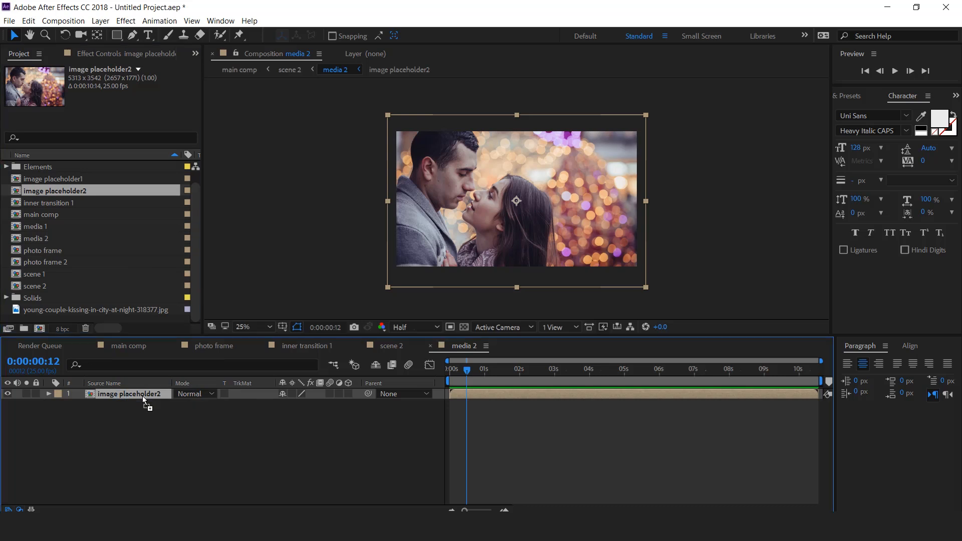
In image placeholder2, replace the couple photo with 03.jpg, scale it up to cover the whole frame, and return to scene 2
double_click(143, 396)
click(143, 396)
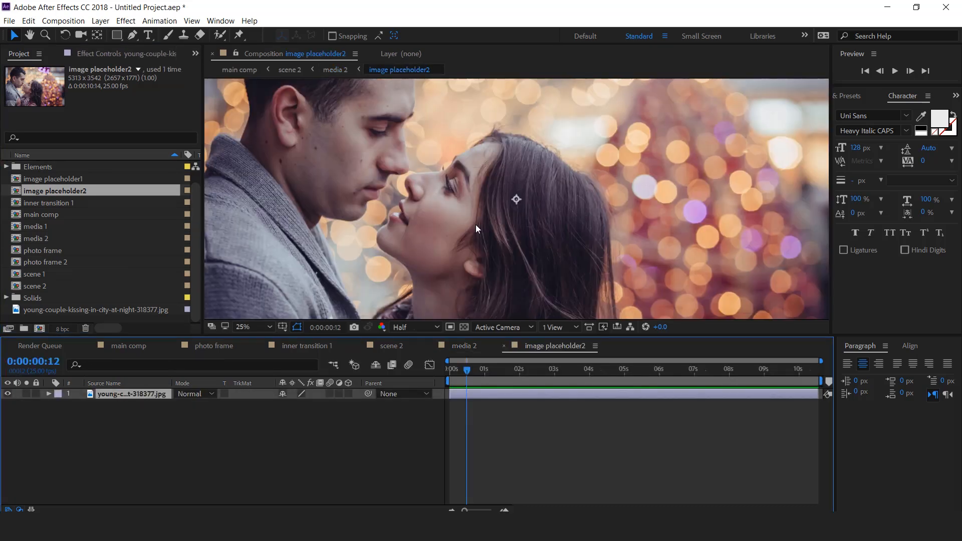
key(comma)
scroll(60, 298, up, 1)
drag(31, 166, 129, 394)
drag(656, 292, 708, 321)
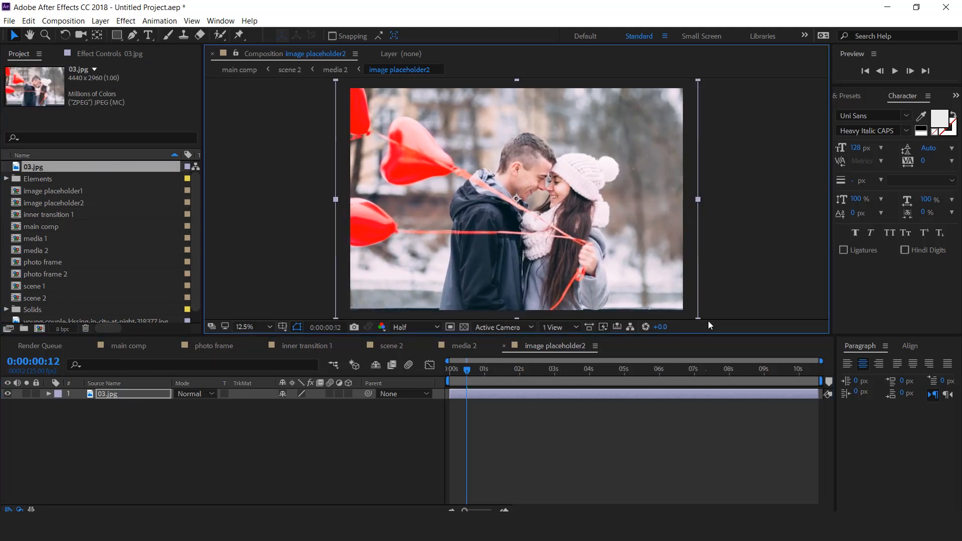
click(504, 346)
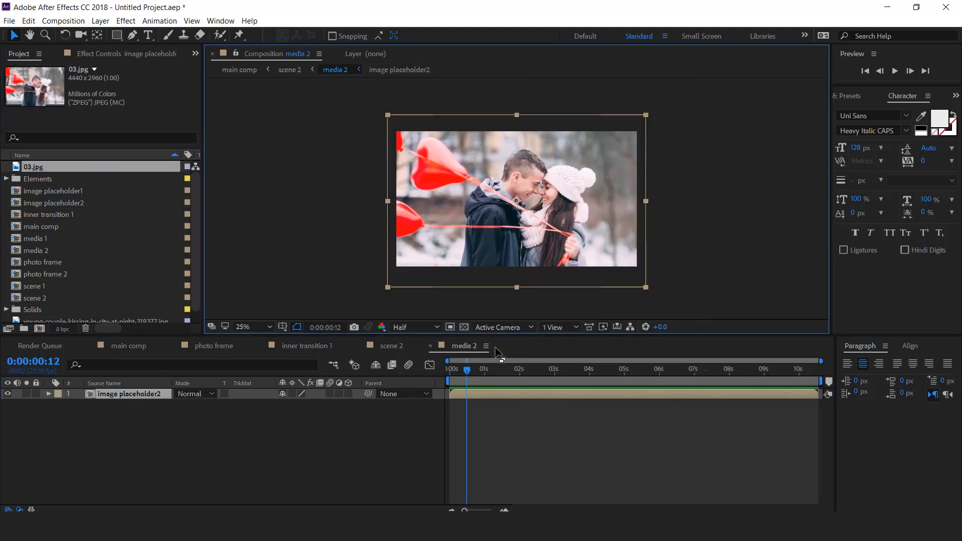
click(431, 345)
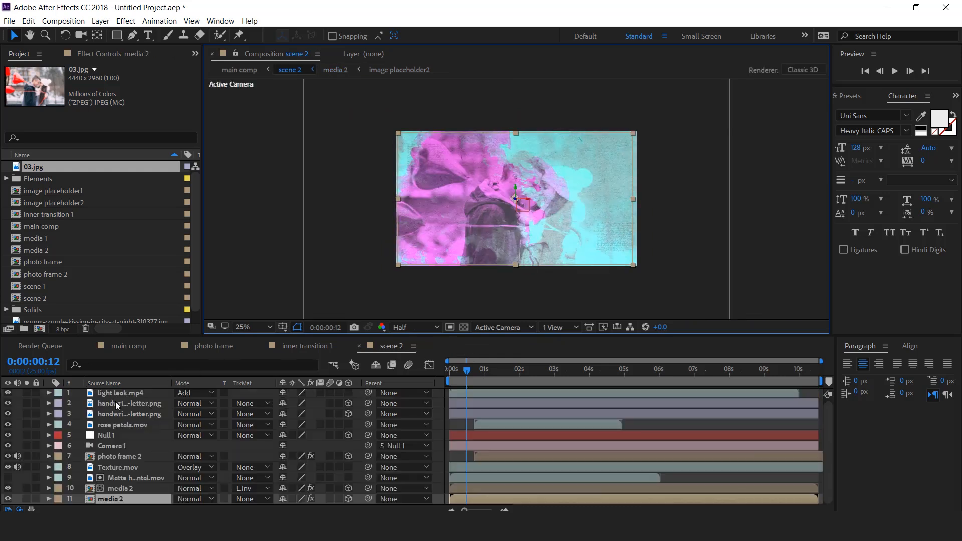
Open photo frame 2 from scene 2 and replace its three media 1 layers with the media 2 composition
click(142, 458)
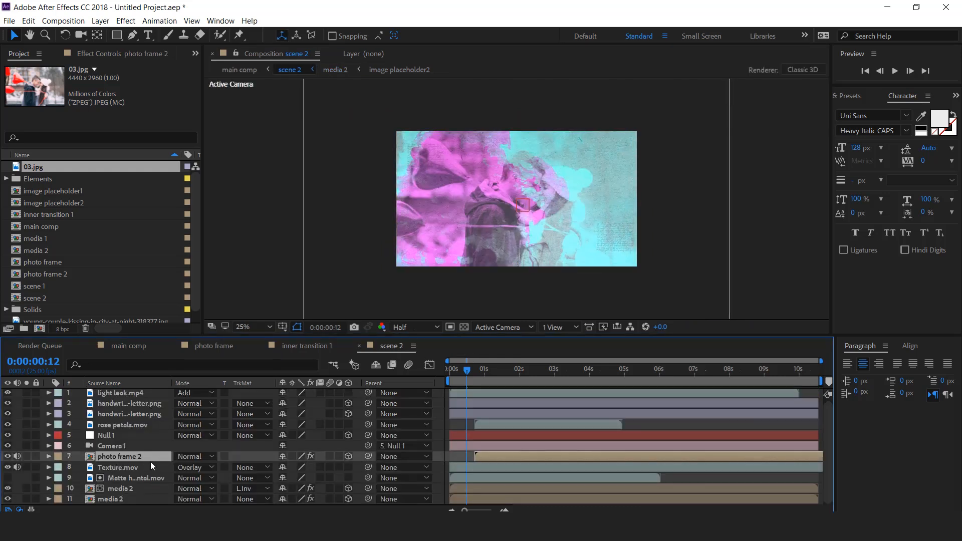
double_click(133, 458)
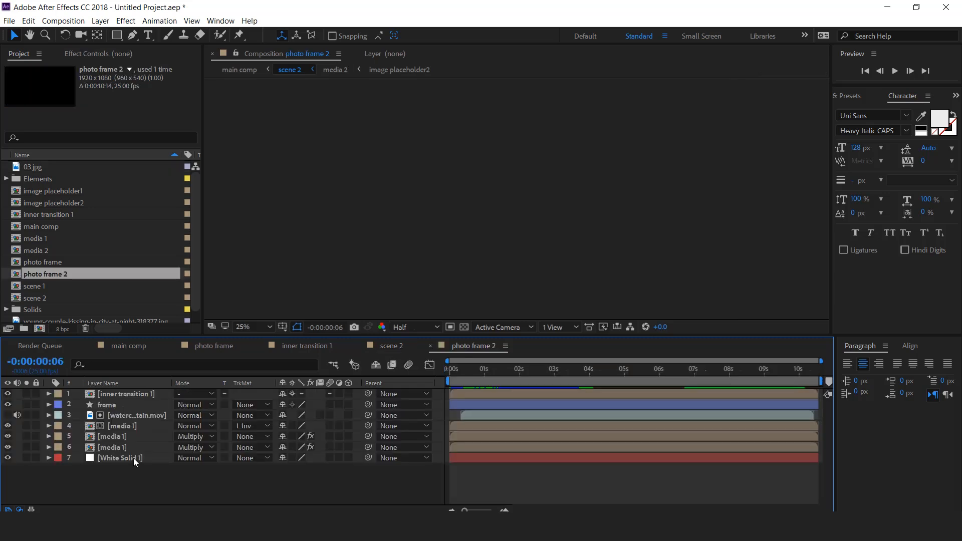
click(119, 447)
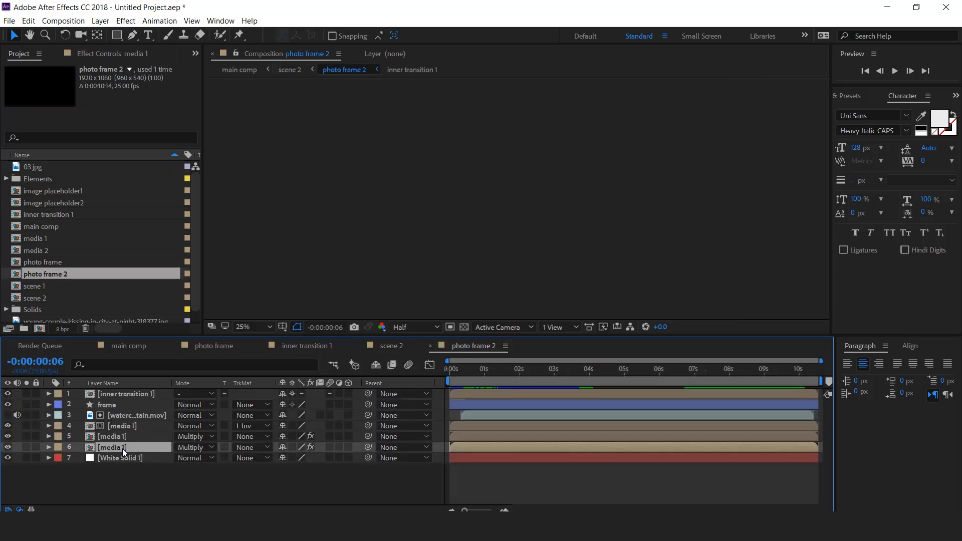
click(35, 251)
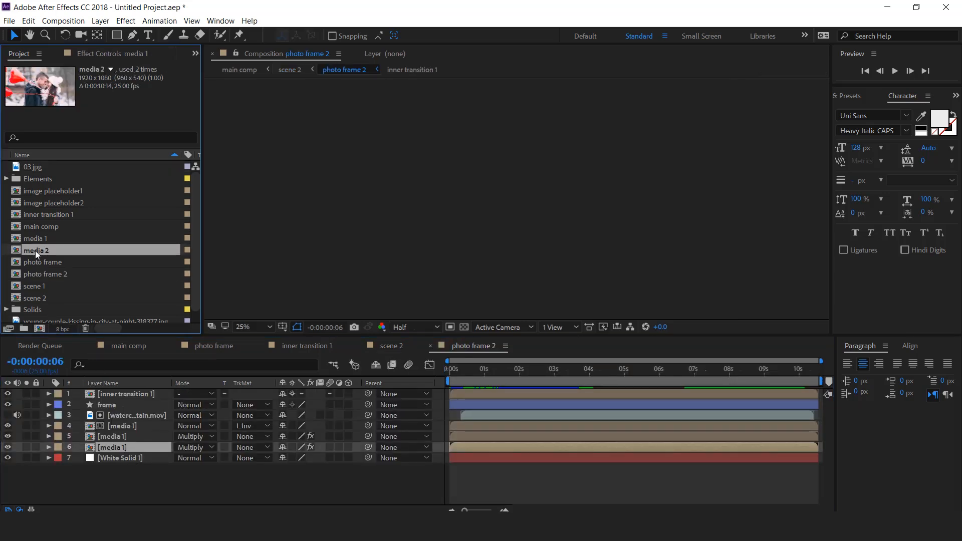
drag(32, 251, 121, 448)
click(132, 435)
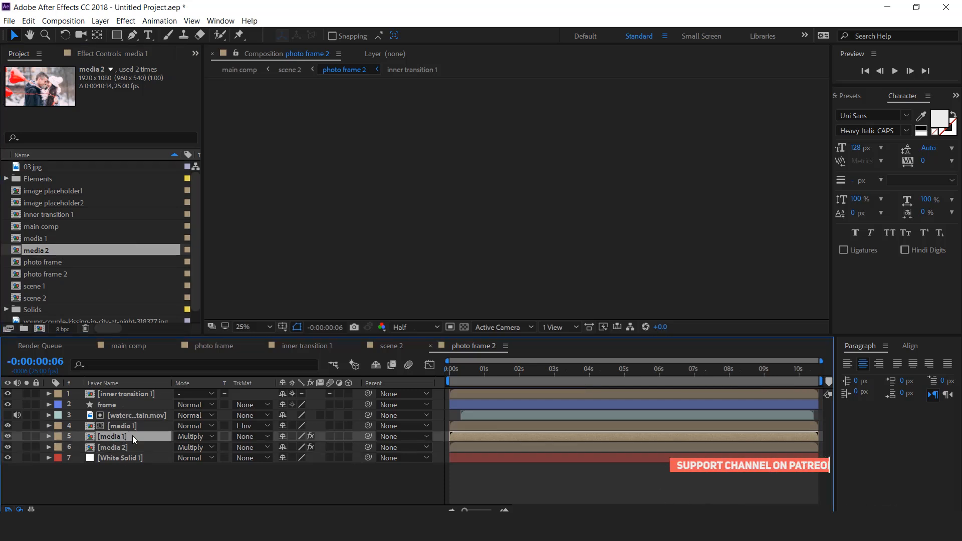
drag(40, 249, 119, 438)
click(144, 426)
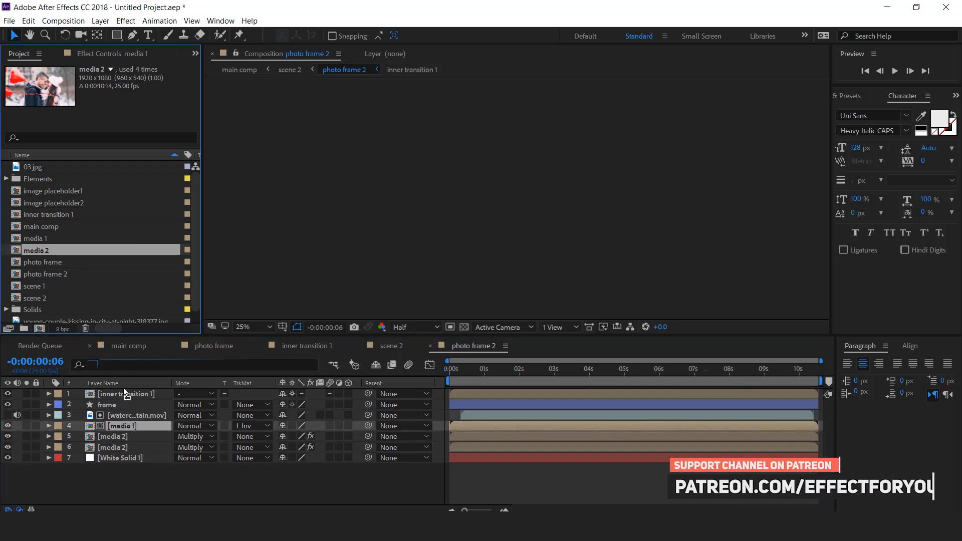
drag(468, 368, 553, 370)
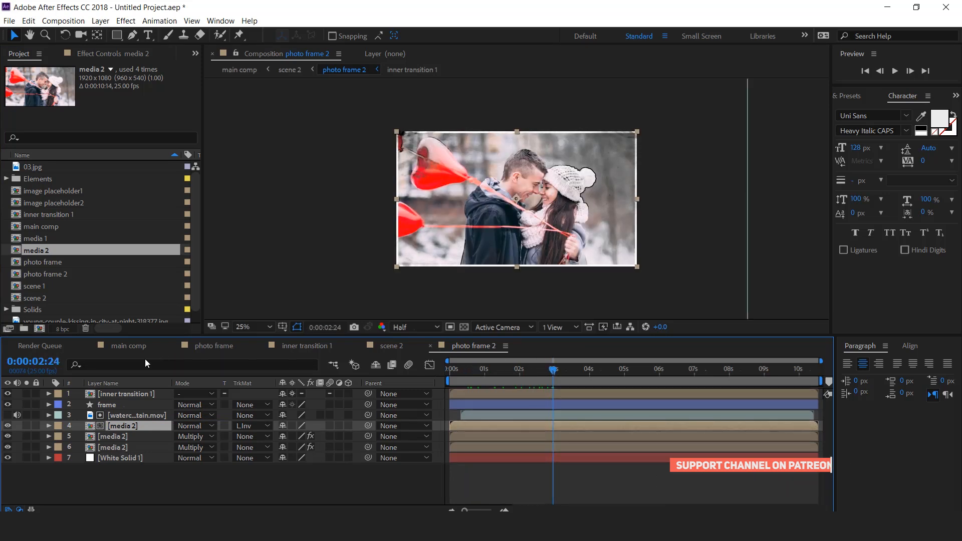
Preview the change from scene 1 to scene 2 in main comp and compare it with scene 1's opening transition
click(129, 346)
mouse_move(616, 370)
mouse_down()
mouse_move(625, 369)
mouse_move(604, 374)
mouse_move(612, 371)
mouse_up()
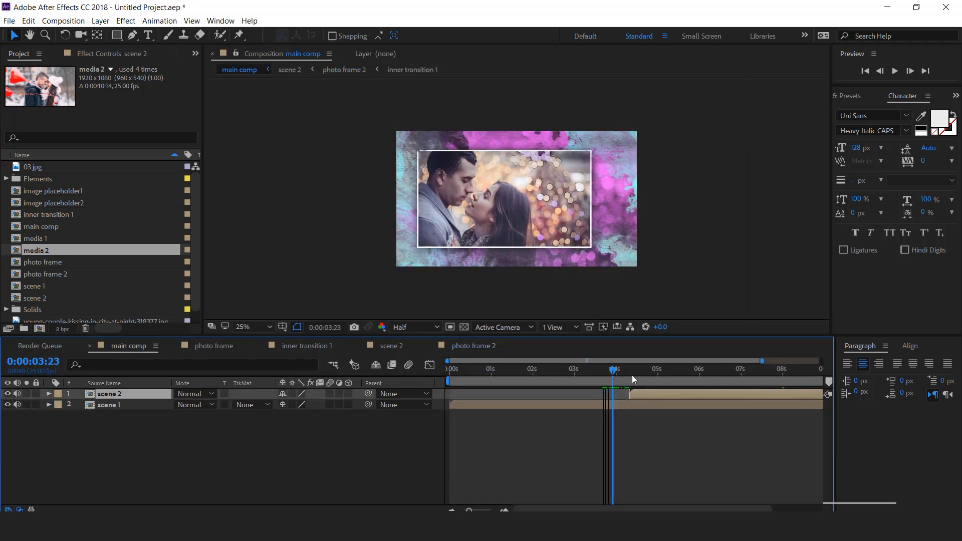
key(space)
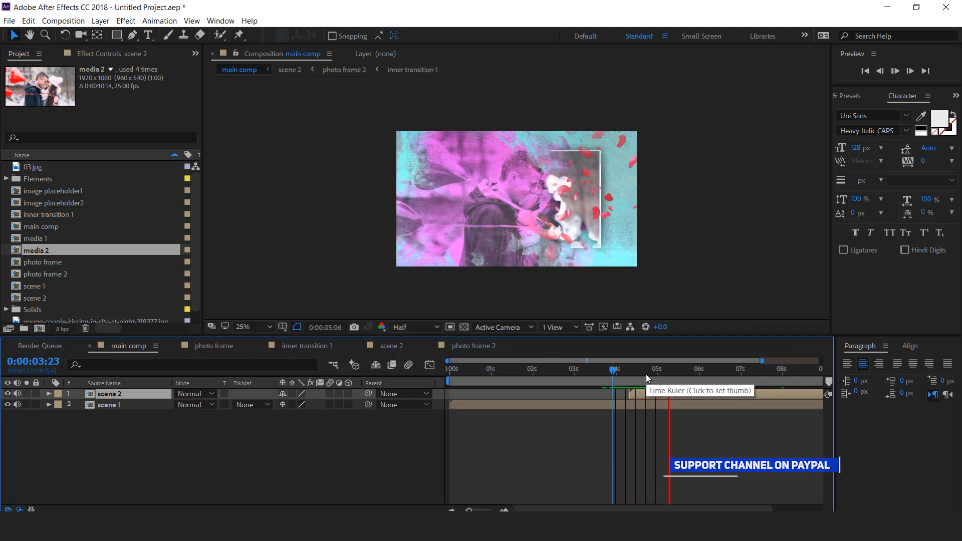
drag(648, 378, 501, 374)
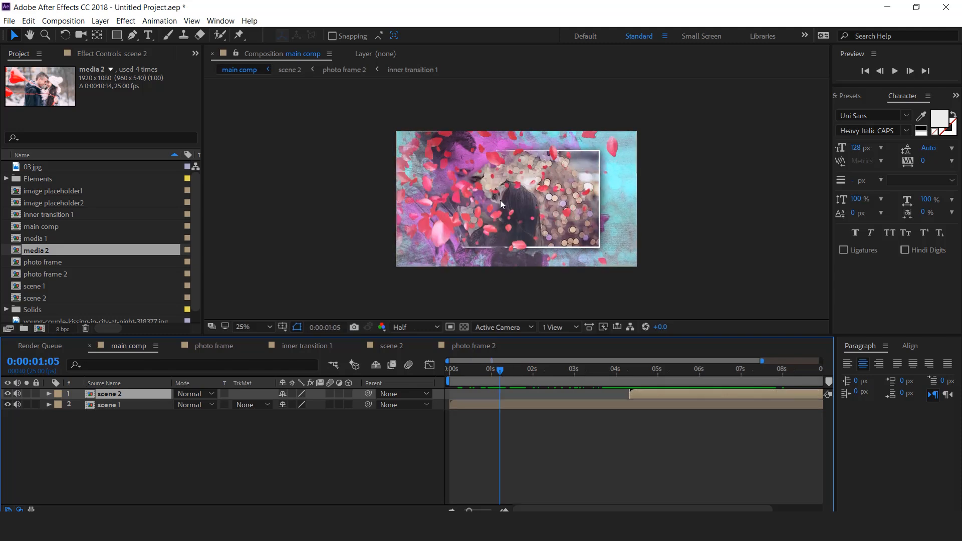
Rotate the Matte horizontal layer in scene 2 by half a turn so its background transition runs in the opposite direction
double_click(667, 391)
click(152, 478)
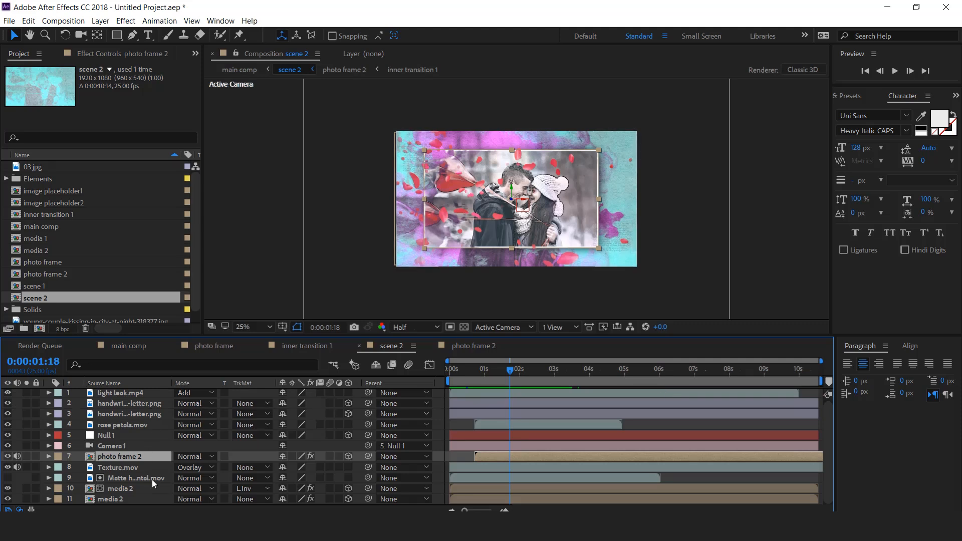
mouse_move(468, 375)
mouse_down()
mouse_move(453, 372)
mouse_move(477, 372)
mouse_up()
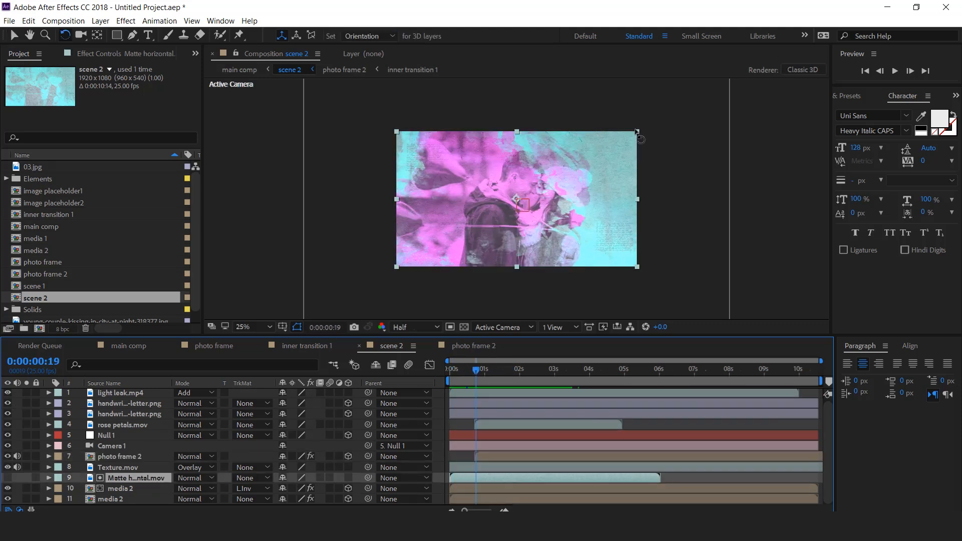
key(w)
drag(501, 290, 368, 254)
drag(460, 373, 501, 389)
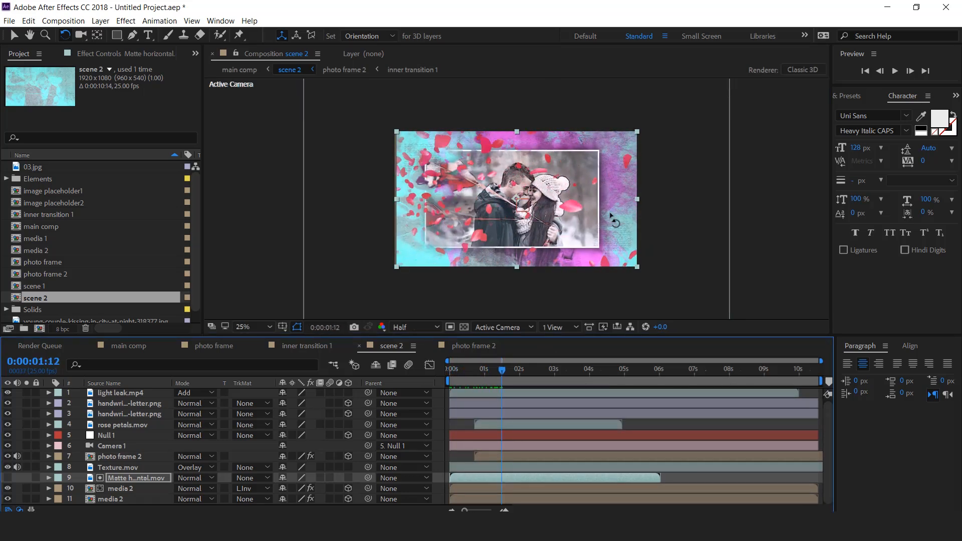
Open photo frame 2, duplicate the inner transition 1 composition, and replace the inner transition 1 layer with the copy
double_click(125, 460)
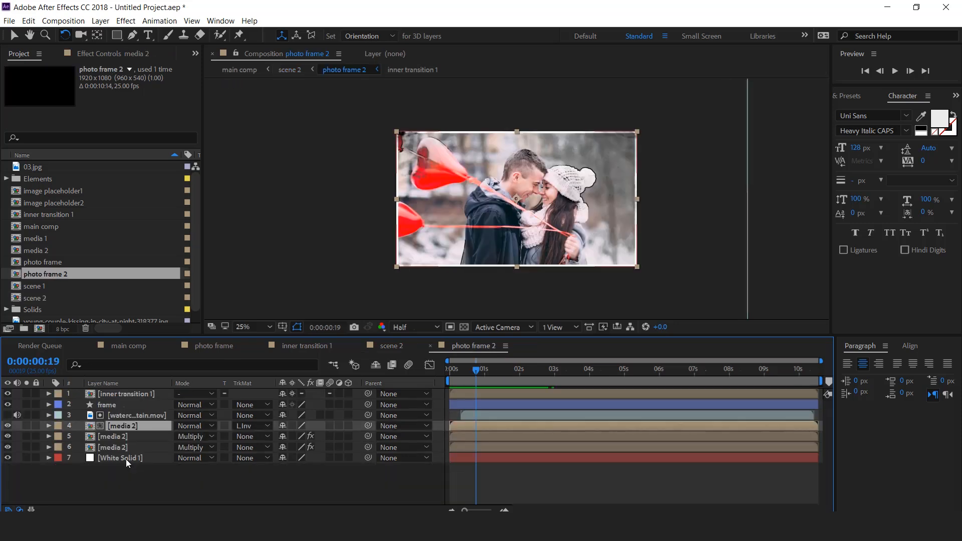
click(116, 394)
drag(462, 368, 468, 374)
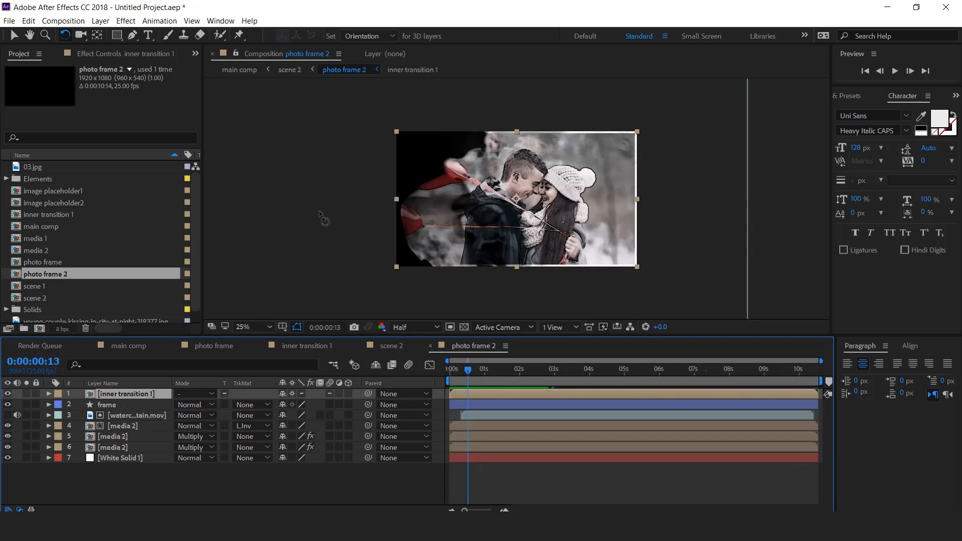
click(55, 215)
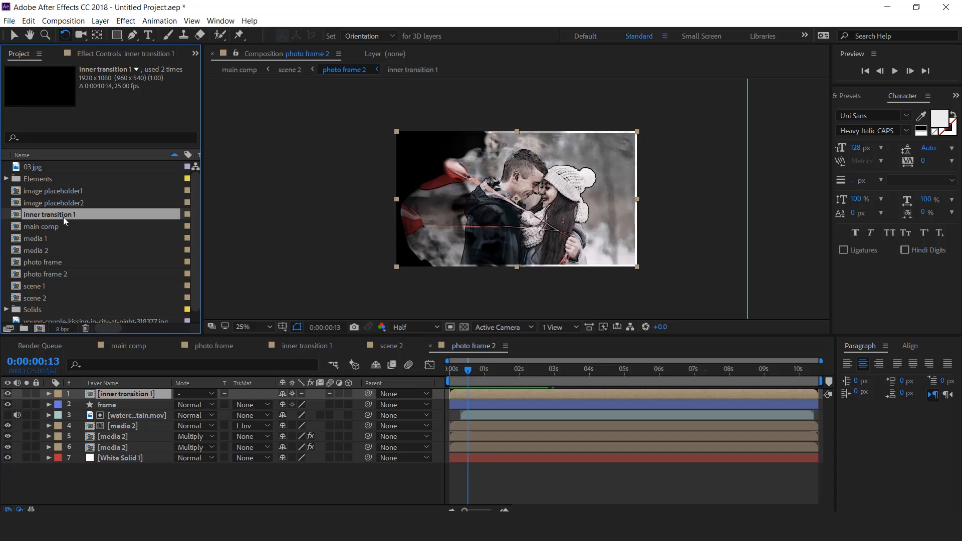
key(ctrl+d)
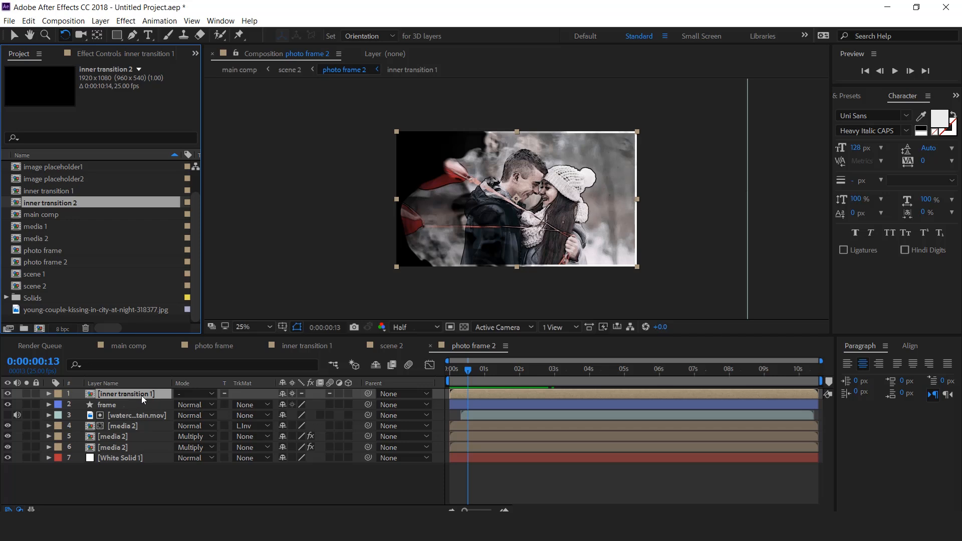
drag(145, 390, 146, 393)
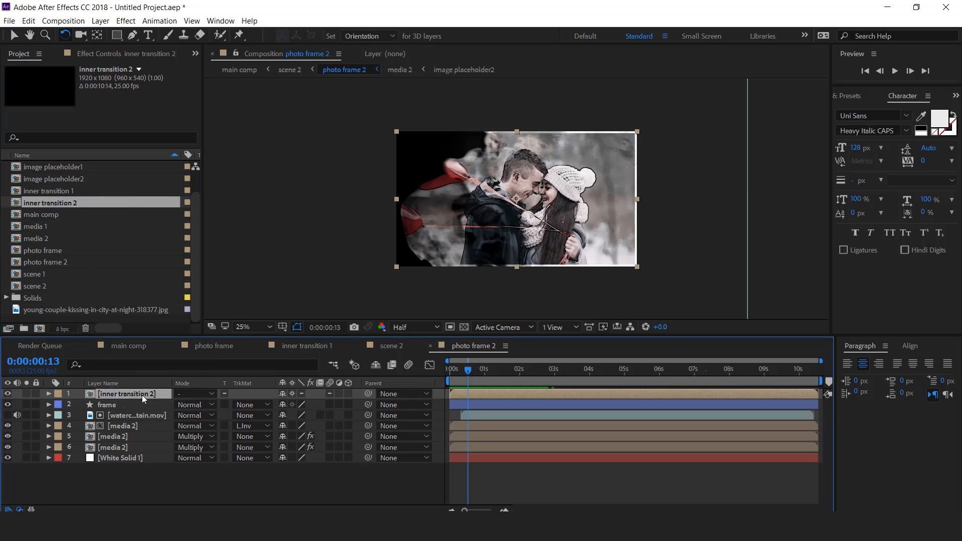
Open inner transition 2, temporarily show the IN matte transition layer, rotate it half a turn, and hide it again
double_click(143, 395)
click(116, 396)
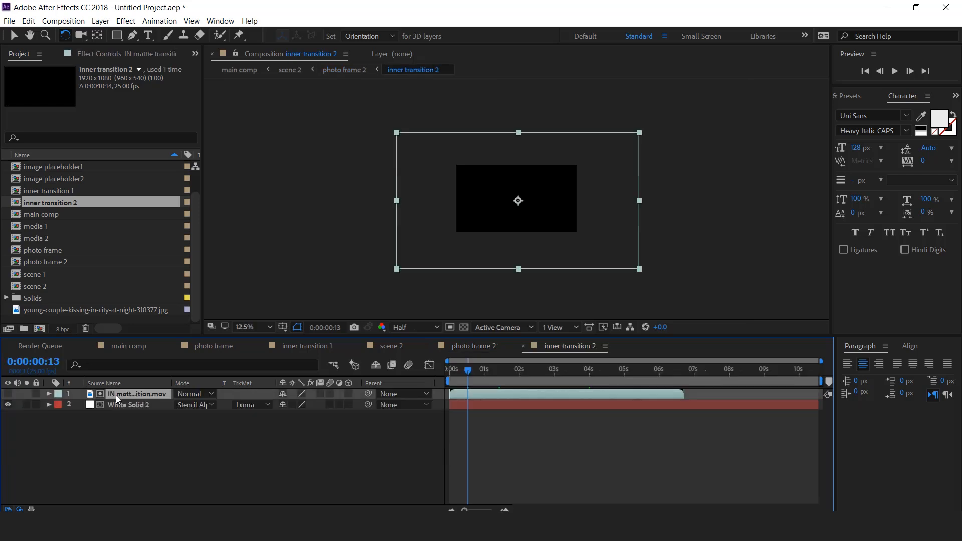
click(7, 395)
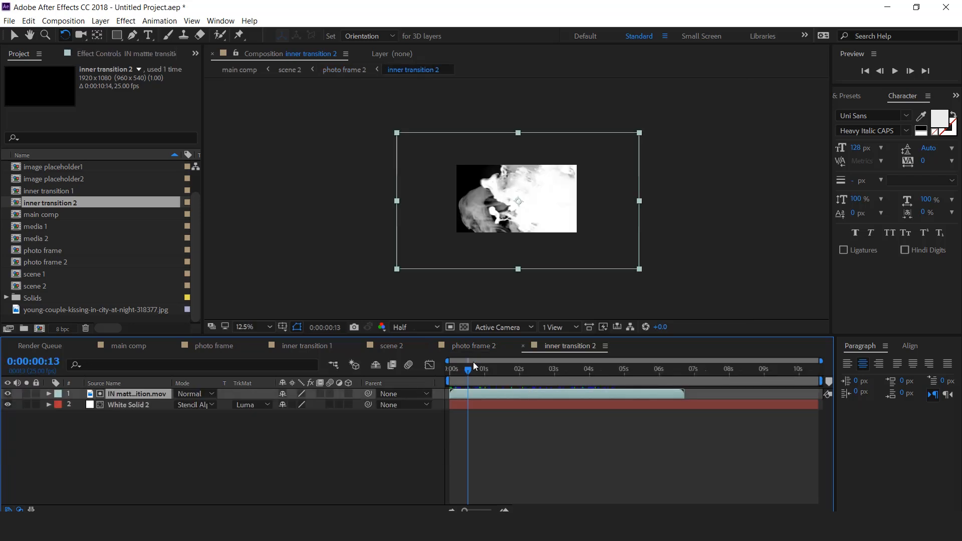
drag(636, 206, 415, 223)
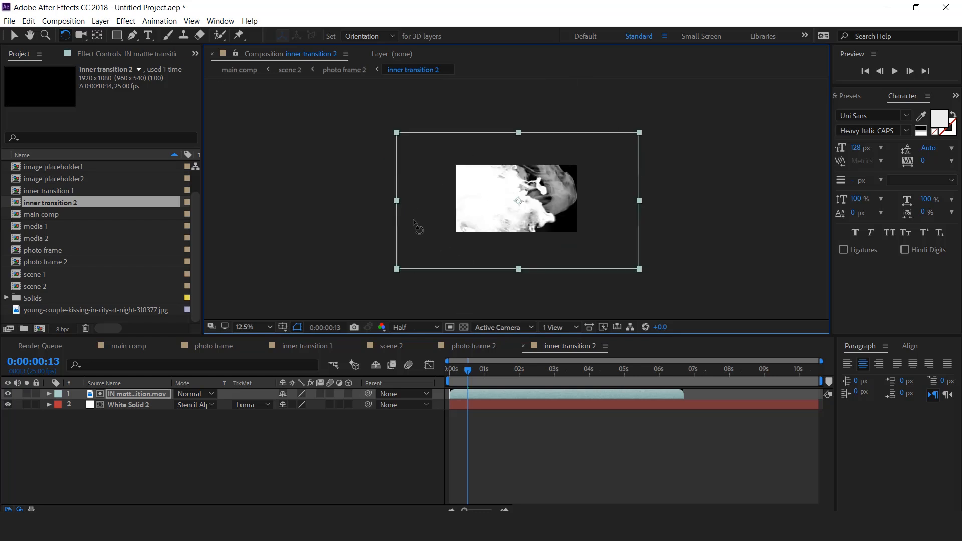
click(8, 394)
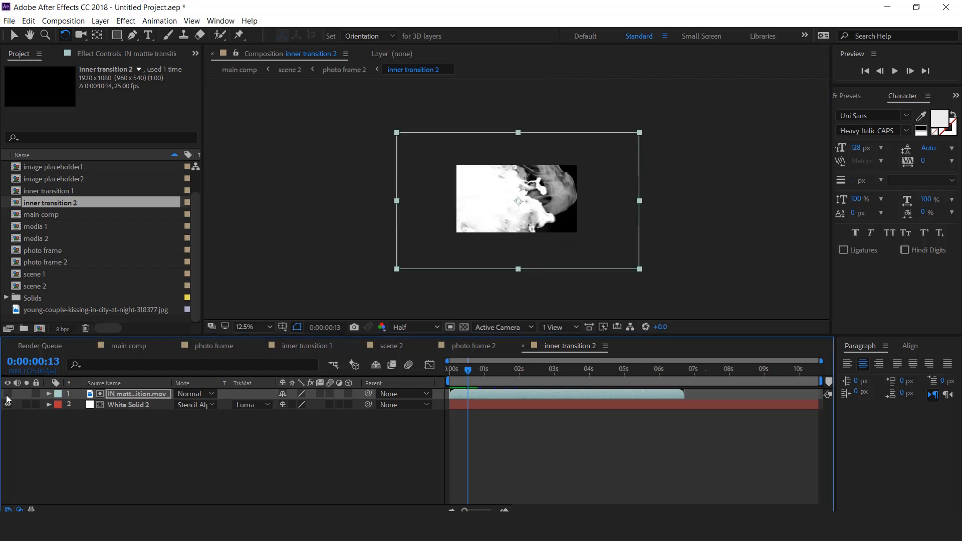
Preview the transition from scene 1 into scene 2 in main comp, starting at 3 seconds 8 frames
click(124, 345)
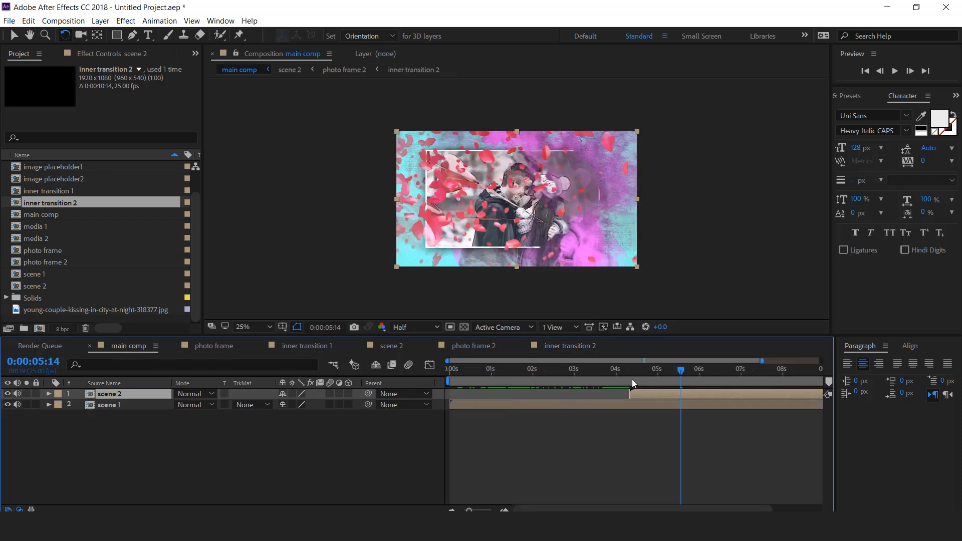
click(588, 373)
key(space)
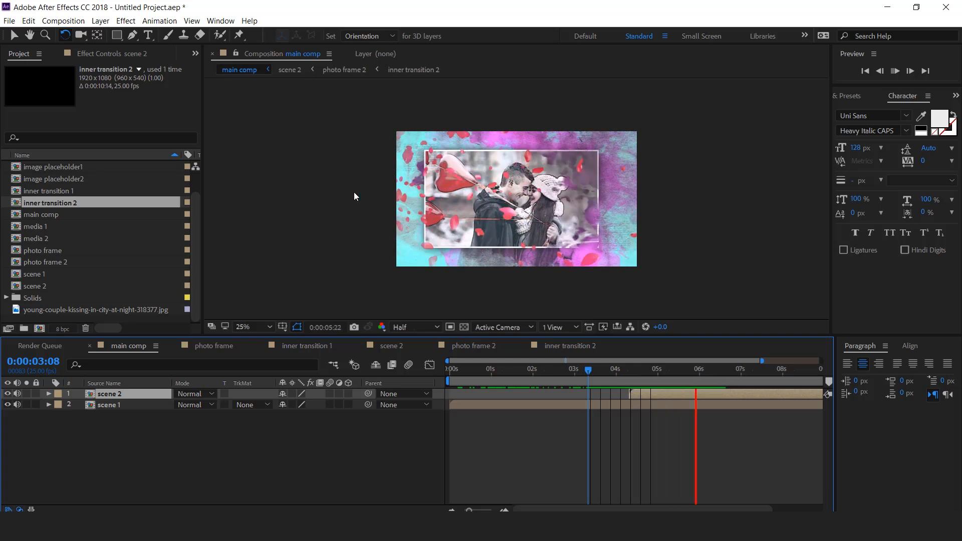
Open scene 2, reveal the rose petals.mov mask path, adjust the mask shape, and preview the petals over the new photo's entrance
drag(630, 372, 689, 373)
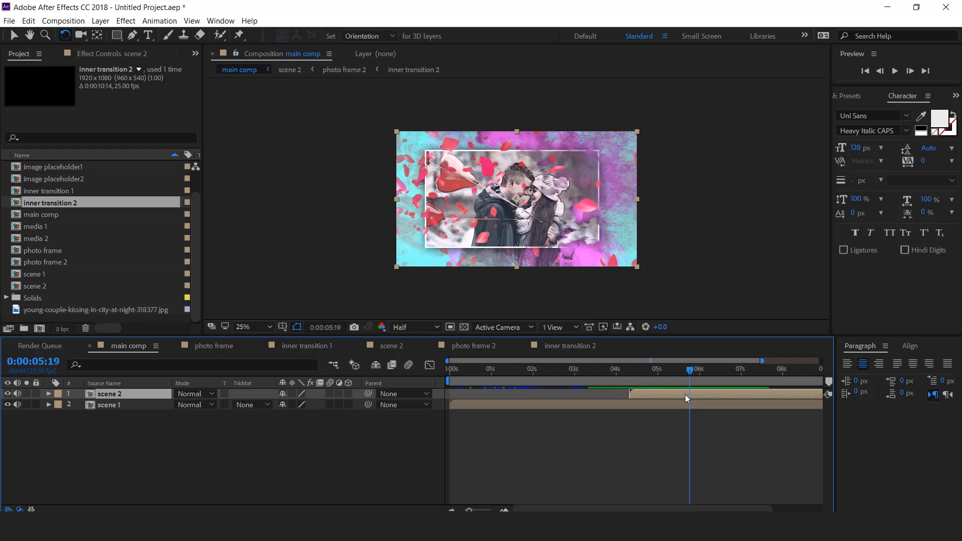
double_click(685, 396)
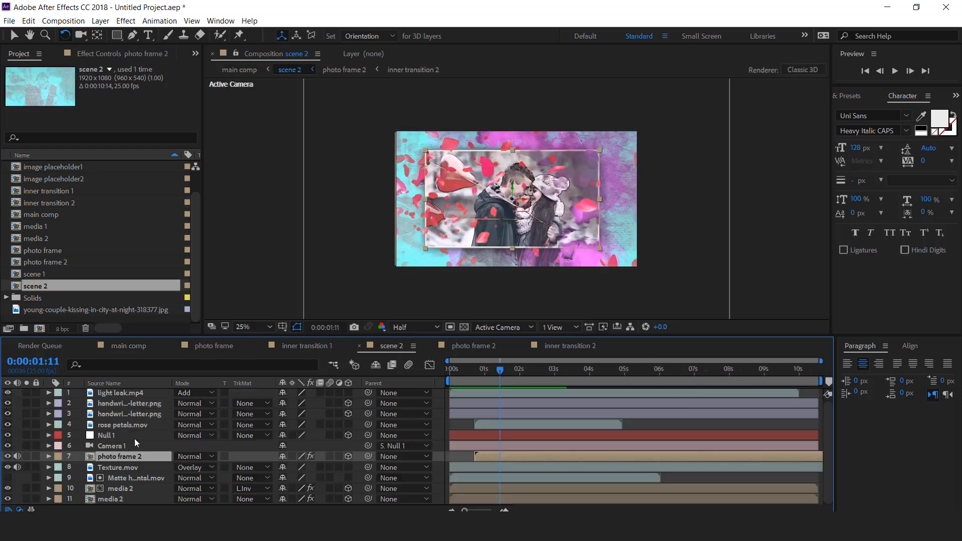
click(130, 426)
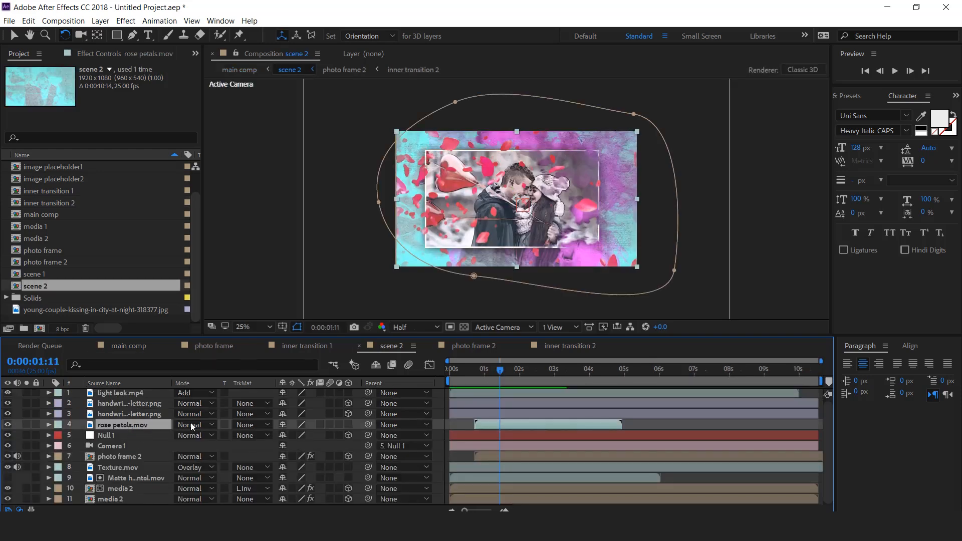
key(m)
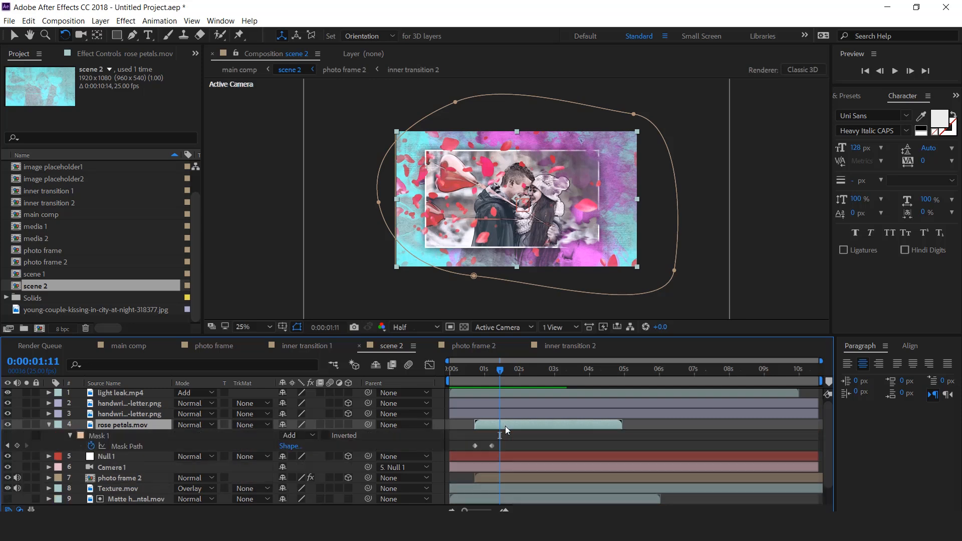
key(Page_Up)
drag(627, 142, 597, 157)
click(470, 372)
mouse_move(470, 373)
mouse_down()
mouse_move(503, 377)
mouse_move(472, 378)
mouse_up()
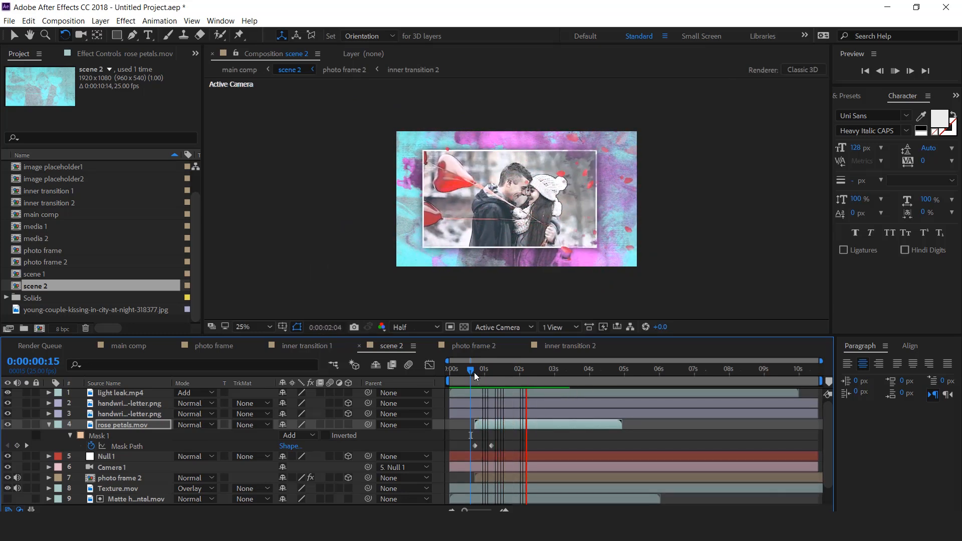
click(460, 374)
key(space)
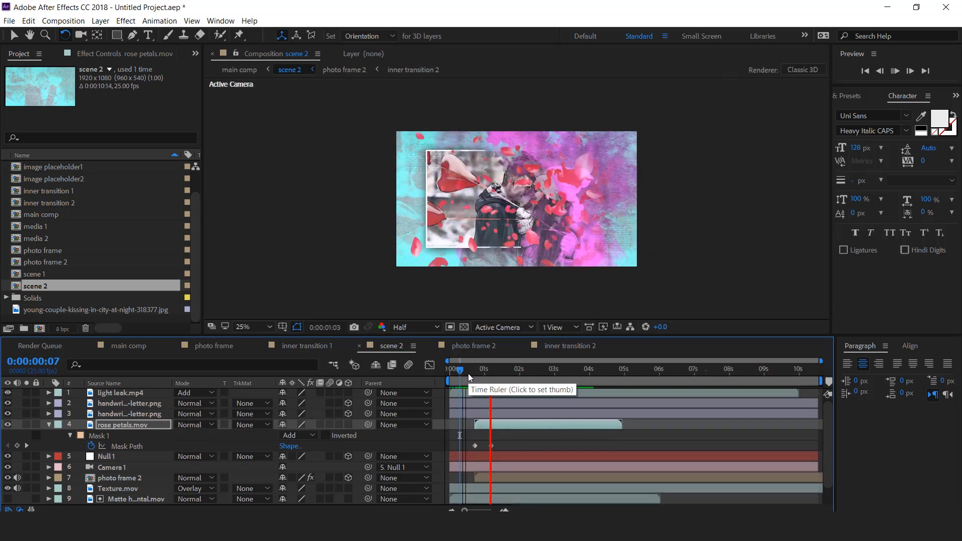
Shift the scene 2 layer in main comp to start at about 3 seconds 21 frames, and open scene 2
click(131, 345)
click(576, 371)
drag(578, 371, 612, 373)
double_click(633, 393)
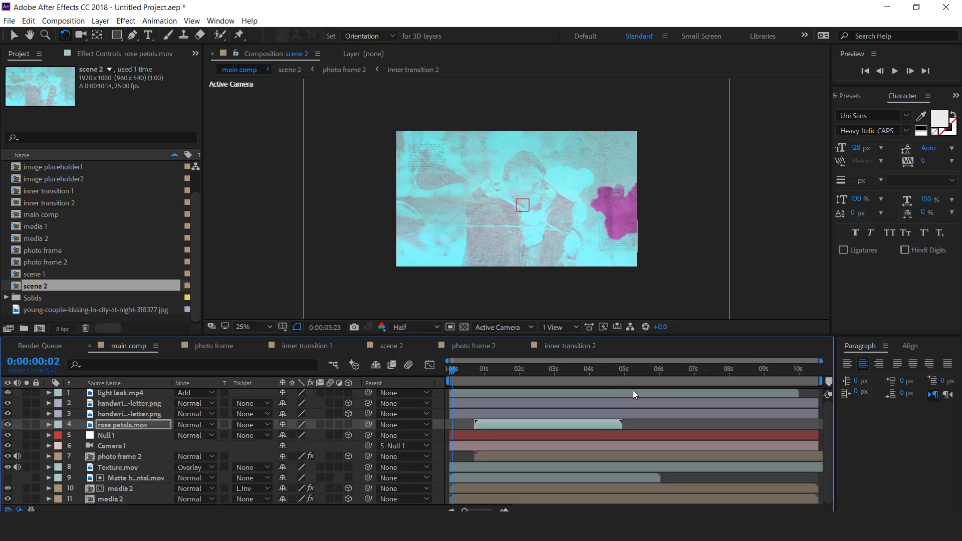
Create a composition named outer transition and add a white 1920 x 1080 px solid to it
click(39, 329)
text(outer transition)
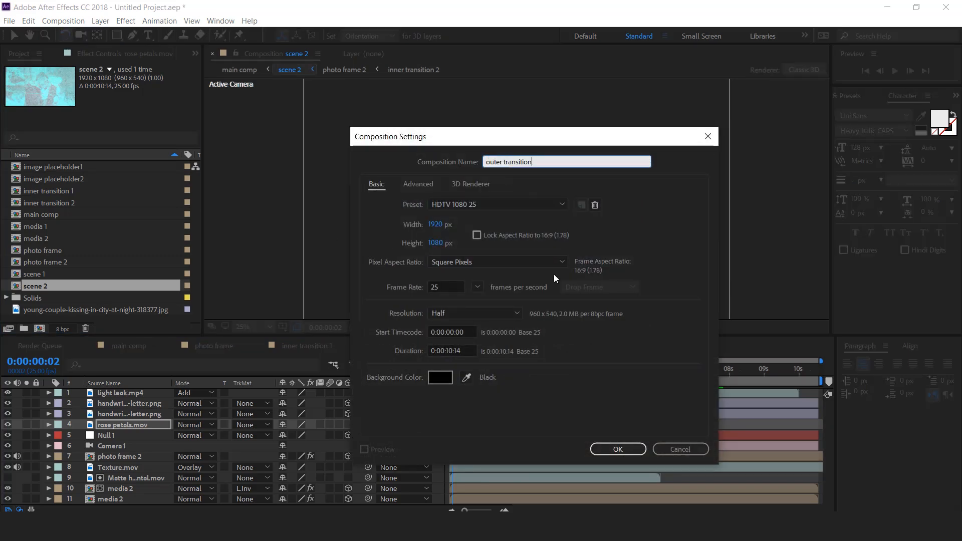
click(621, 445)
right_click(388, 415)
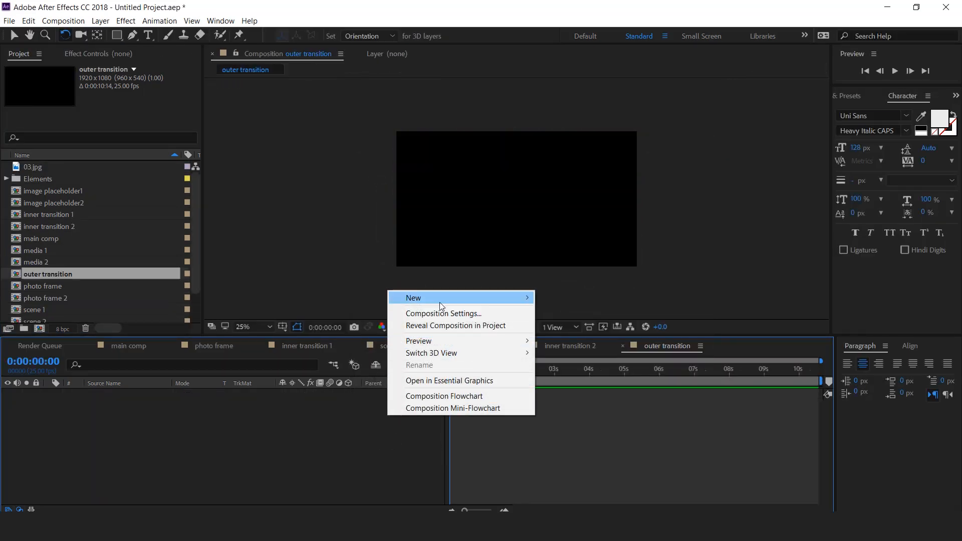
mouse_move(441, 302)
click(591, 326)
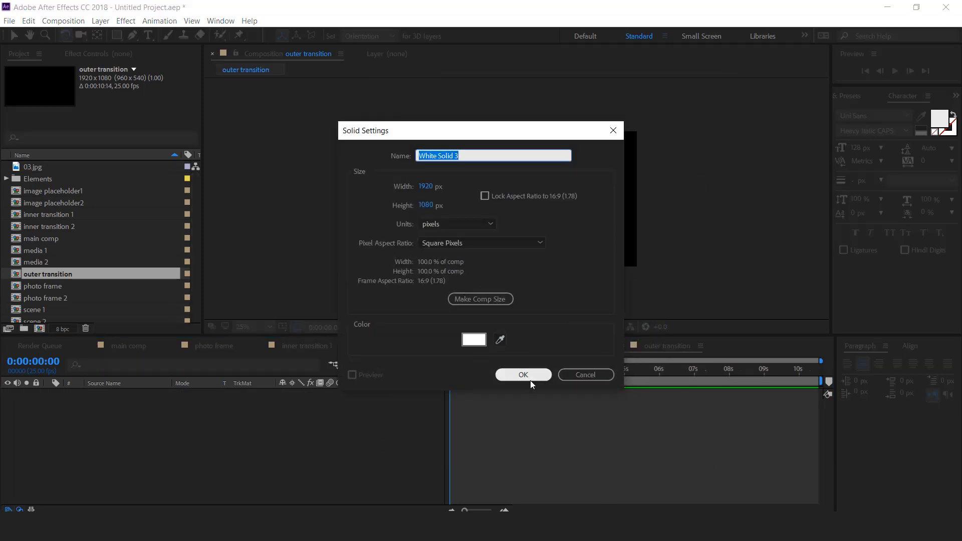
click(527, 375)
Place Matte horizontal.mov from the Elements folder above the white solid in outer transition and scrub through its wipe
scroll(42, 250, down, 3)
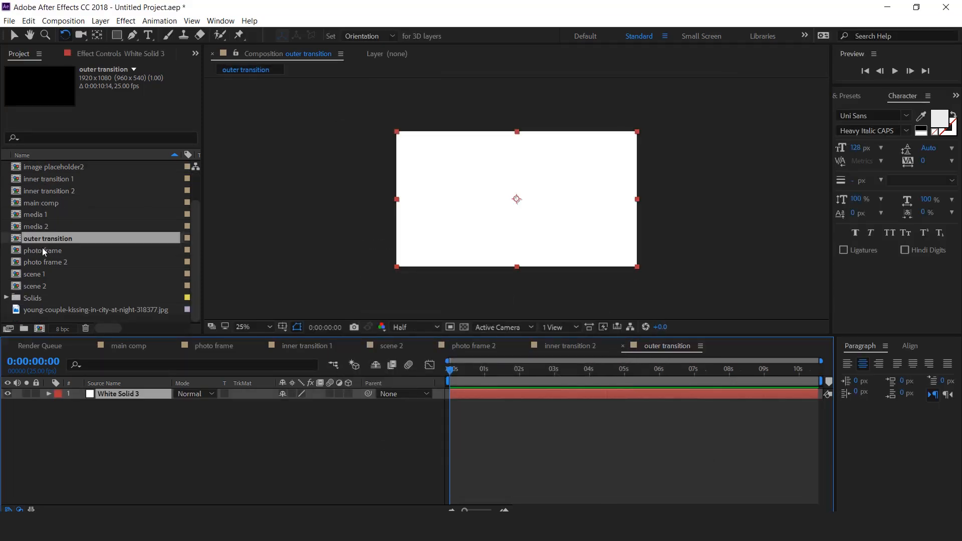
scroll(55, 270, up, 3)
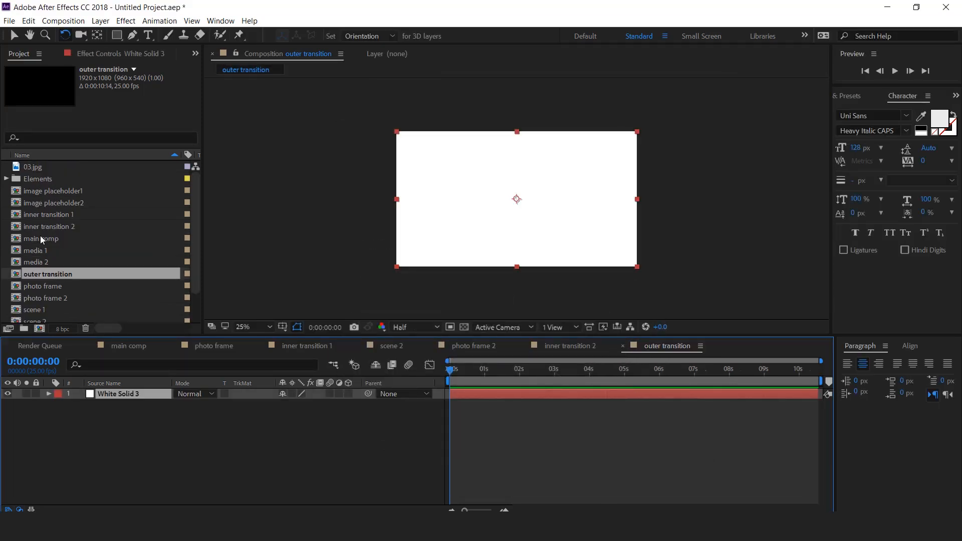
click(7, 180)
click(73, 241)
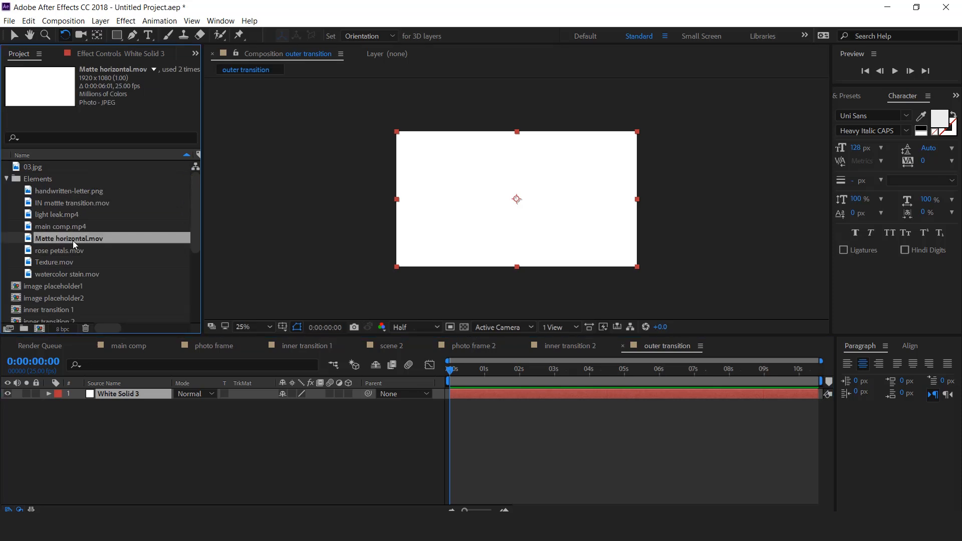
drag(28, 243, 132, 391)
key(v)
drag(463, 365, 545, 374)
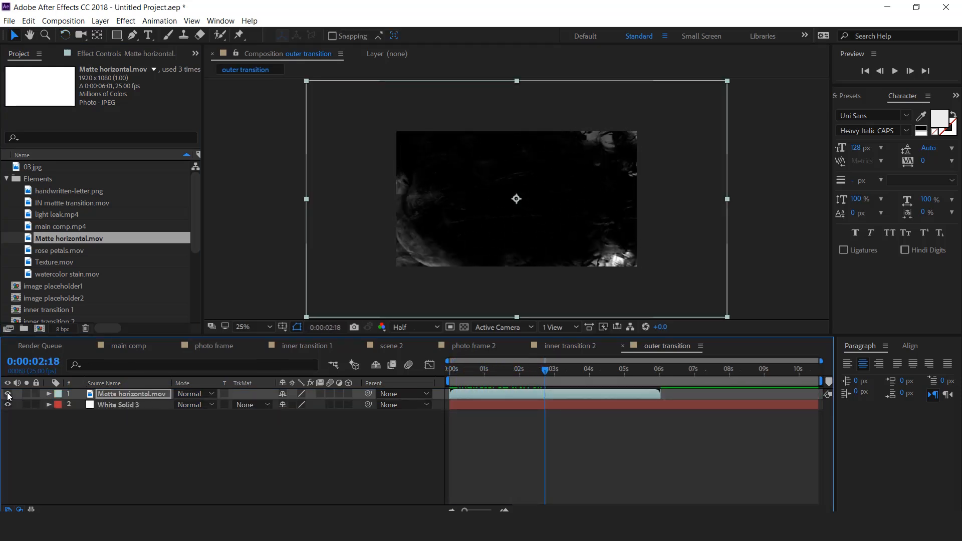
Hide the Matte horizontal layer and give the white solid Stencil Alpha blending with a Luma Matte
click(7, 394)
click(193, 404)
click(245, 483)
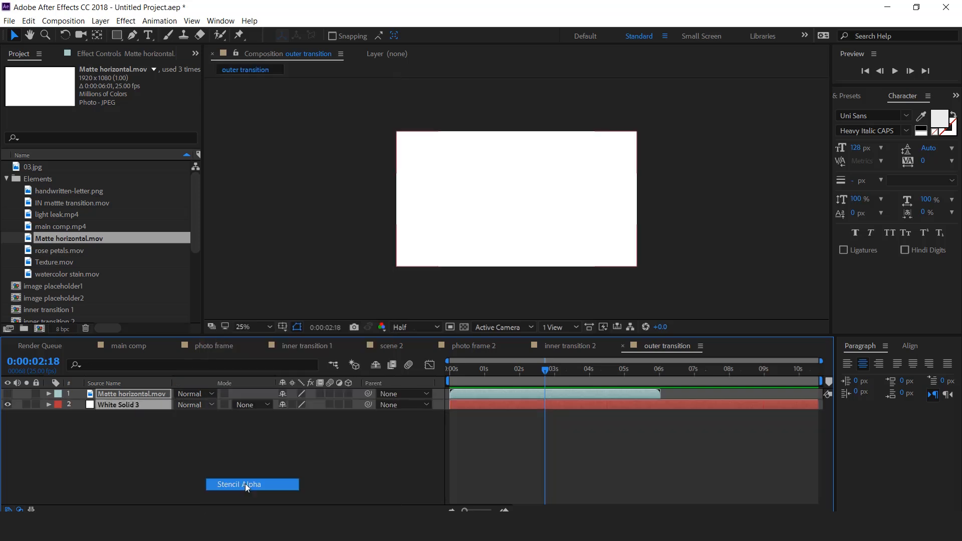
click(264, 405)
click(268, 457)
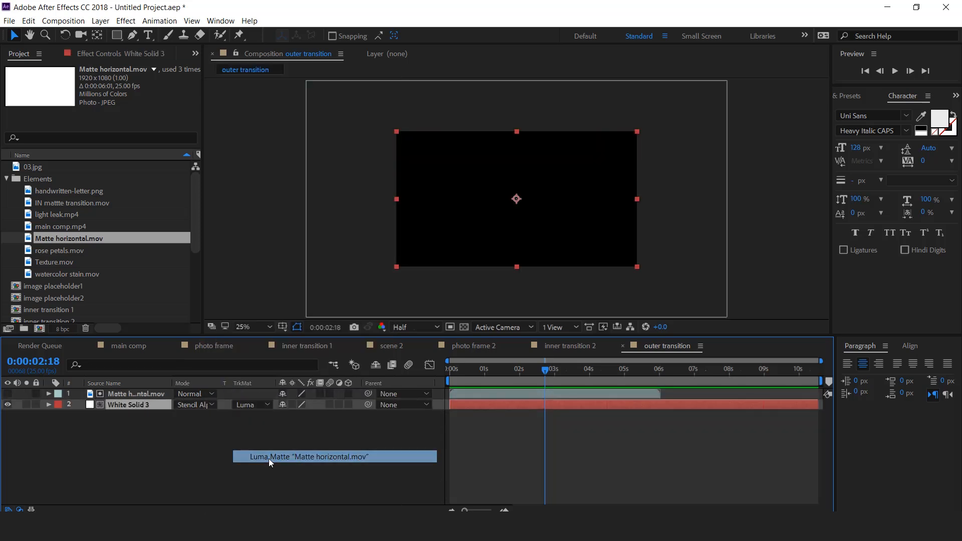
drag(475, 374, 523, 373)
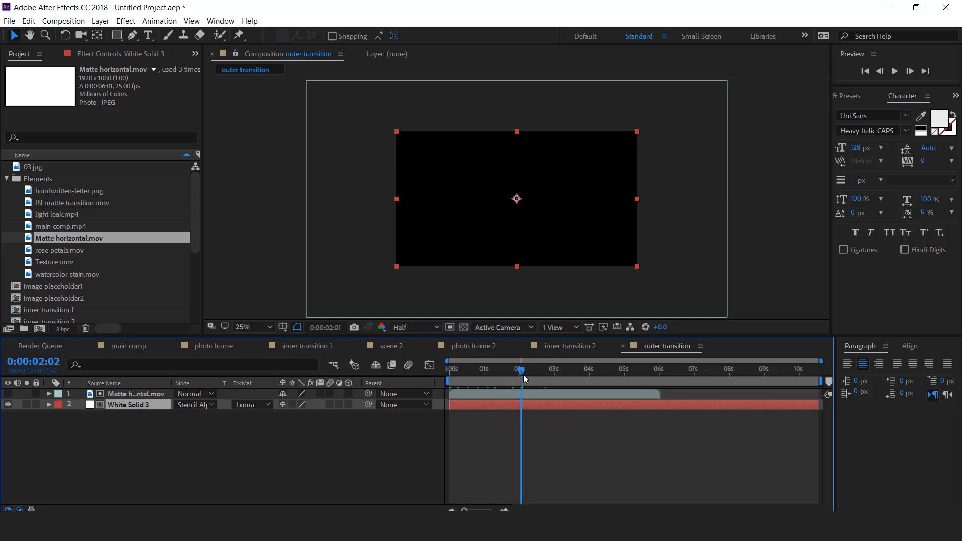
Add outer transition as the uppermost layer of scene 2 and collapse its transformations
click(388, 347)
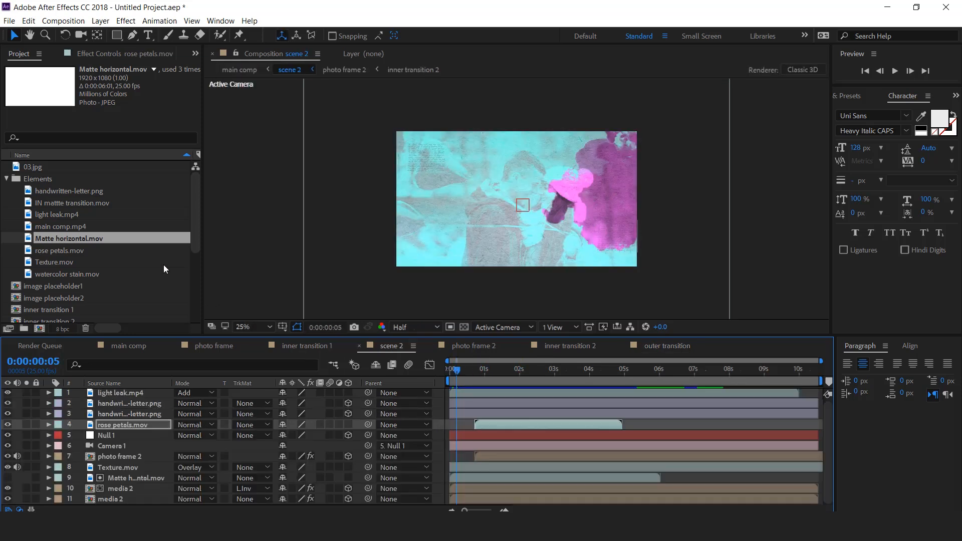
click(5, 179)
click(54, 276)
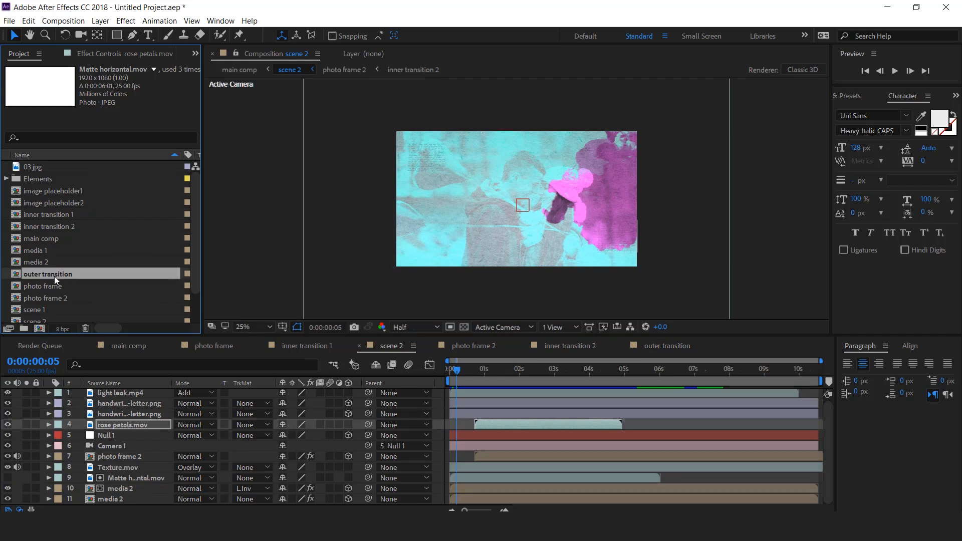
drag(29, 275, 138, 388)
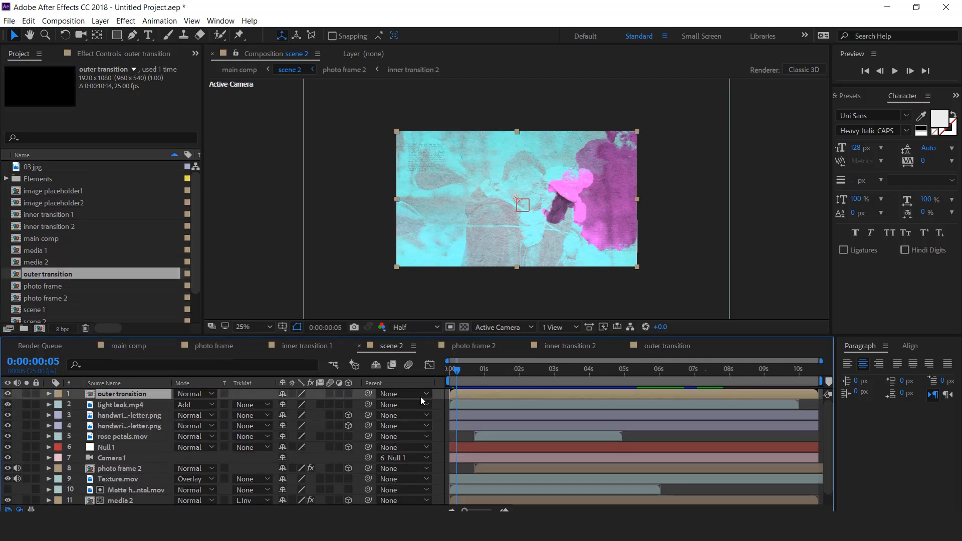
drag(457, 373, 467, 375)
click(292, 394)
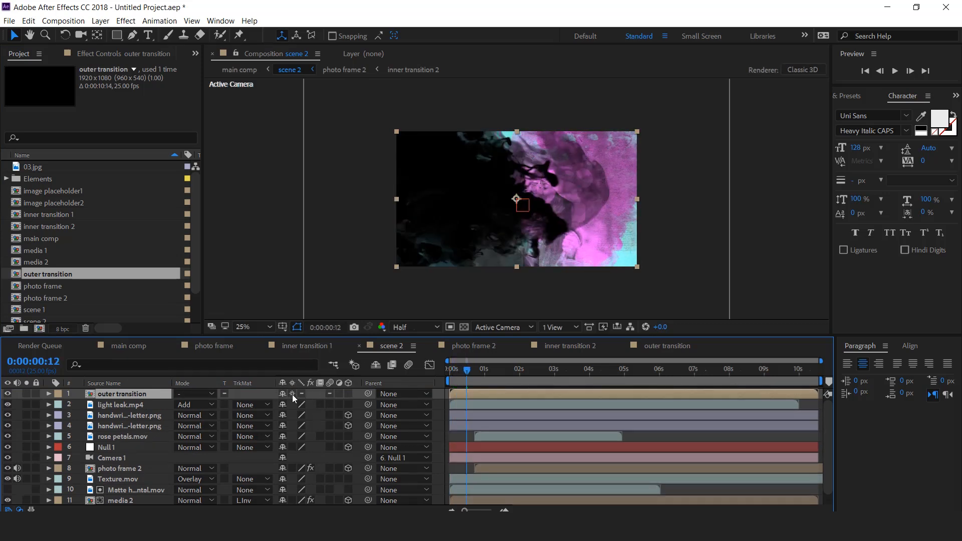
Return to outer transition and switch the white solid's track matte to Luma Inverted Matte
mouse_move(467, 372)
mouse_down()
mouse_move(447, 373)
mouse_move(473, 374)
mouse_up()
click(666, 348)
click(262, 404)
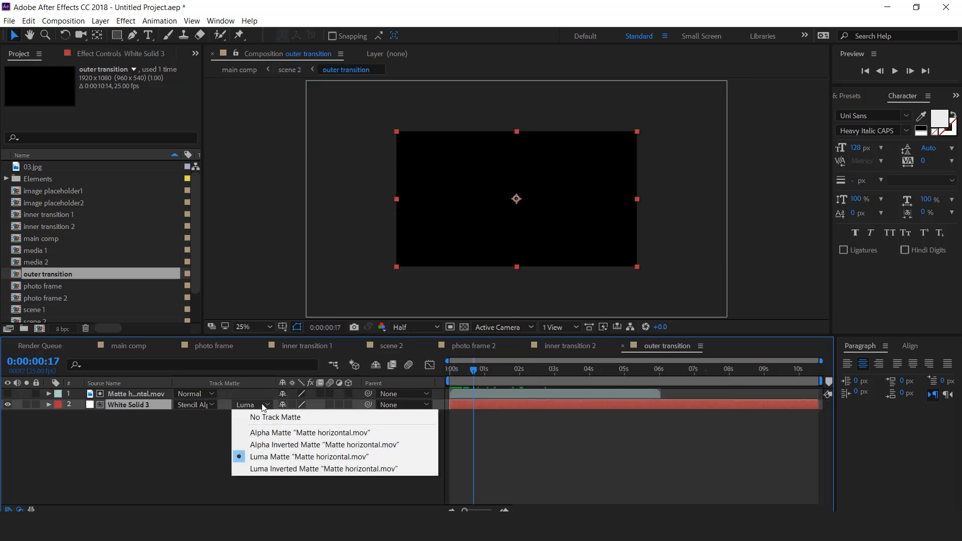
click(284, 469)
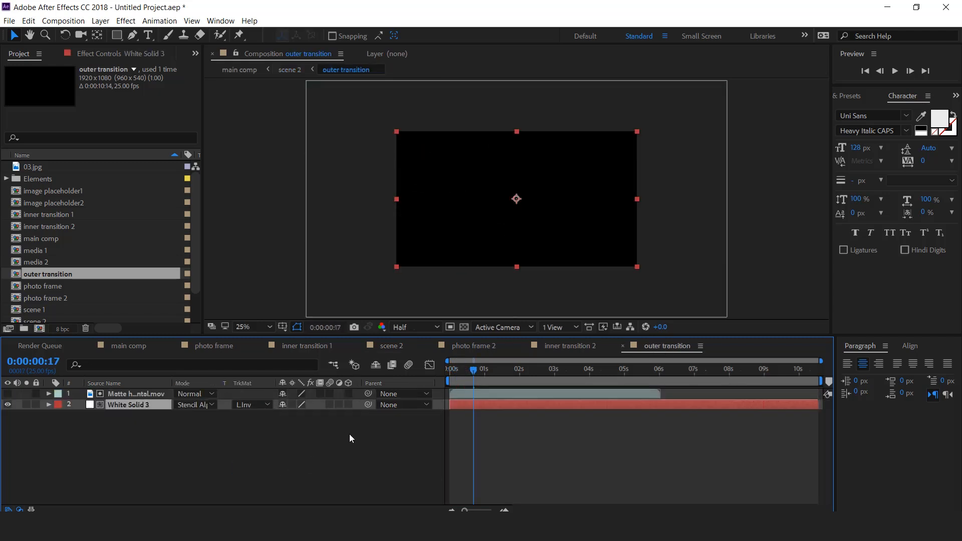
Examine the outer transition's reveal in main comp and by scrubbing scene 2 to about 1 second 4 frames
click(125, 344)
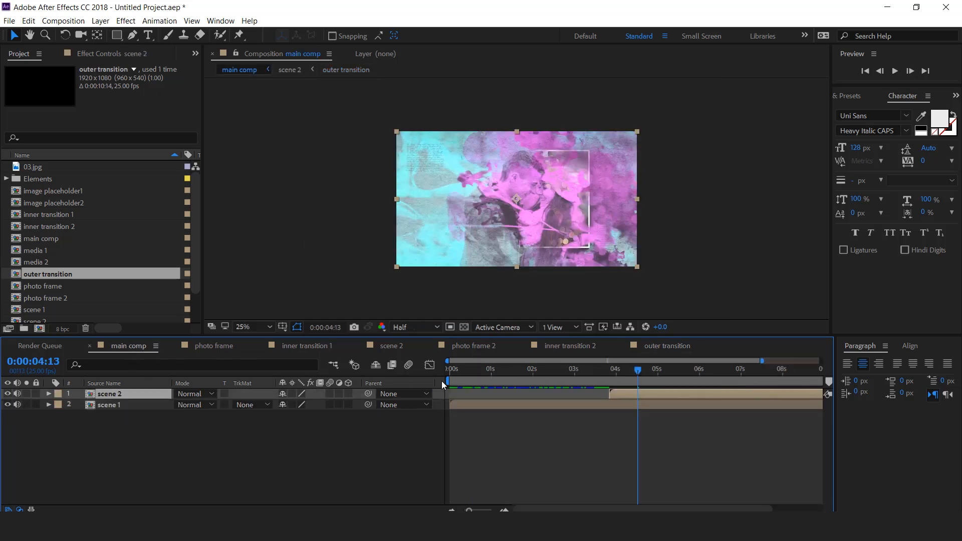
click(390, 347)
drag(463, 371, 491, 383)
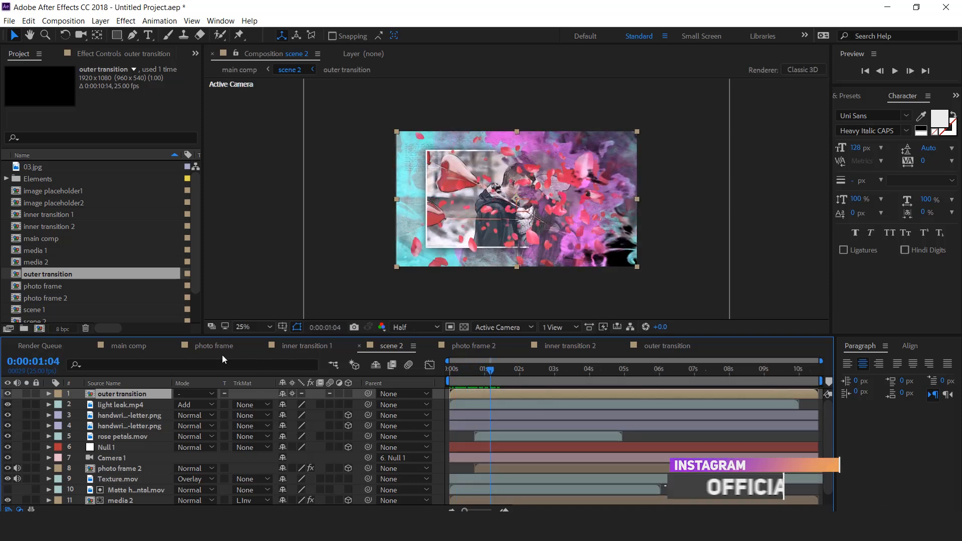
click(126, 346)
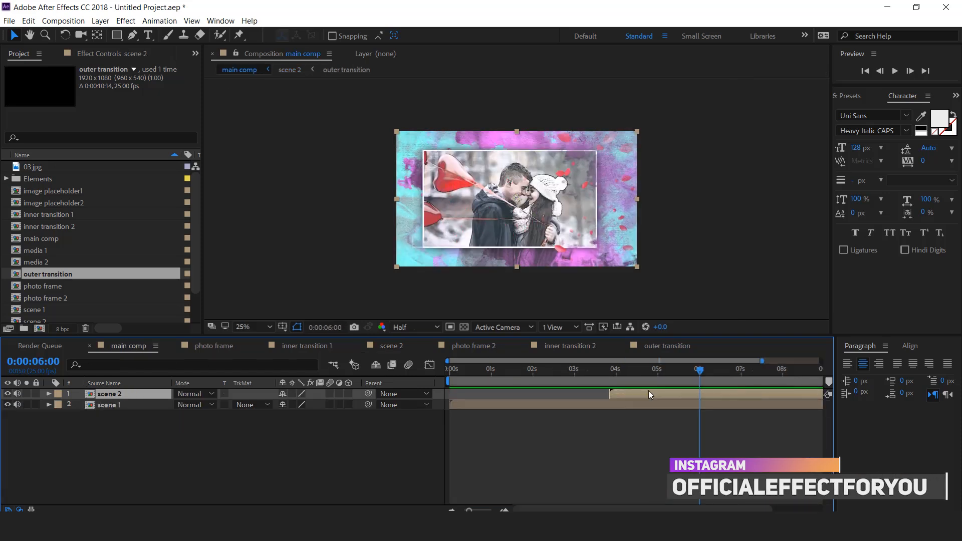
In scene 2, replace Null 1's second Position keyframe with one at 5 seconds 11 frames set to 757, 540, 374
double_click(648, 391)
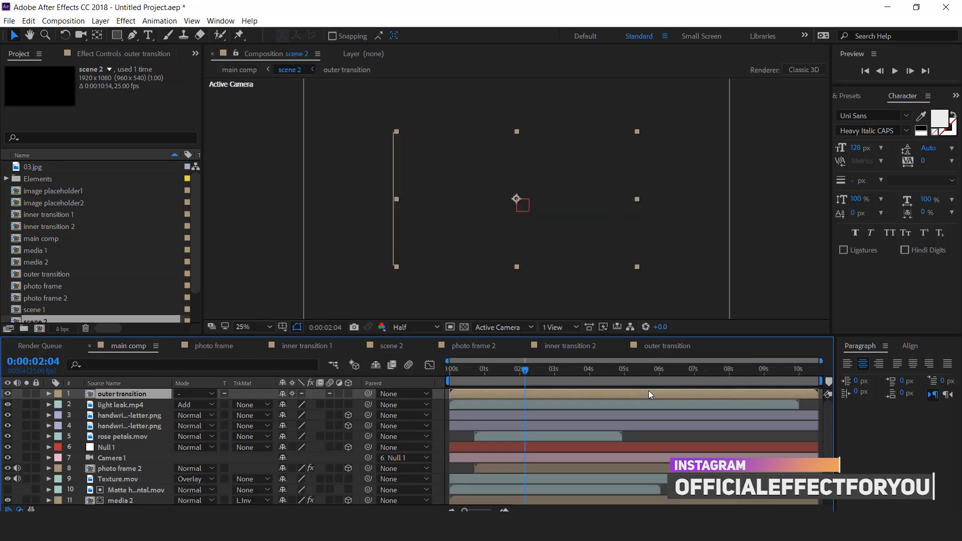
click(113, 447)
key(p)
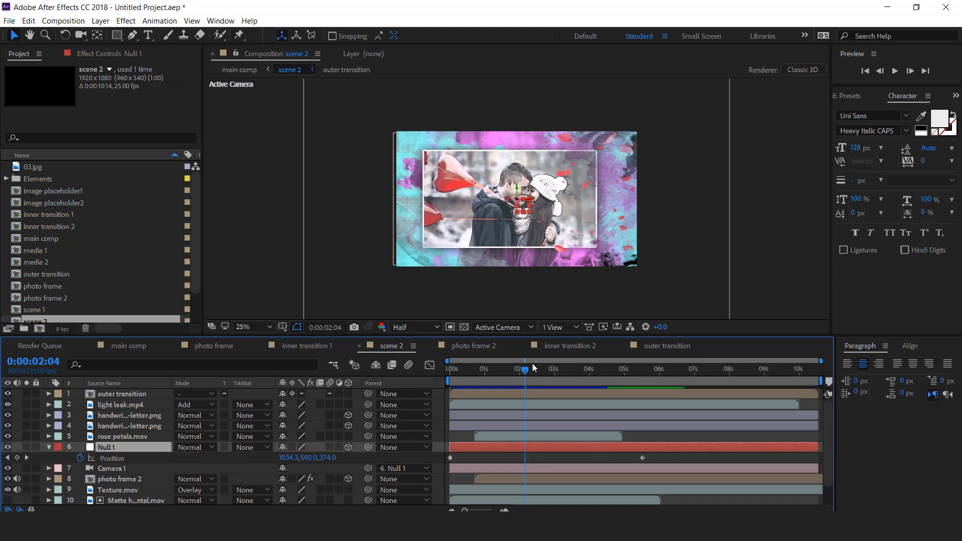
click(611, 377)
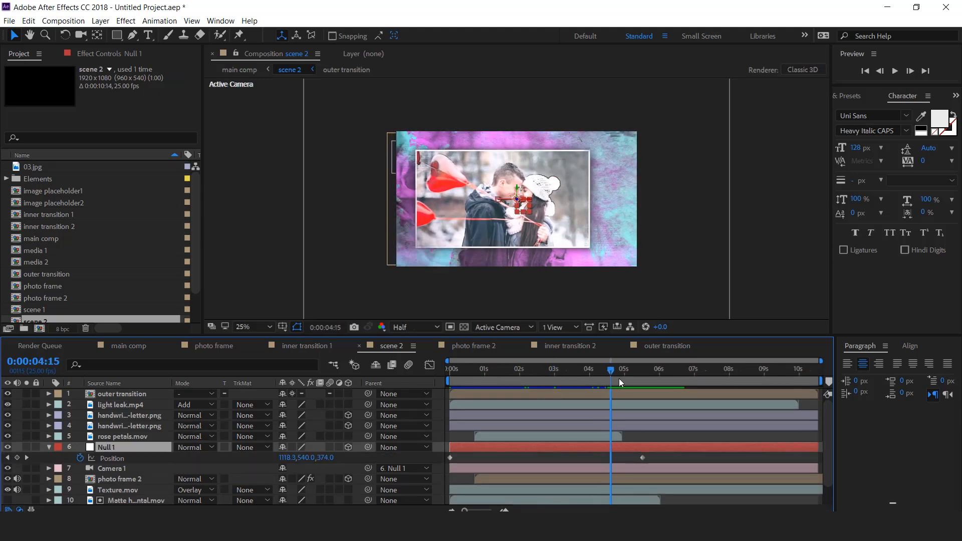
click(642, 457)
key(Delete)
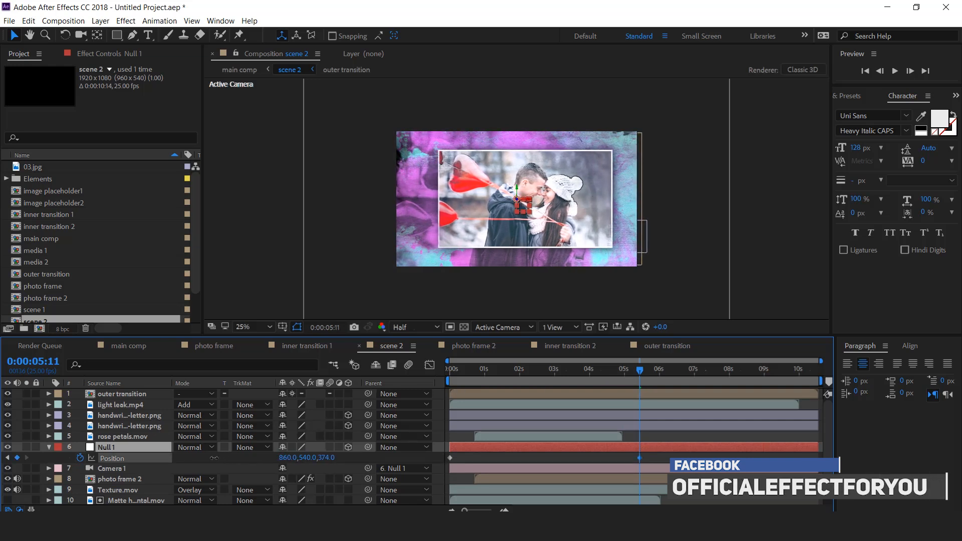
drag(183, 458, 150, 458)
click(742, 455)
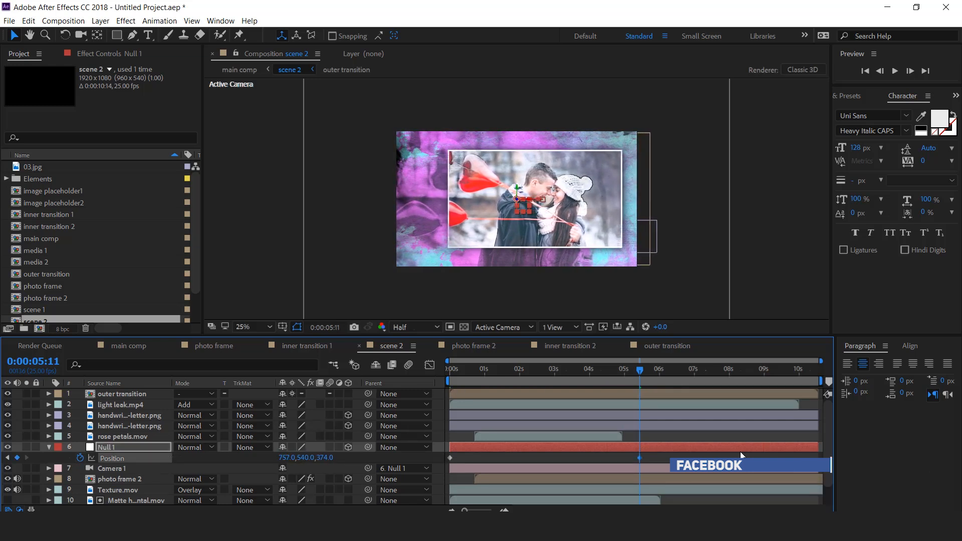
Trim the scene 1 layer's end to about 5 seconds 4 frames in main comp, preview the transition, and reopen scene 2
click(126, 346)
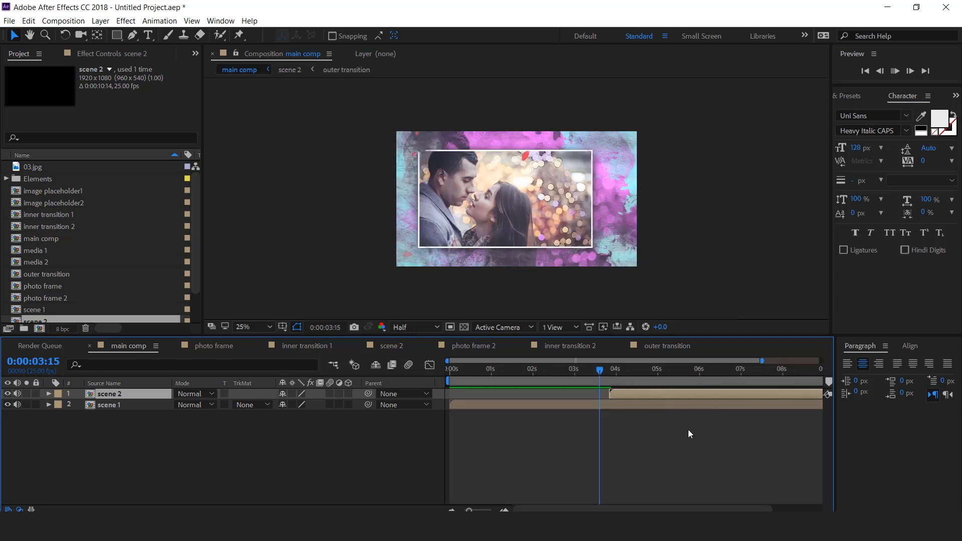
key(space)
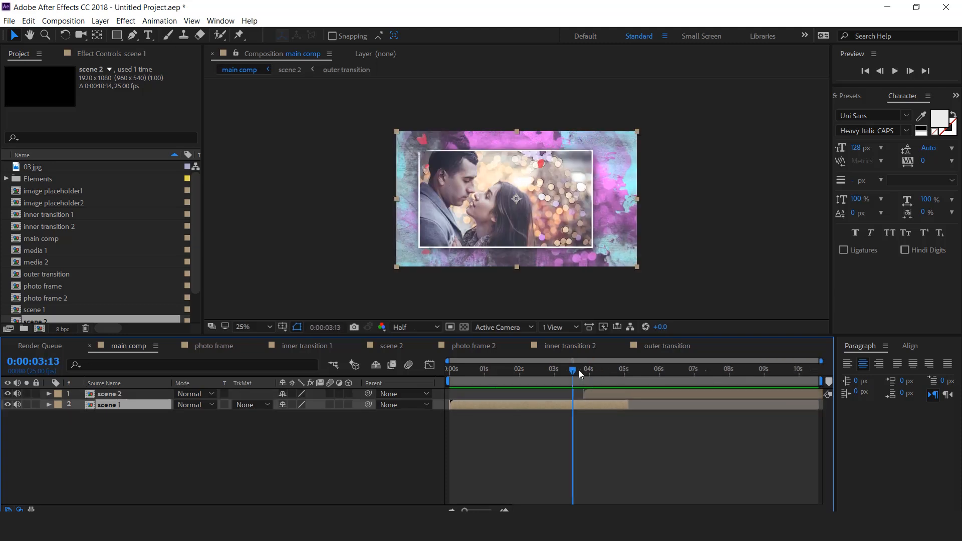
drag(579, 370, 654, 371)
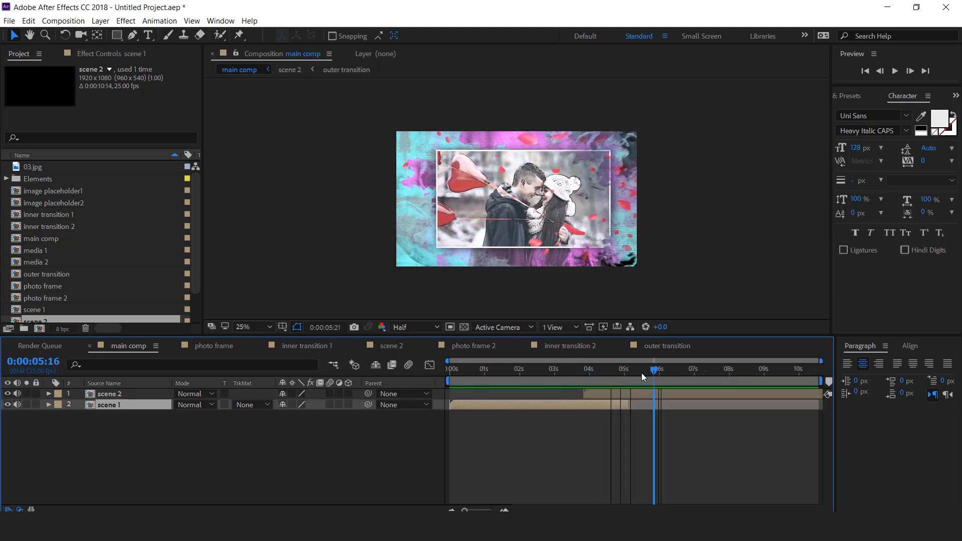
double_click(648, 396)
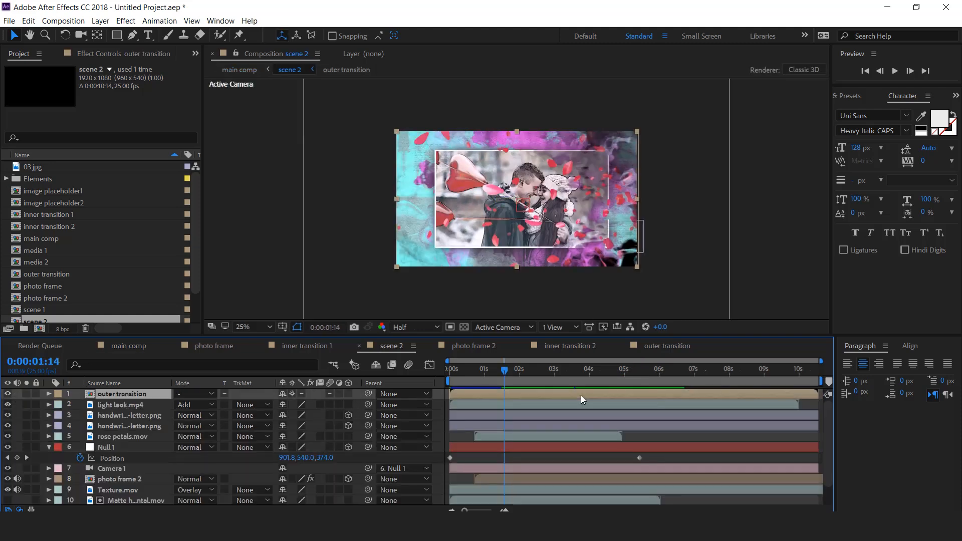
In outer transition, make the horizontal matte video layer visible and enlarge it well beyond the composition frame
double_click(581, 395)
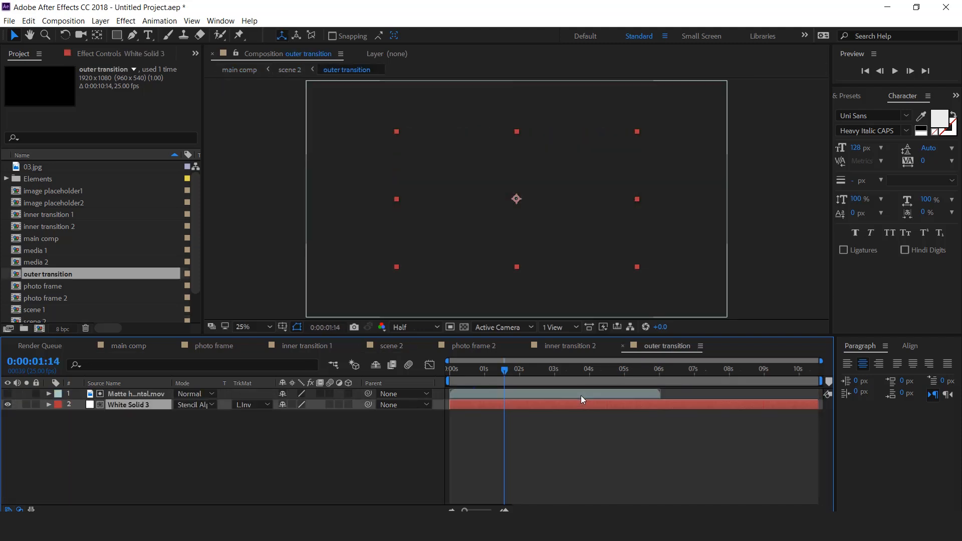
click(7, 394)
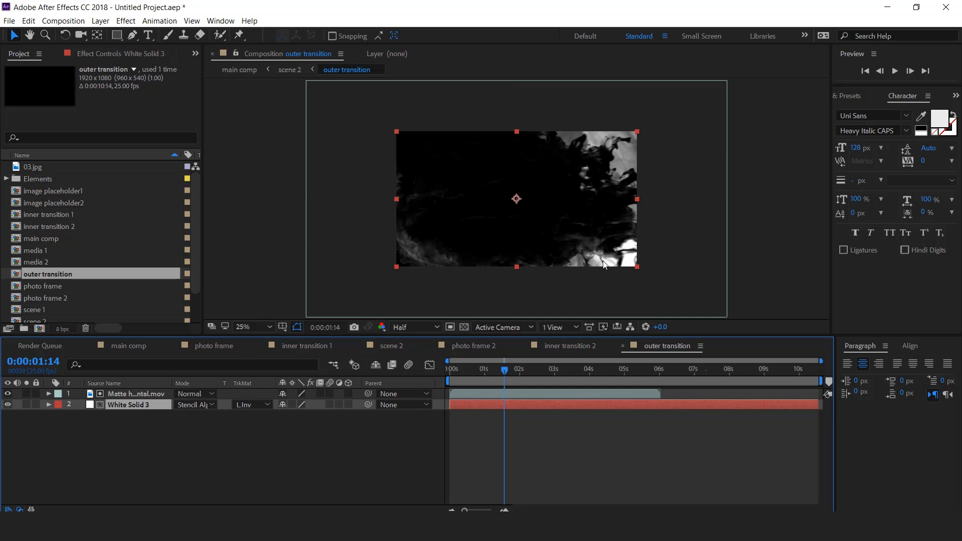
click(517, 395)
scroll(693, 266, down, 1)
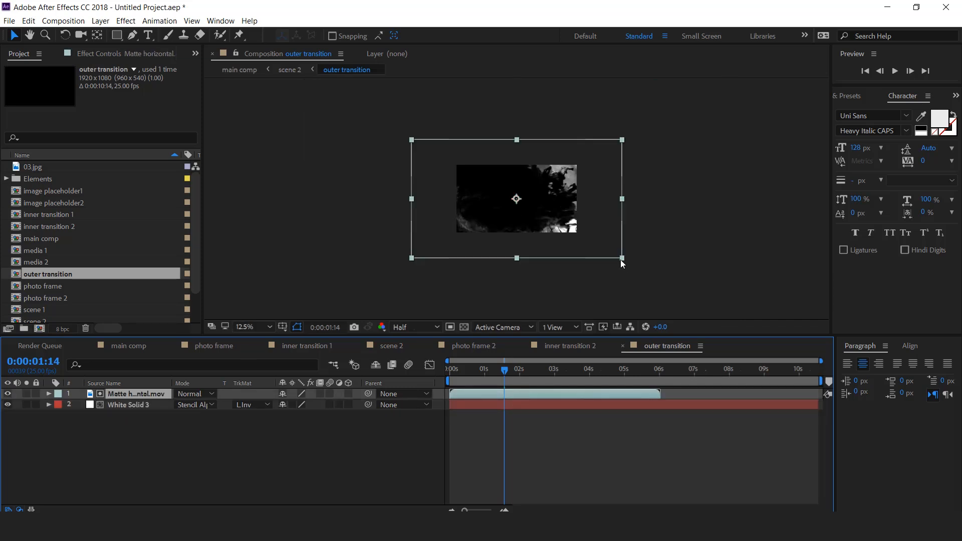
drag(592, 243, 696, 297)
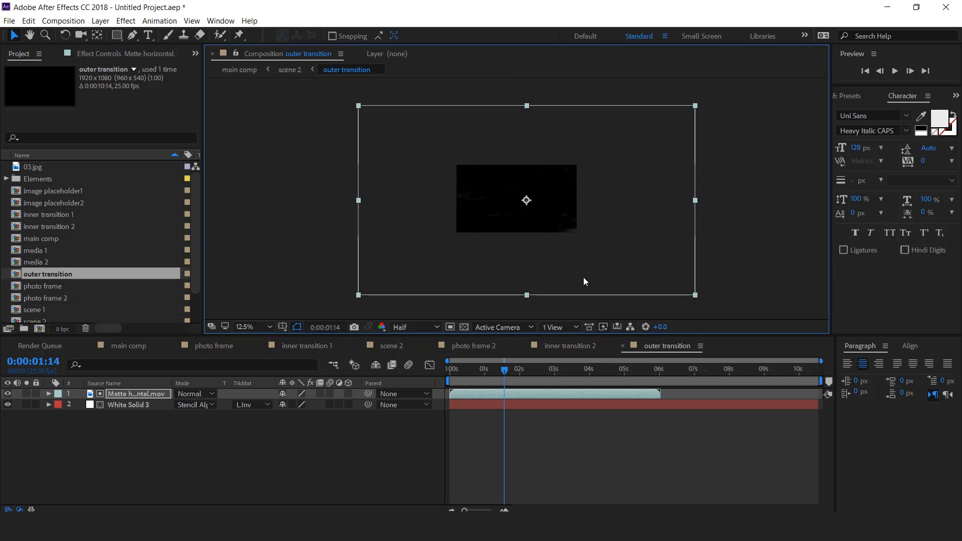
drag(503, 379, 543, 371)
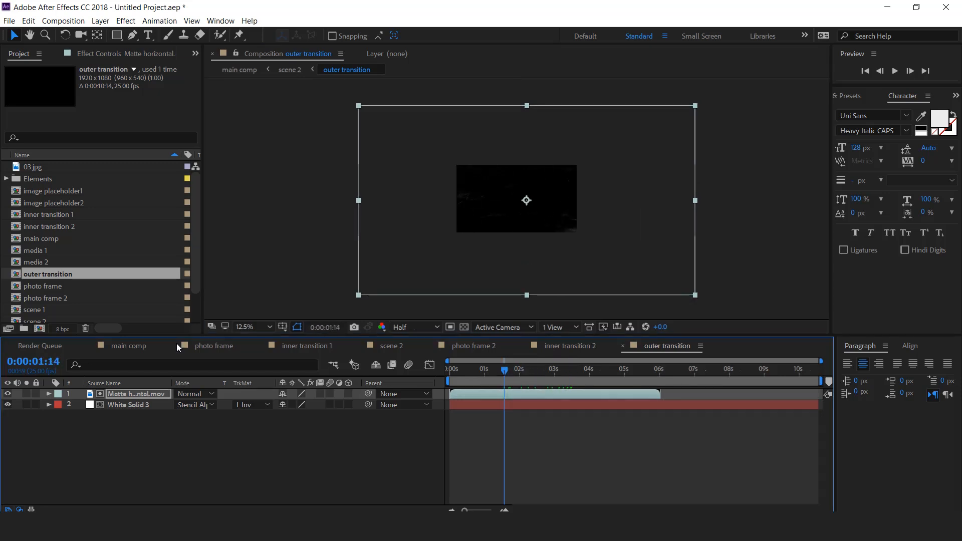
Preview the transition in main comp from 2 seconds 22 frames and end the work area at 8 seconds 10 frames
click(132, 349)
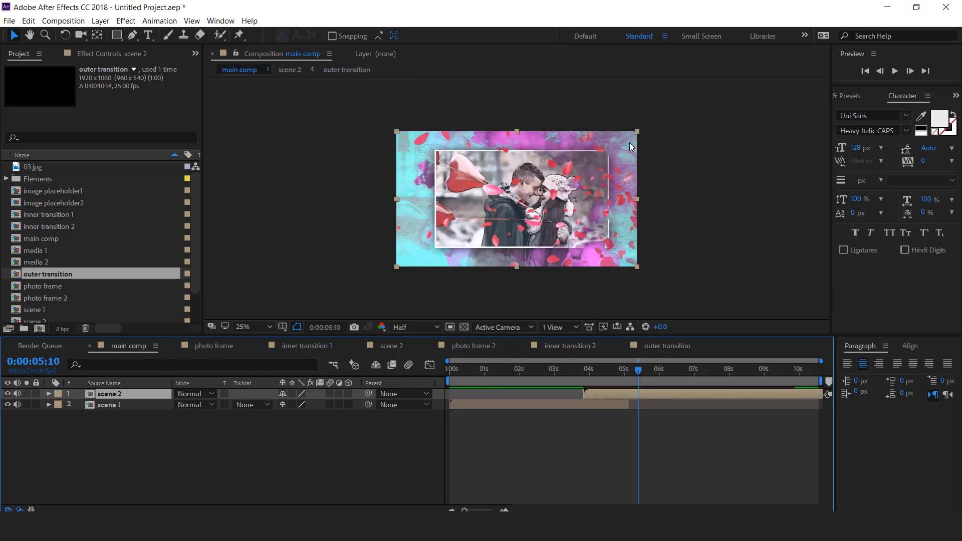
drag(582, 366, 551, 374)
key(space)
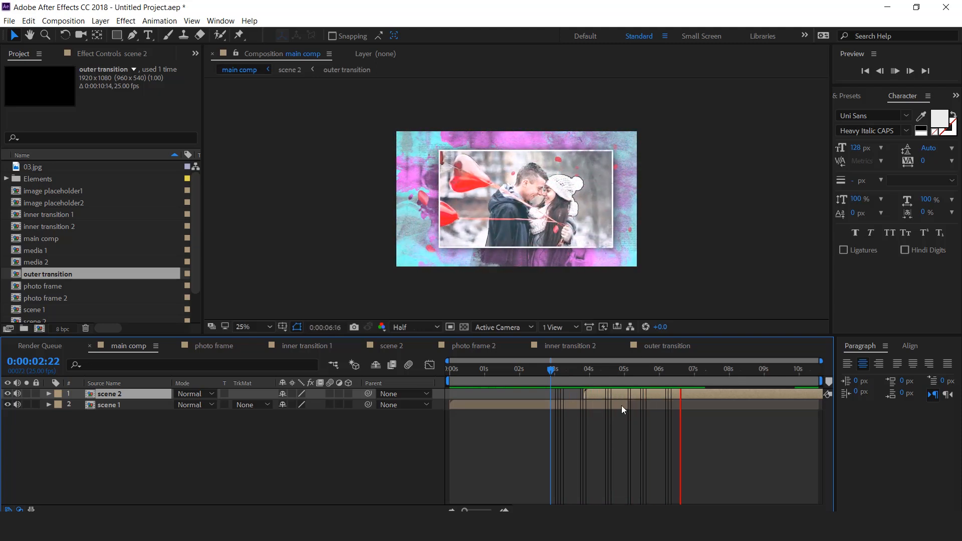
drag(579, 371, 744, 370)
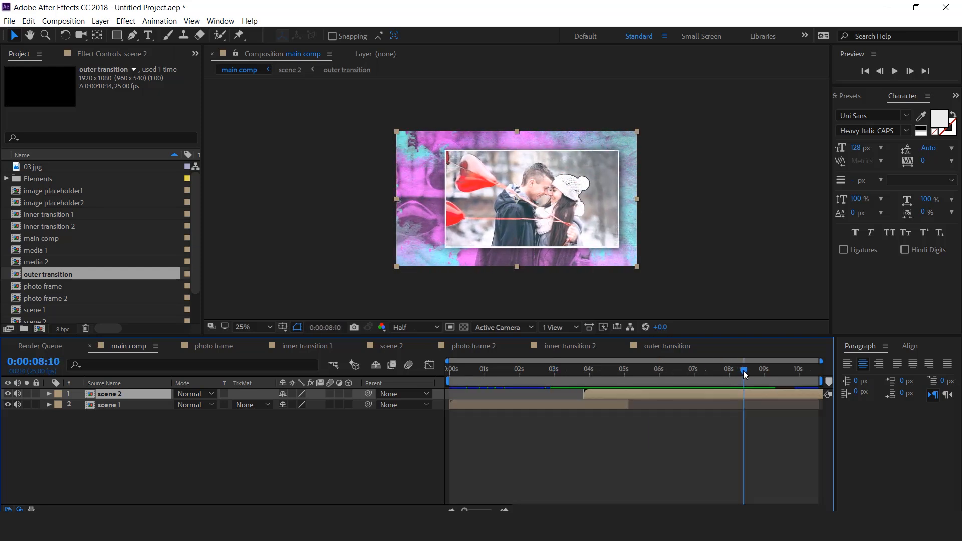
key(n)
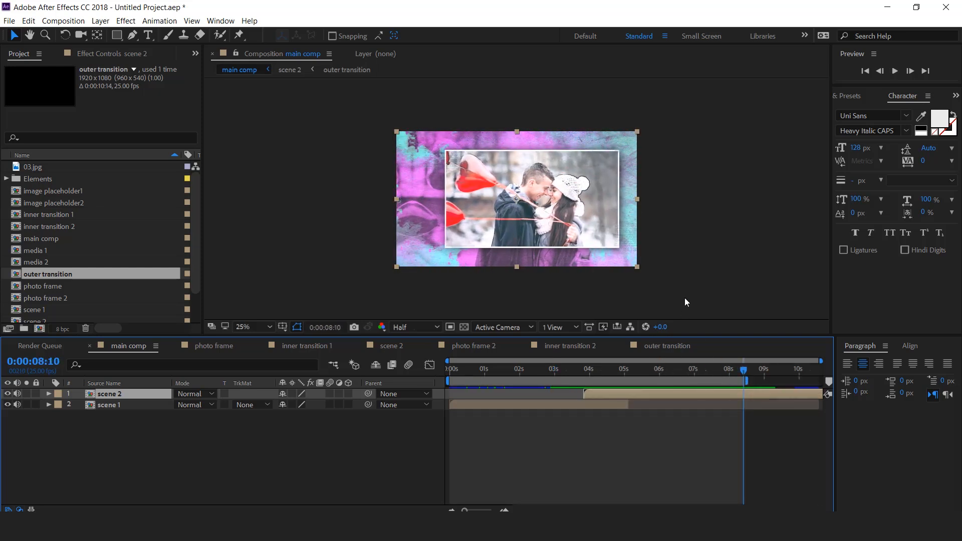